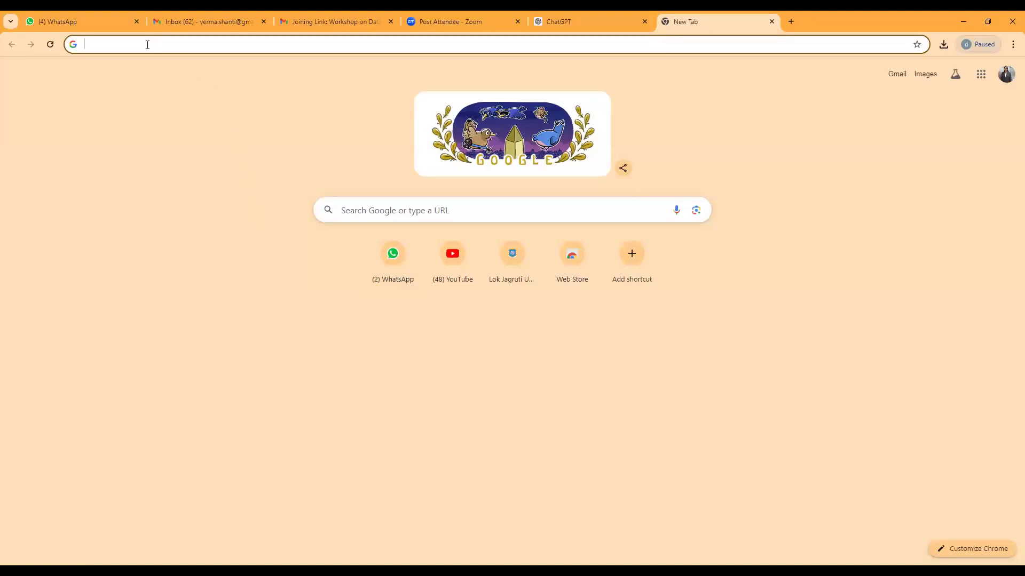
Step: Search the web for "download orange data mining" and open the Orange Data Mining website
type("do")
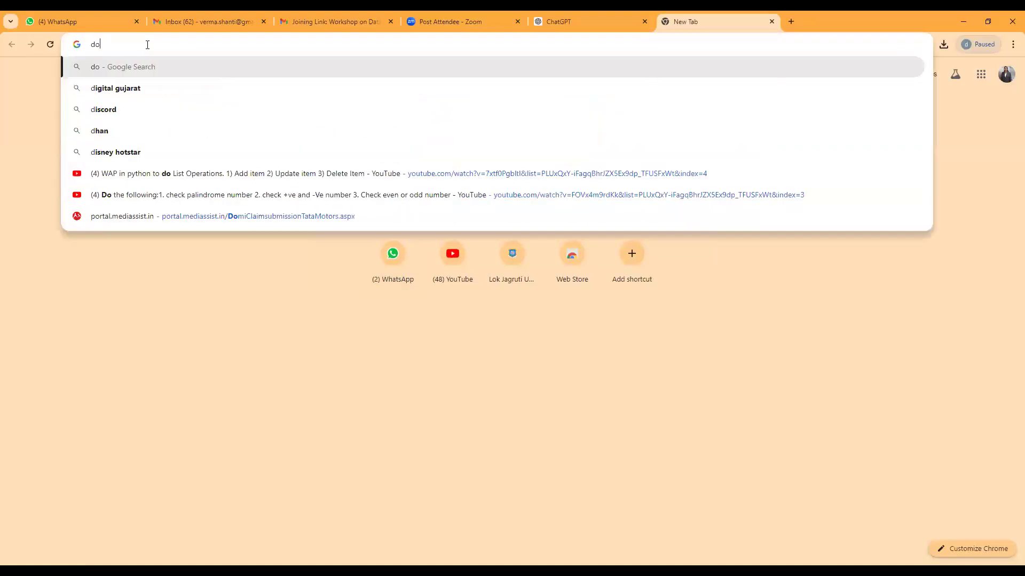
type("wnload orange")
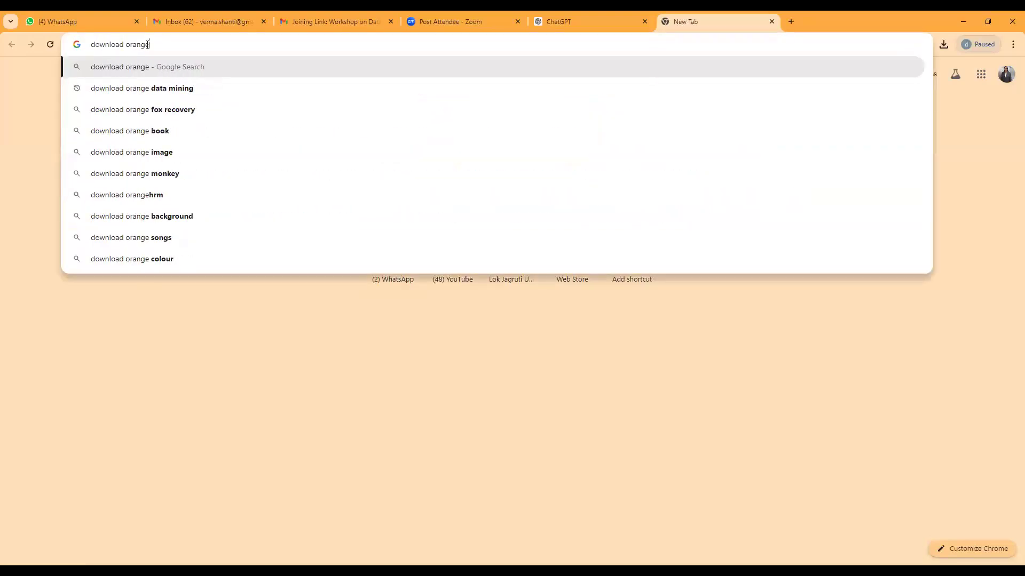
left_click(191, 89)
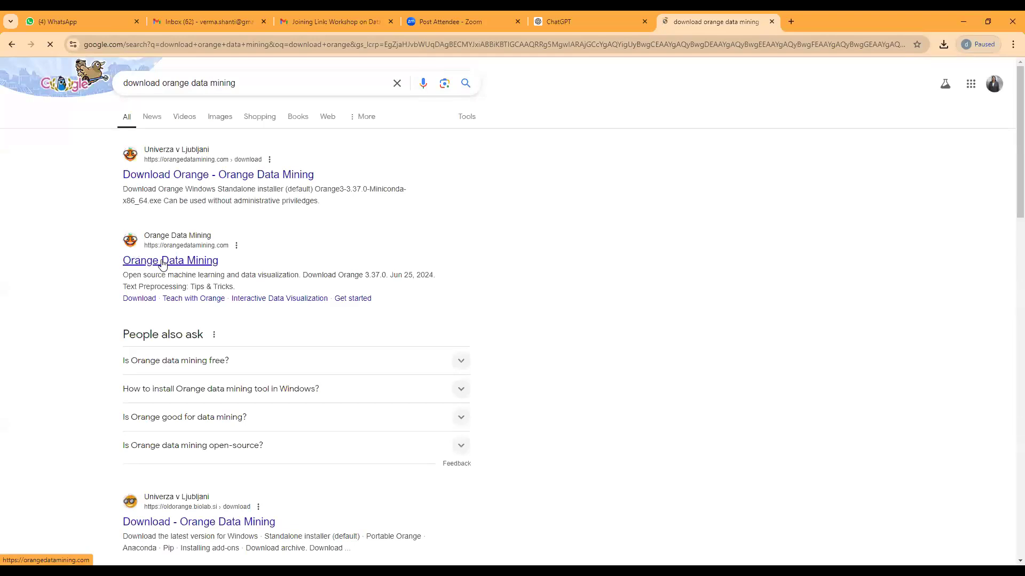
left_click(193, 261)
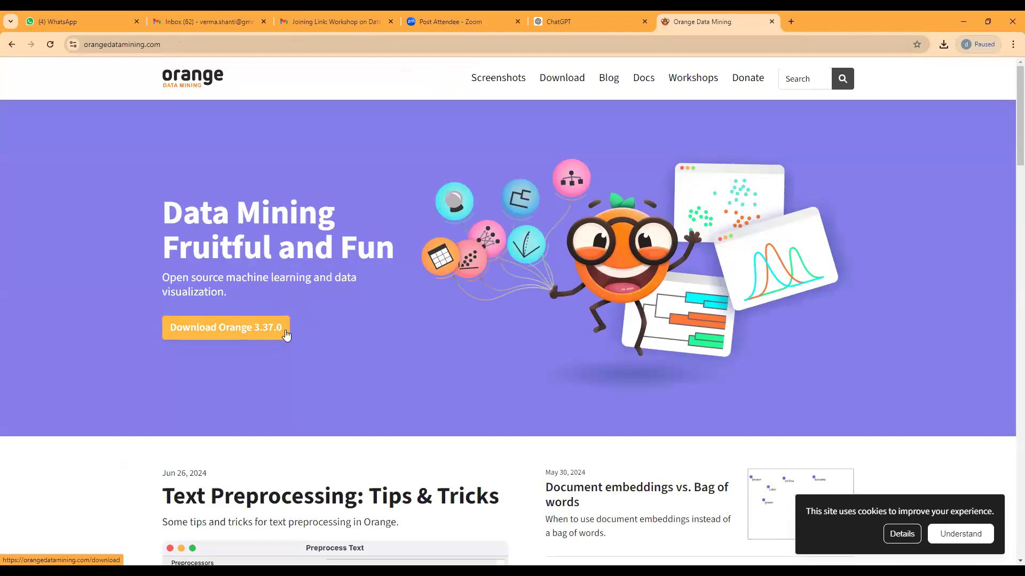
Step: Download the Windows standalone installer Orange3-3.37.0-Miniconda-x86_64.exe from the Orange download page and check its progress
scroll(287, 334, "down", 1)
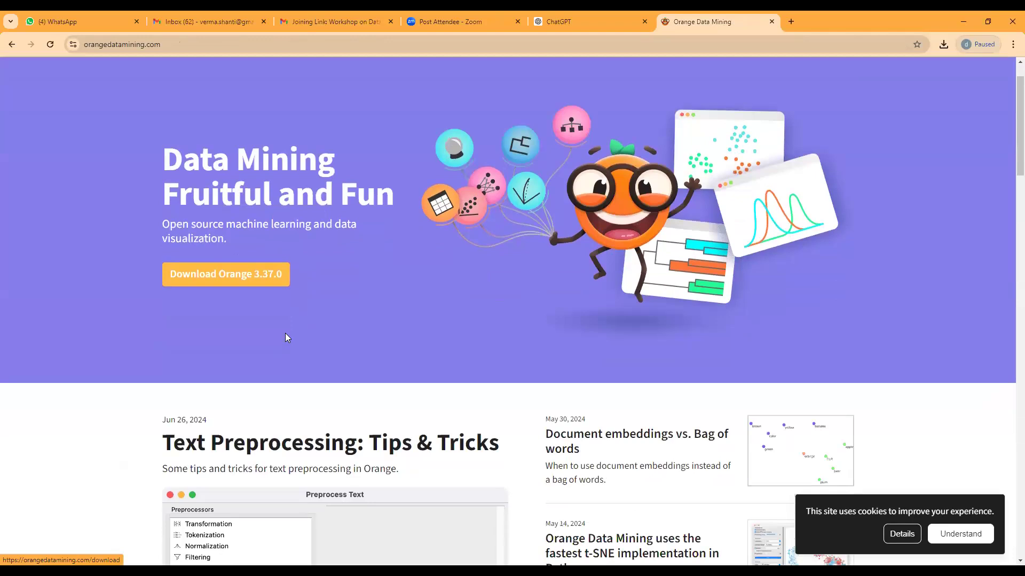
left_click(268, 279)
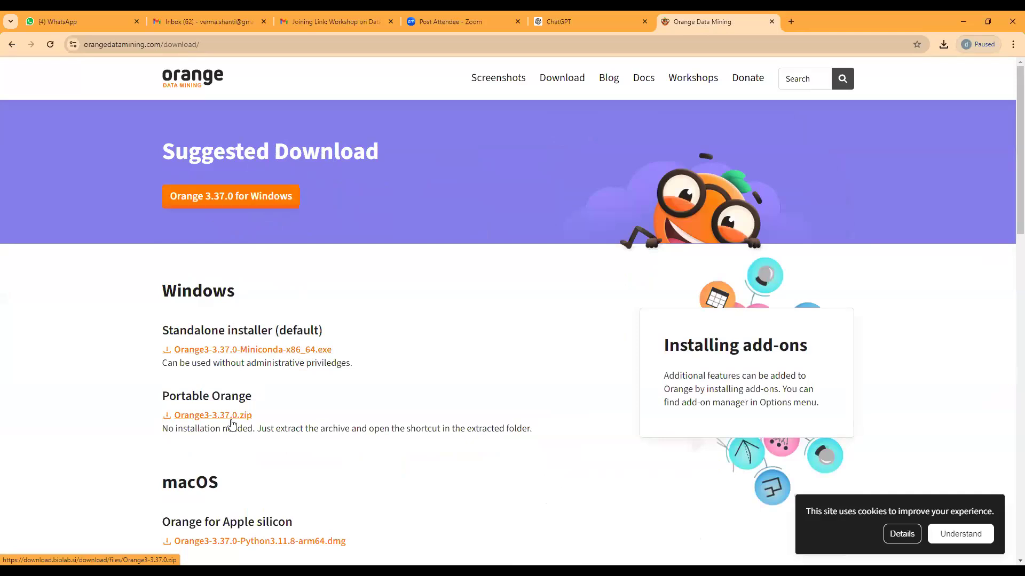
left_click(279, 354)
left_click(944, 45)
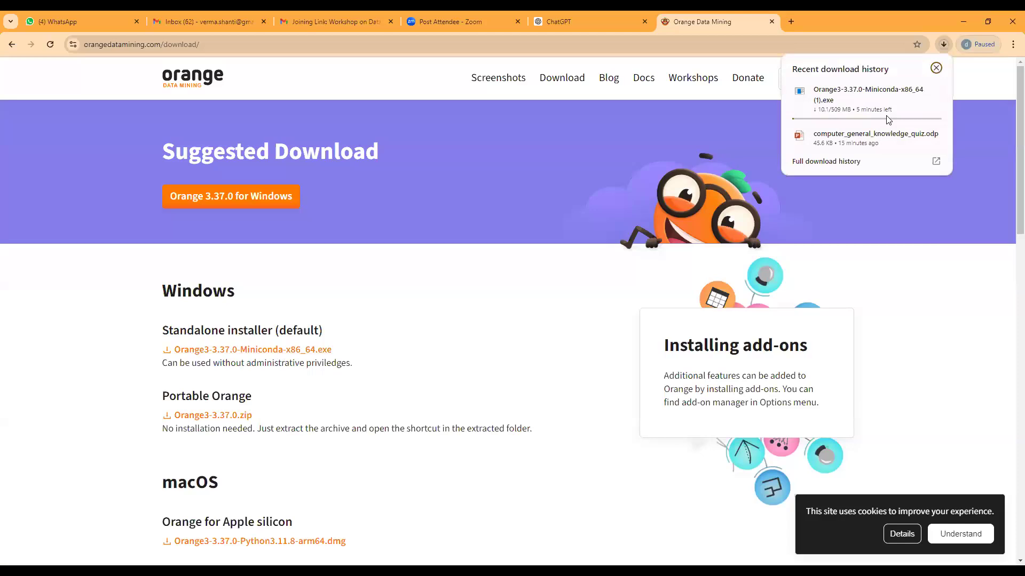
mouse_move(885, 119)
Step: Review the macOS installers and the Anaconda instructions on the download page, highlighting the conda create and conda activate commands
scroll(255, 385, "down", 2)
scroll(255, 386, "down", 1)
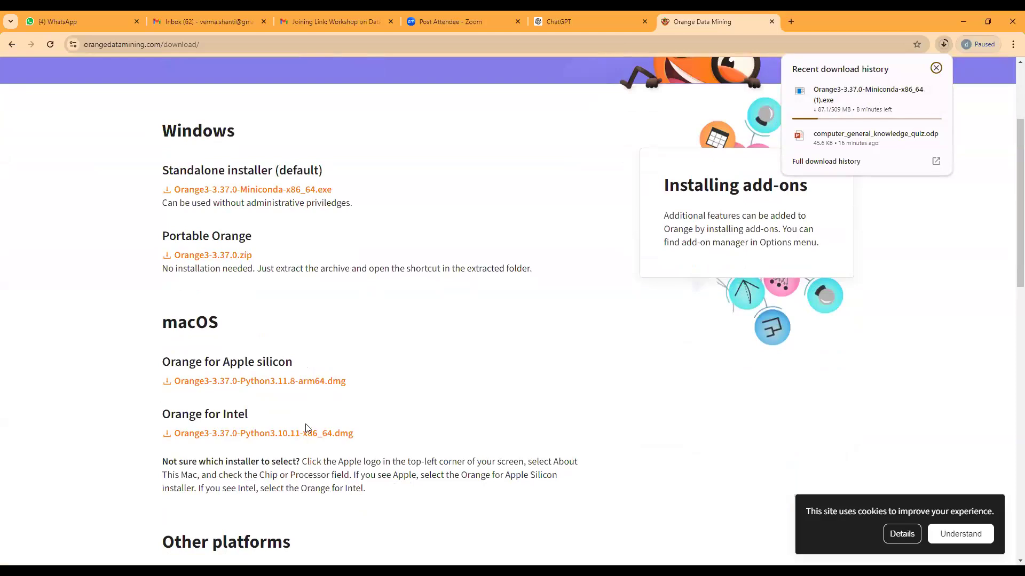
scroll(307, 418, "down", 2)
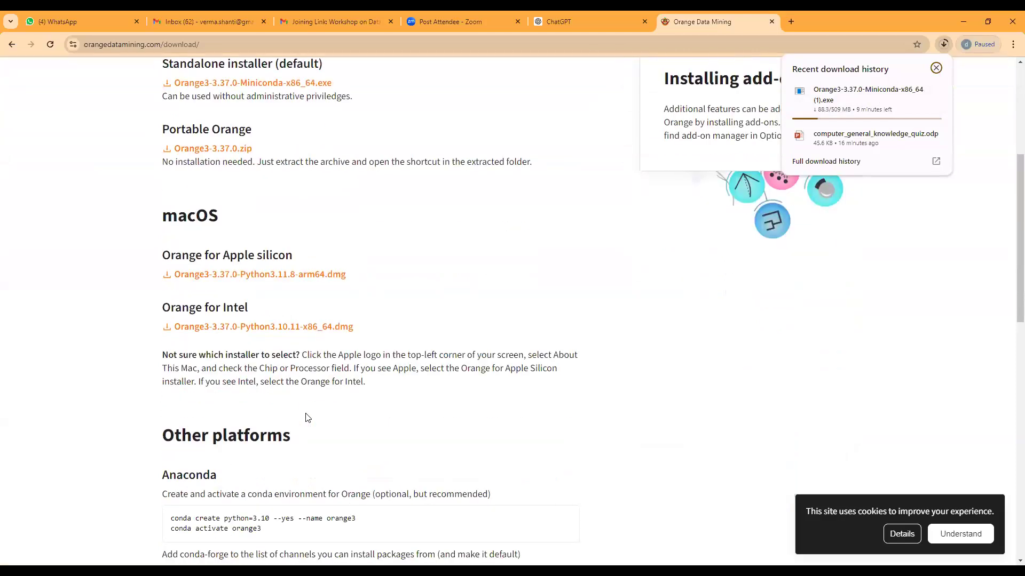
scroll(307, 418, "down", 1)
scroll(308, 418, "down", 3)
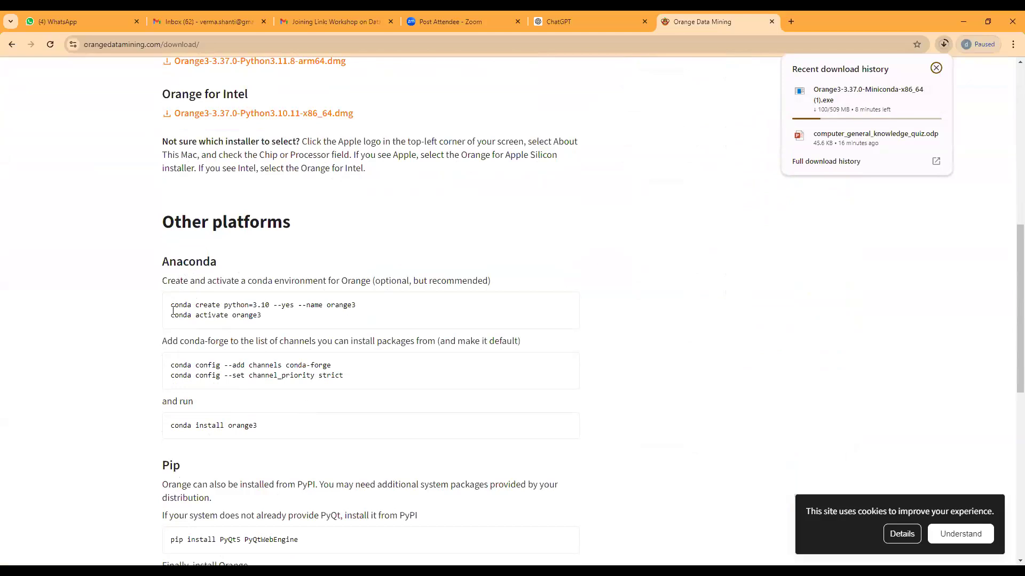
left_click_drag(170, 306, 280, 324)
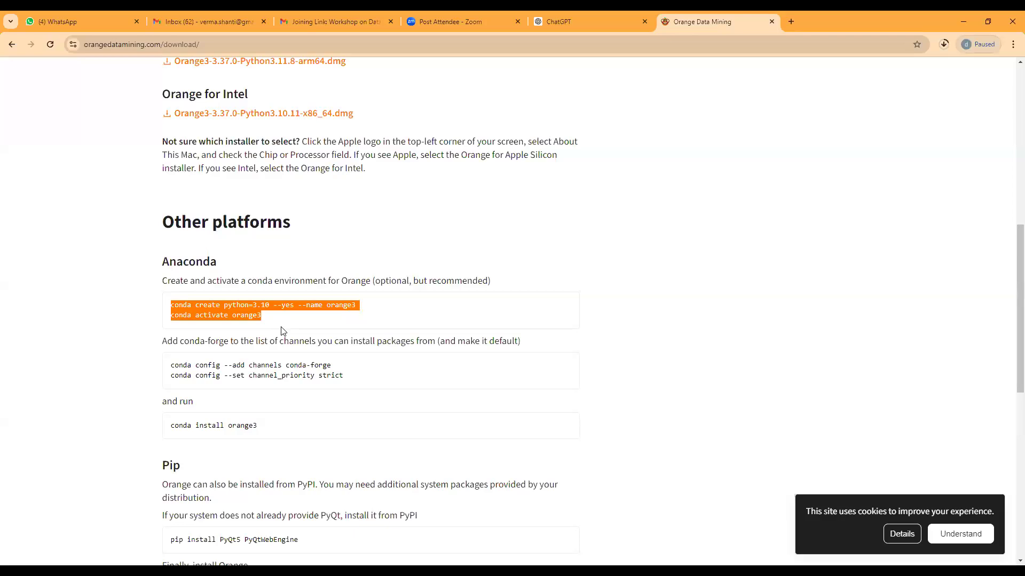
scroll(283, 331, "down", 1)
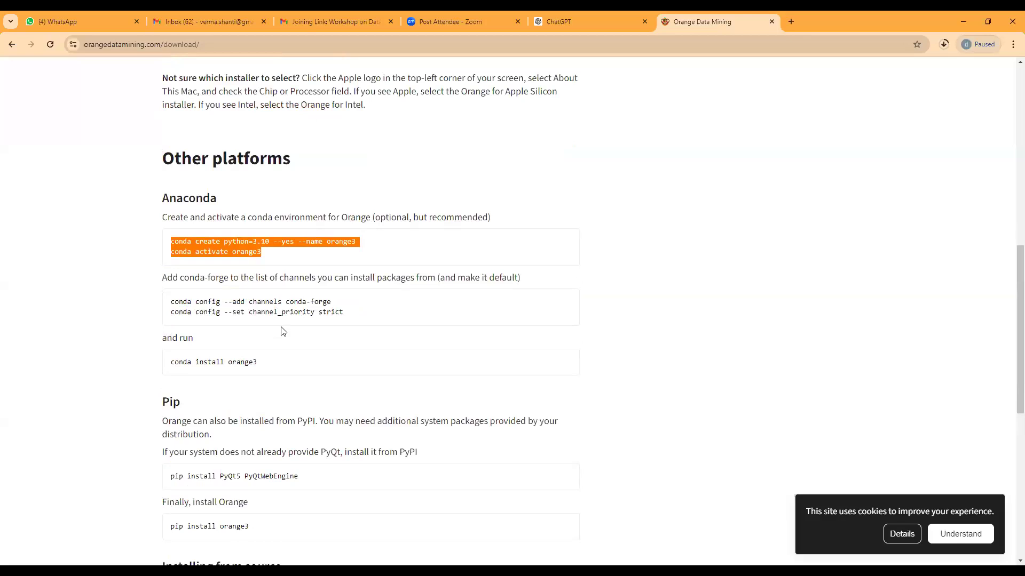
scroll(283, 330, "down", 2)
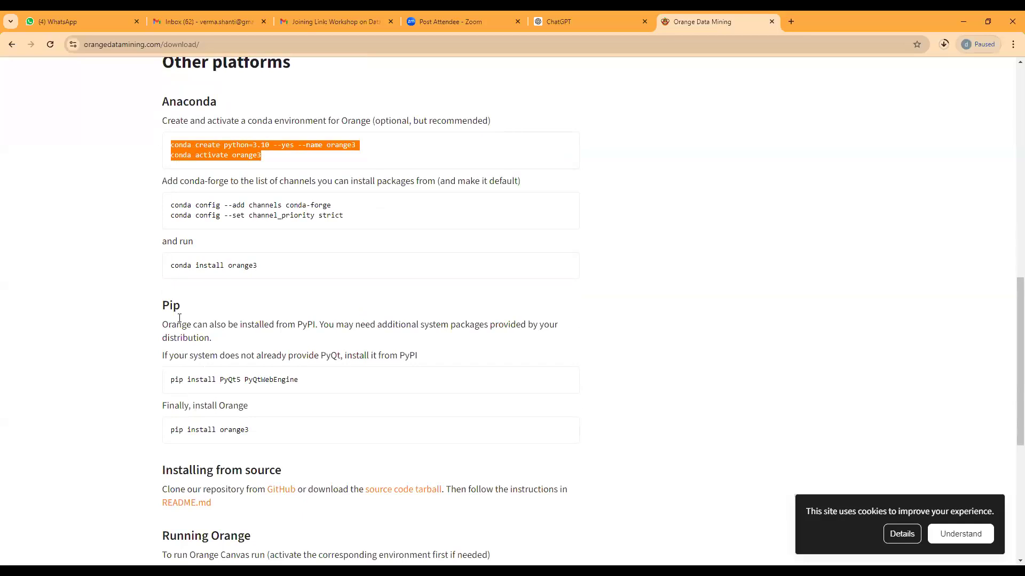
Step: Review the Pip, source and archive options, highlighting "pip install orange3", and check the installer's download progress
left_click_drag(181, 308, 156, 305)
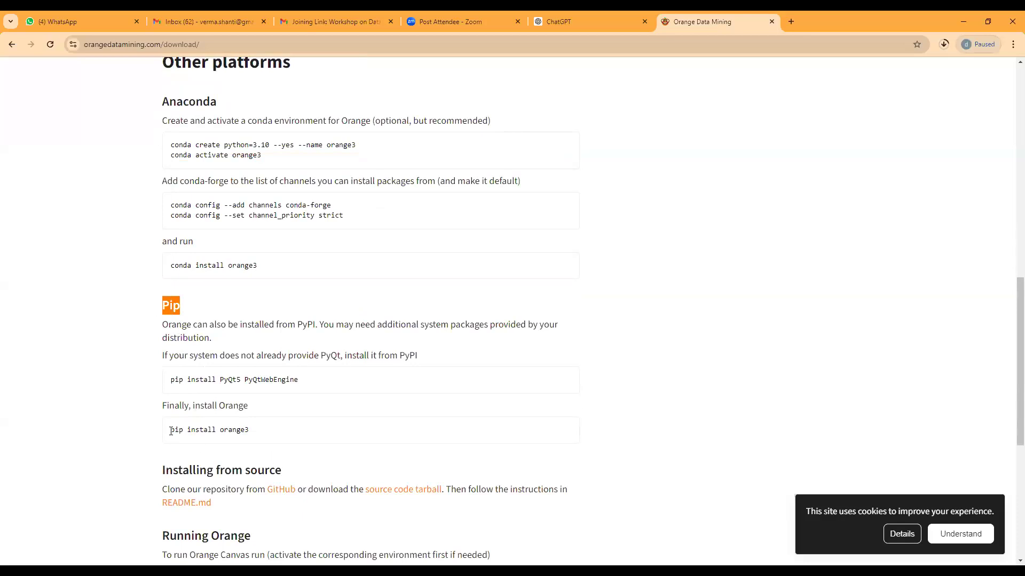
left_click_drag(170, 431, 270, 437)
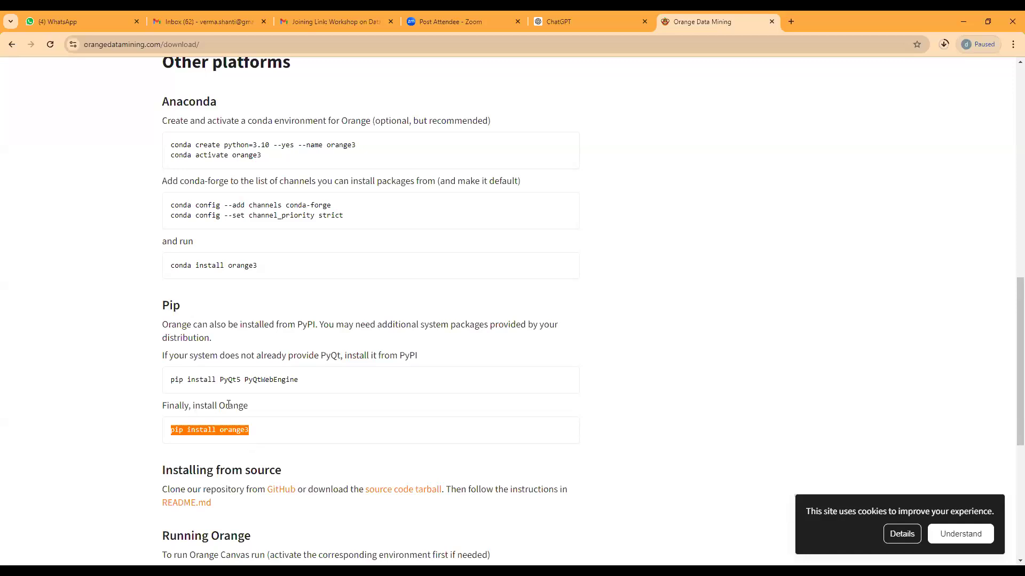
scroll(228, 405, "down", 2)
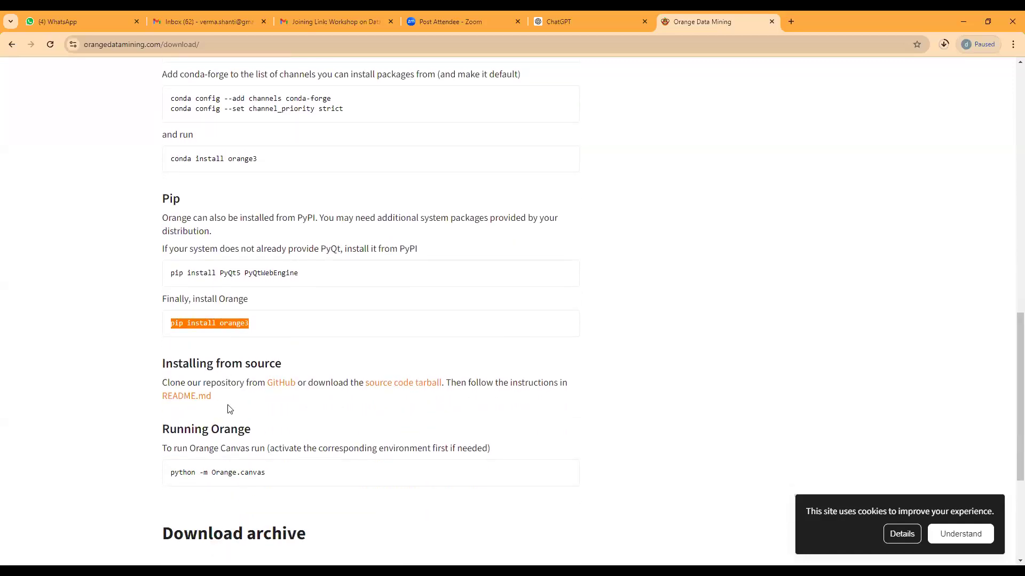
scroll(228, 404, "down", 3)
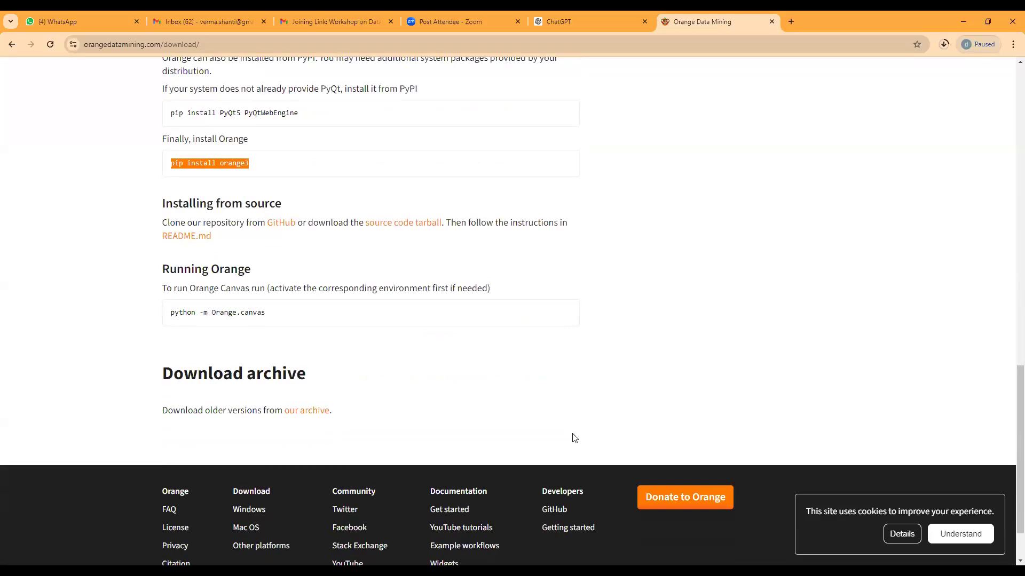
scroll(574, 438, "up", 1)
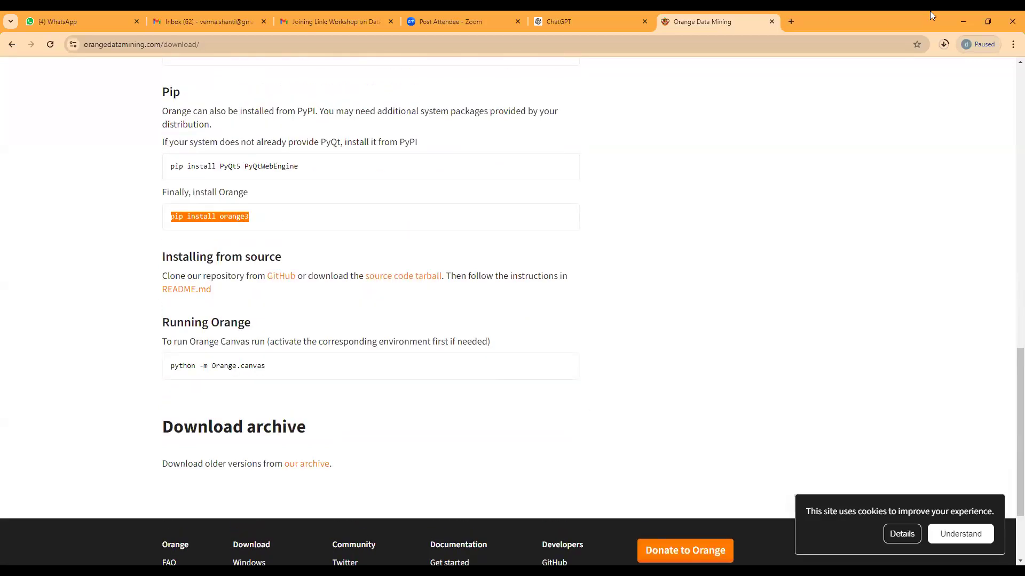
left_click(944, 43)
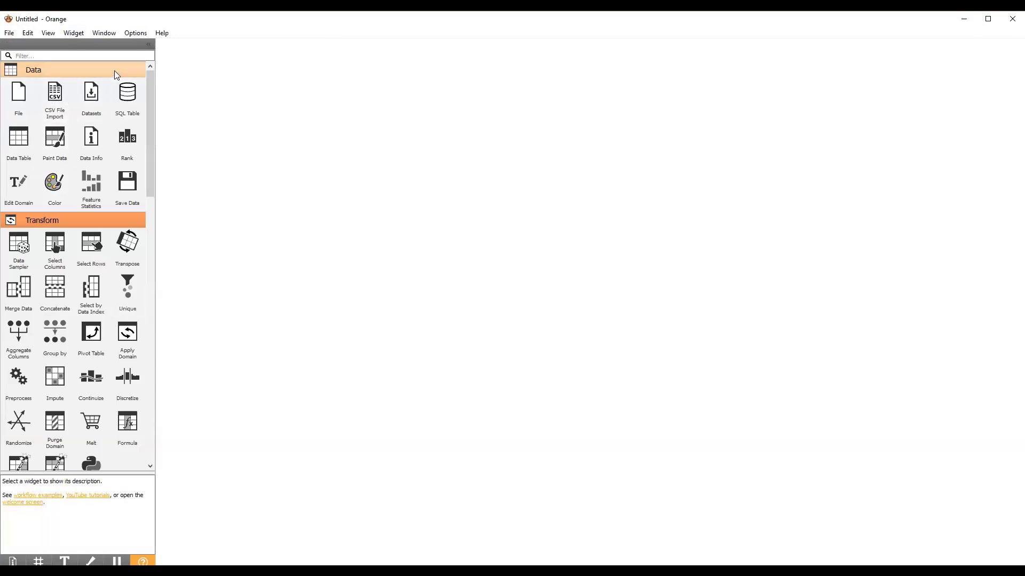
Step: In Orange, collapse the Transform widget group and browse the Visualize widgets
left_click(102, 219)
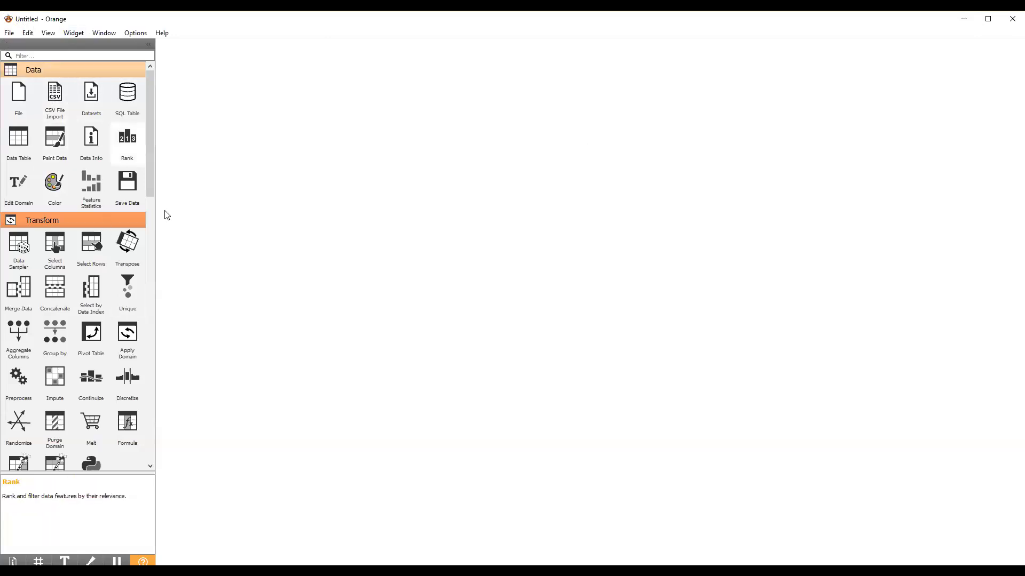
left_click(116, 227)
scroll(149, 243, "down", 2)
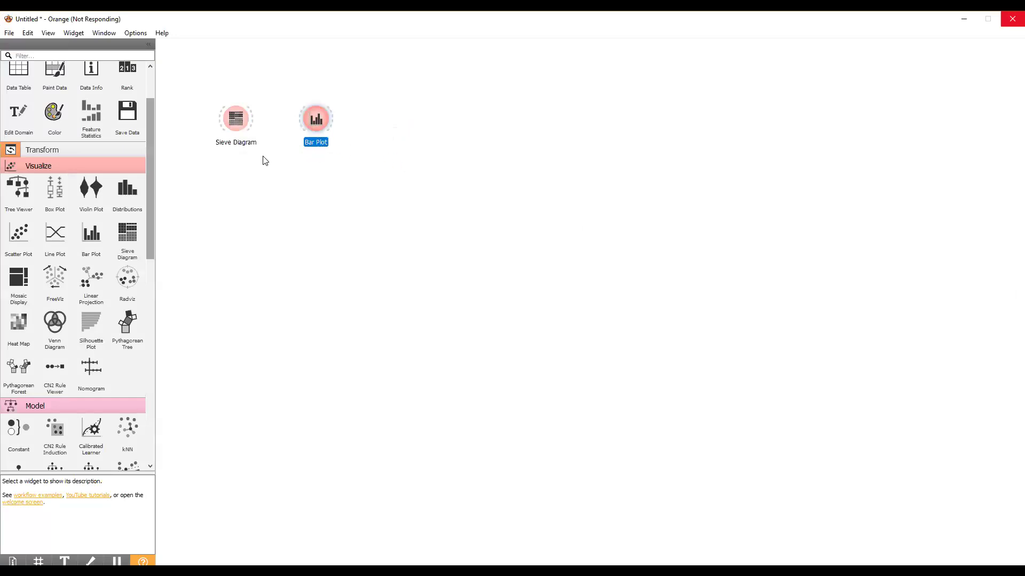
Step: Remove the Sieve Diagram widget from the canvas
scroll(23, 314, "down", 4)
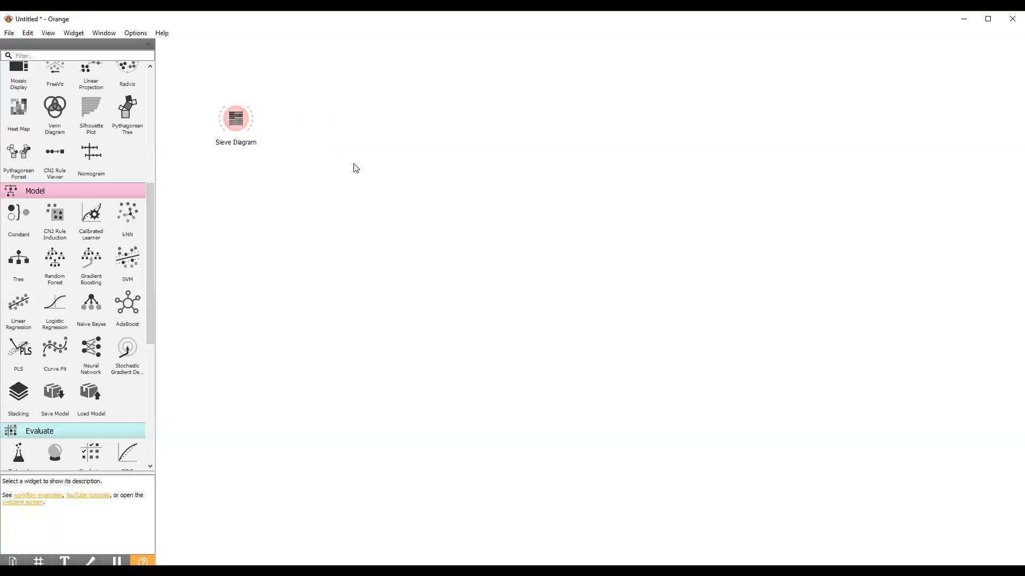
right_click(247, 127)
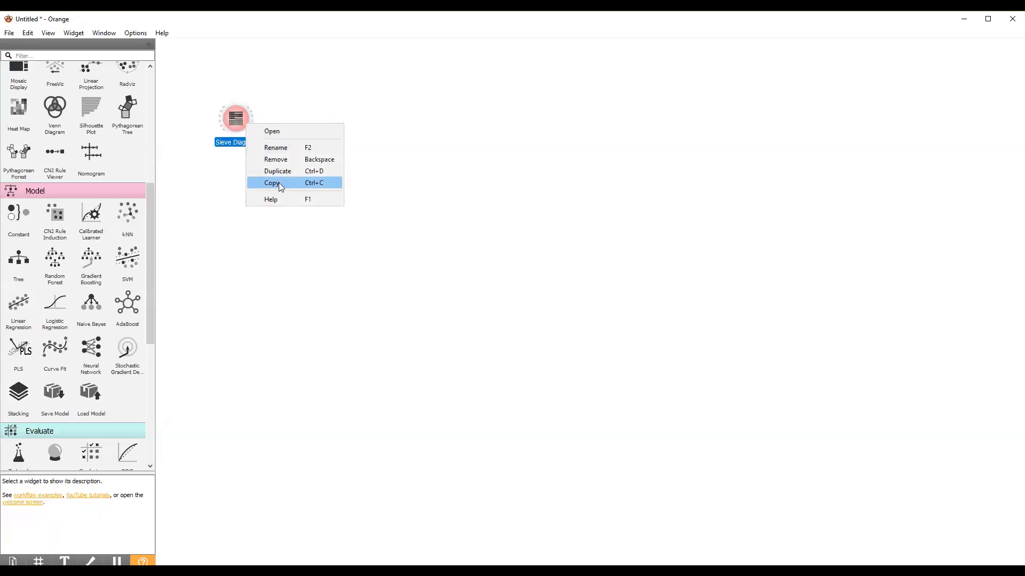
left_click(282, 162)
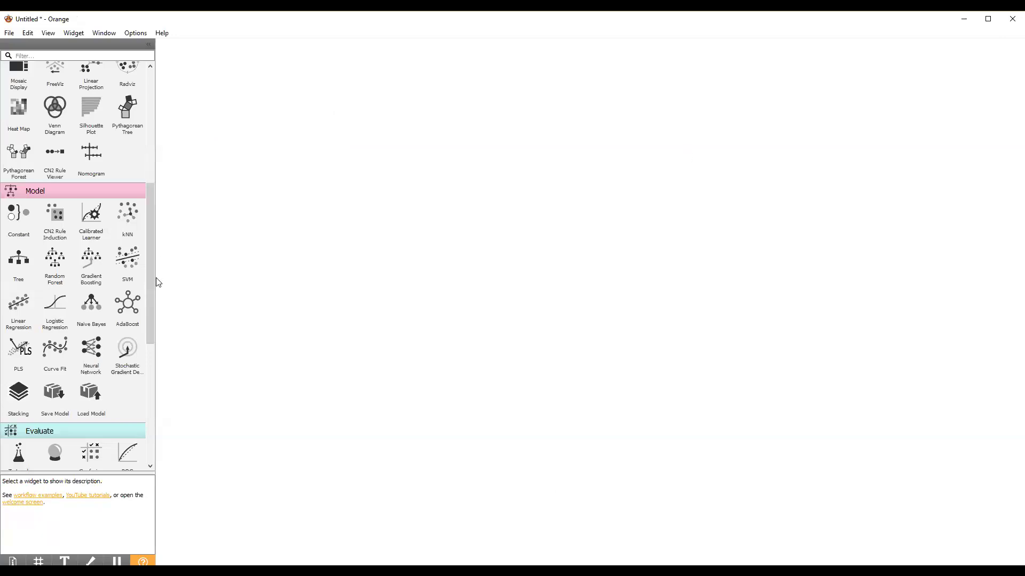
Step: Look through the Model, Evaluate, Unsupervised, Visualize and Data widget groups in Orange's toolbox
left_click_drag(154, 290, 142, 440)
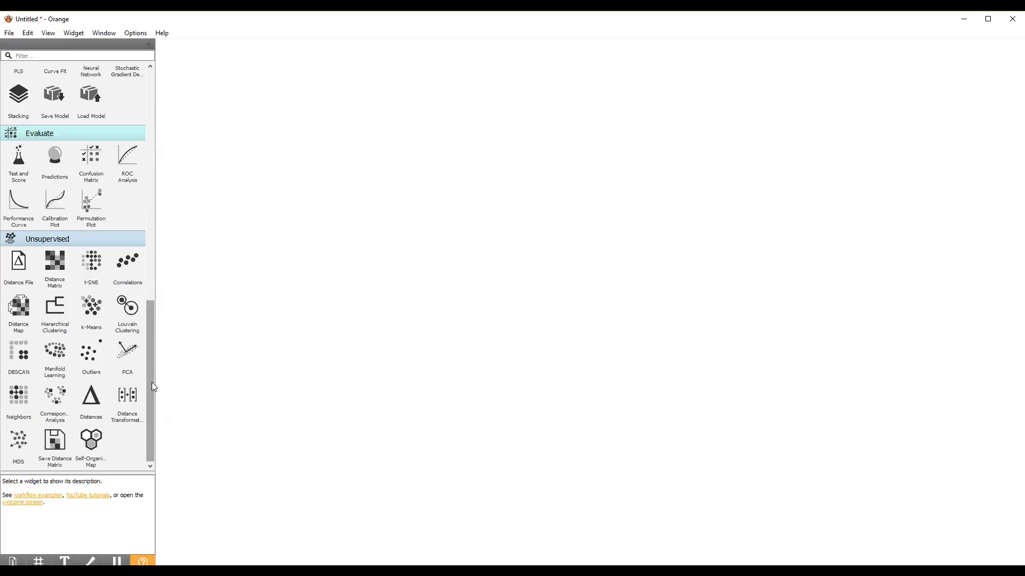
left_click_drag(152, 383, 153, 299)
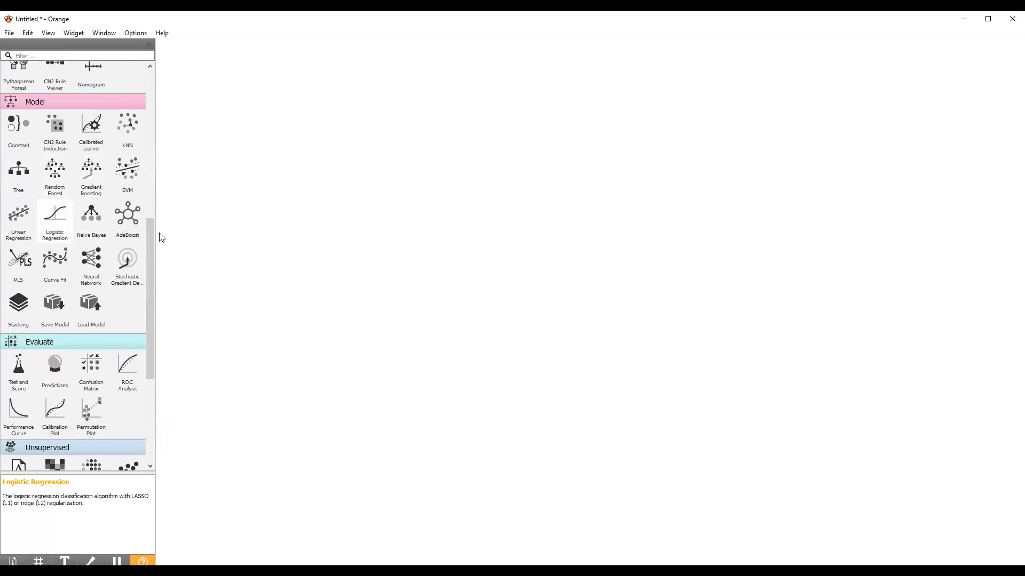
left_click_drag(151, 229, 162, 133)
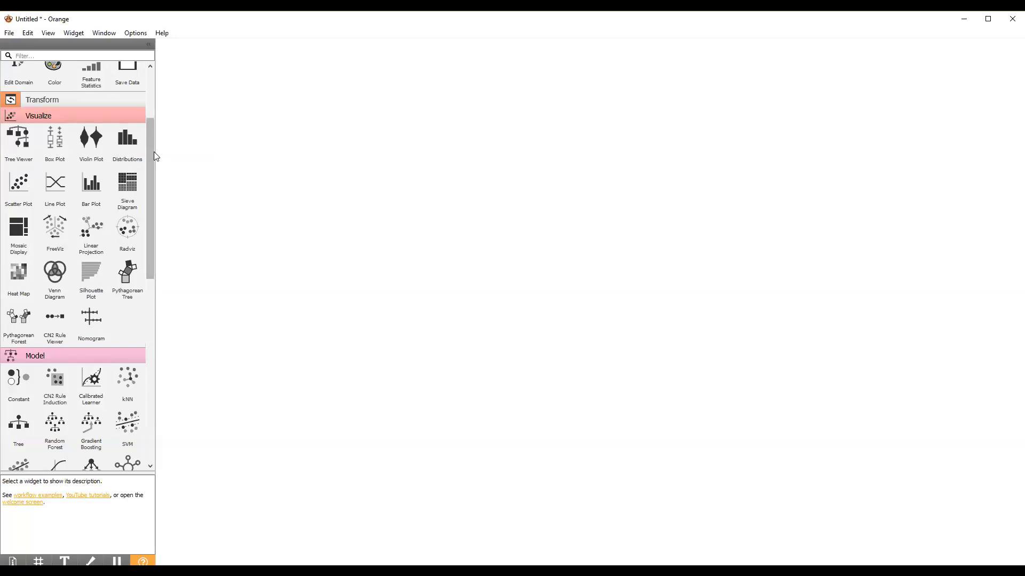
left_click_drag(149, 132, 150, 85)
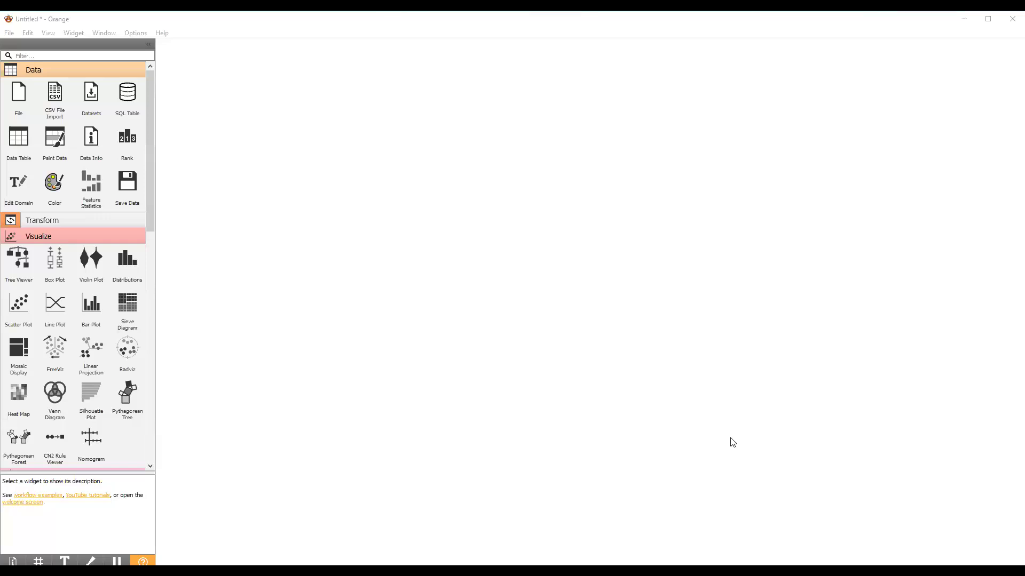
Step: Switch back to Chrome and check the progress of the Orange installer download
key("alt+Tab")
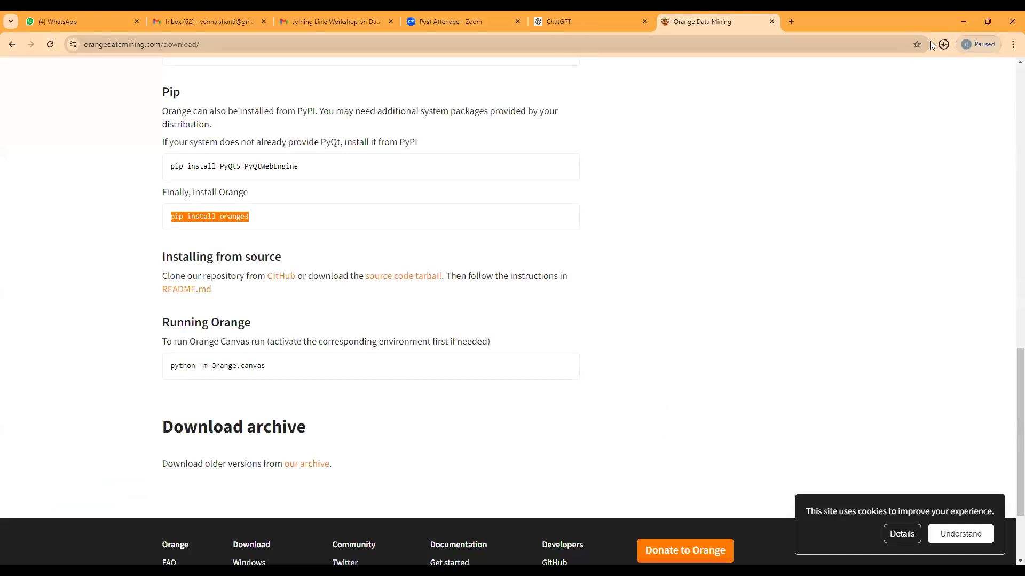
left_click(944, 44)
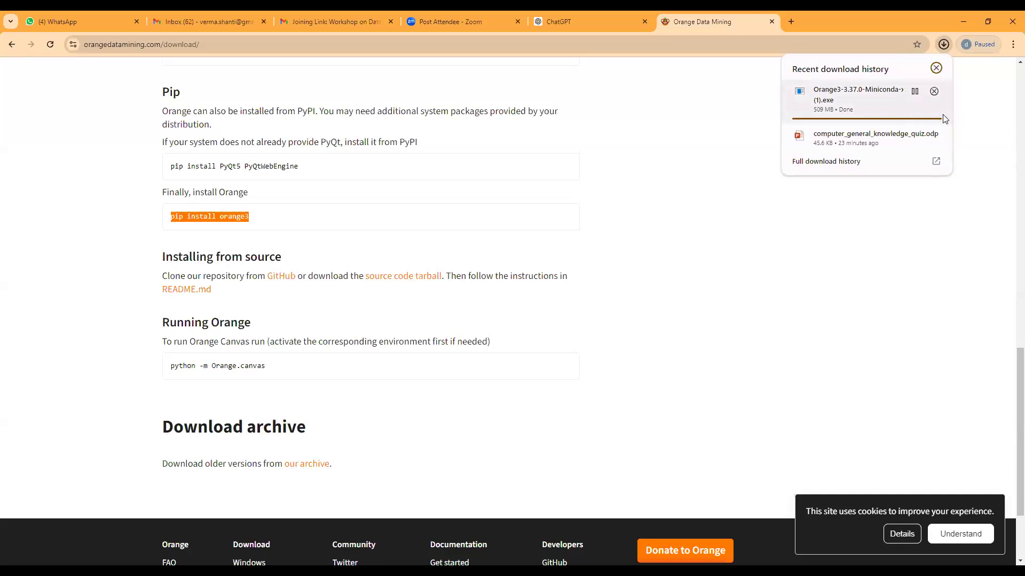
left_click(827, 122)
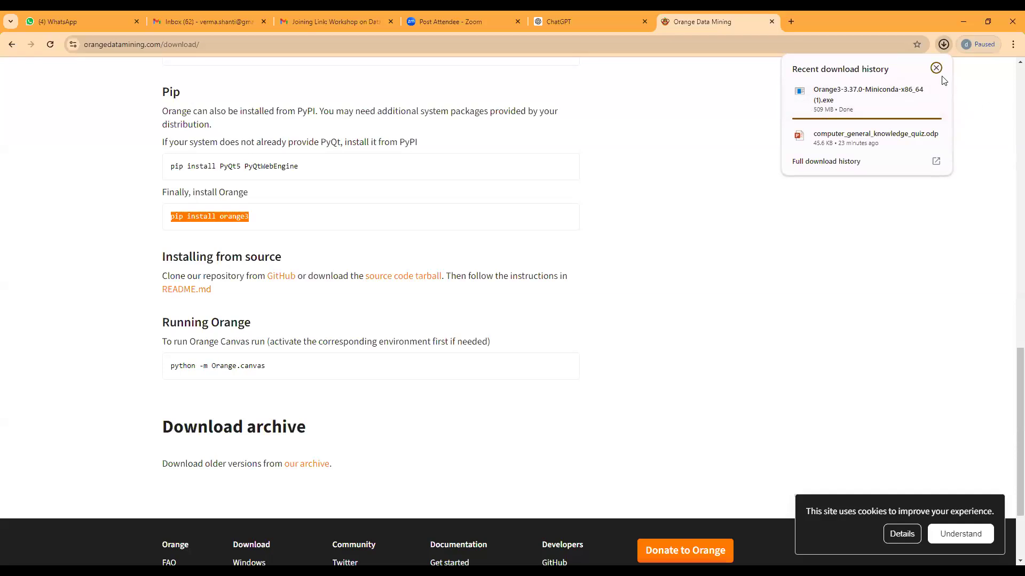
left_click(676, 153)
left_click(943, 44)
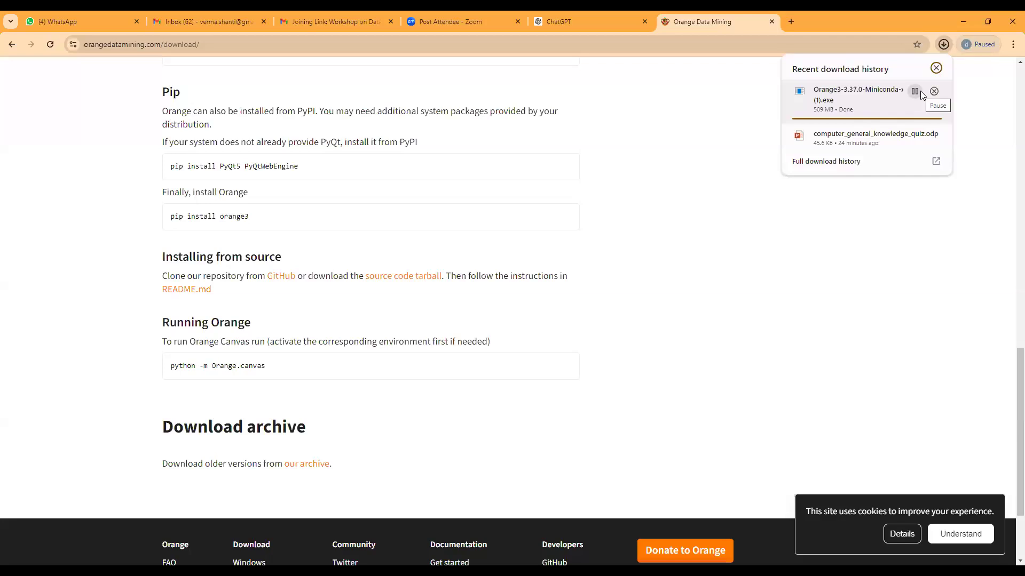
left_click(943, 46)
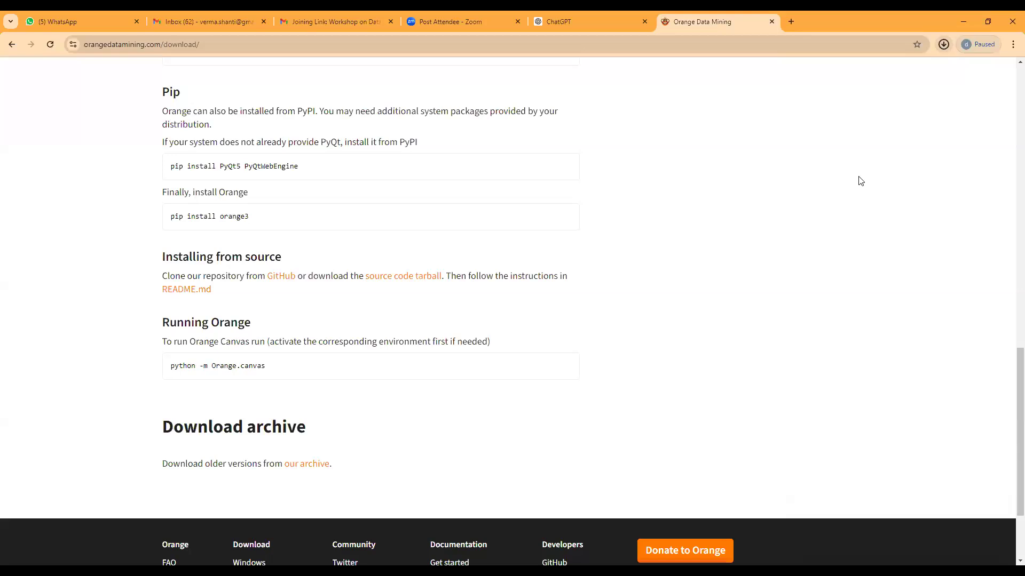
Step: Show the downloaded Orange3-3.37.0-Miniconda-x86_64 (1).exe installer in its folder
left_click(944, 44)
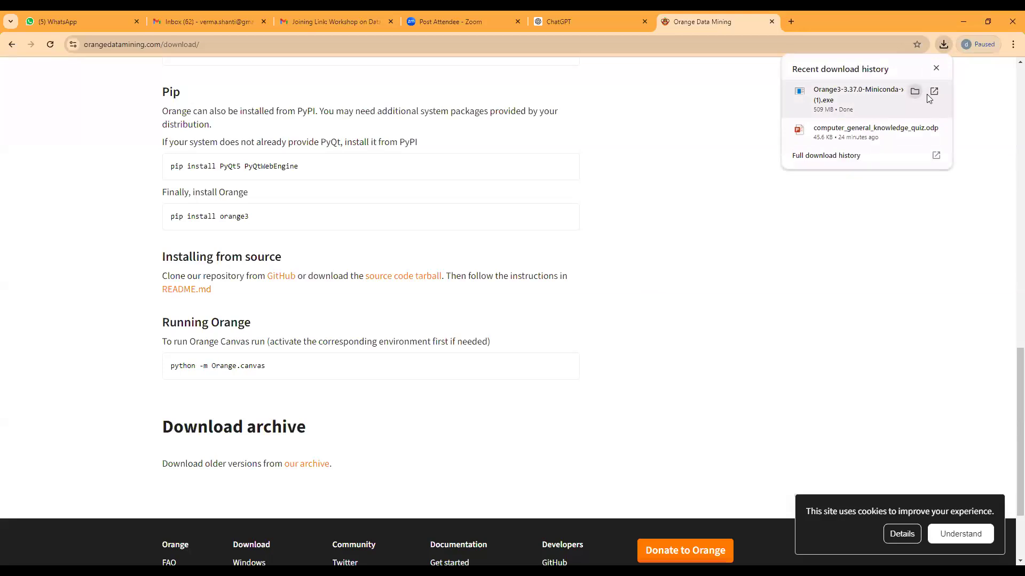
left_click(916, 93)
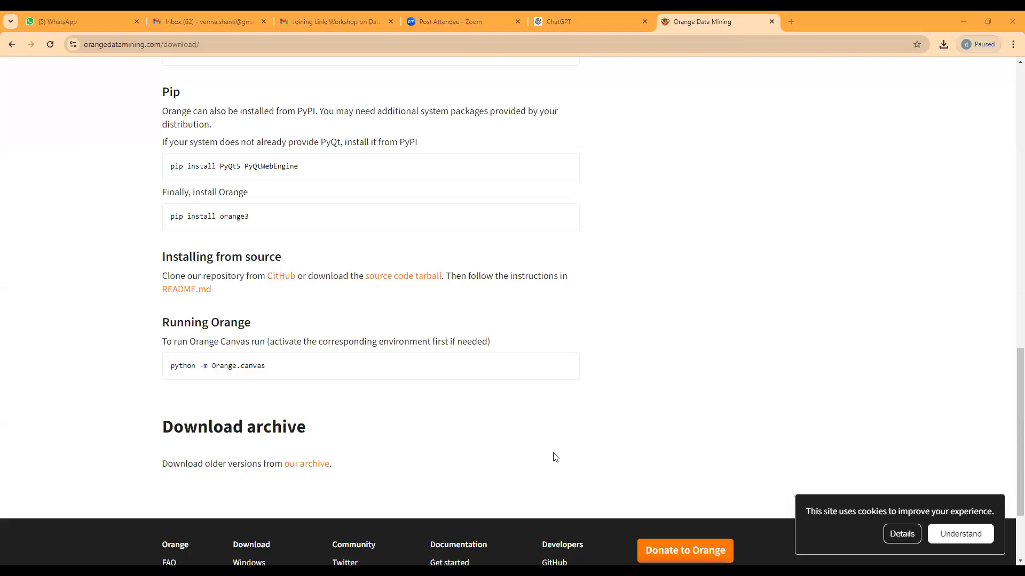
Step: Run the Orange3-3.37.0-Miniconda-x86_64 (1) installer from the Downloads folder and bring up its setup window
key("alt+Tab")
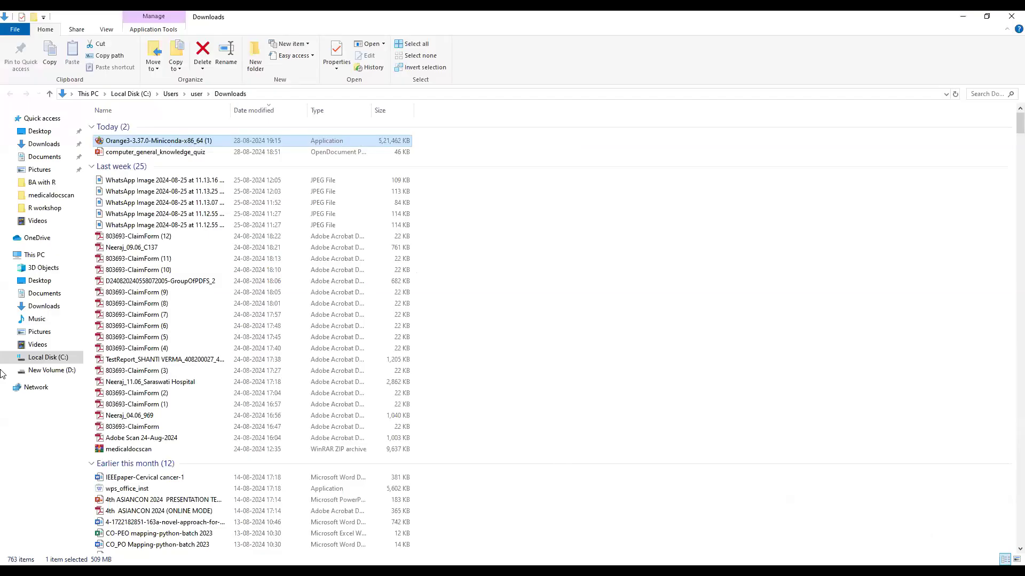
left_click(162, 141)
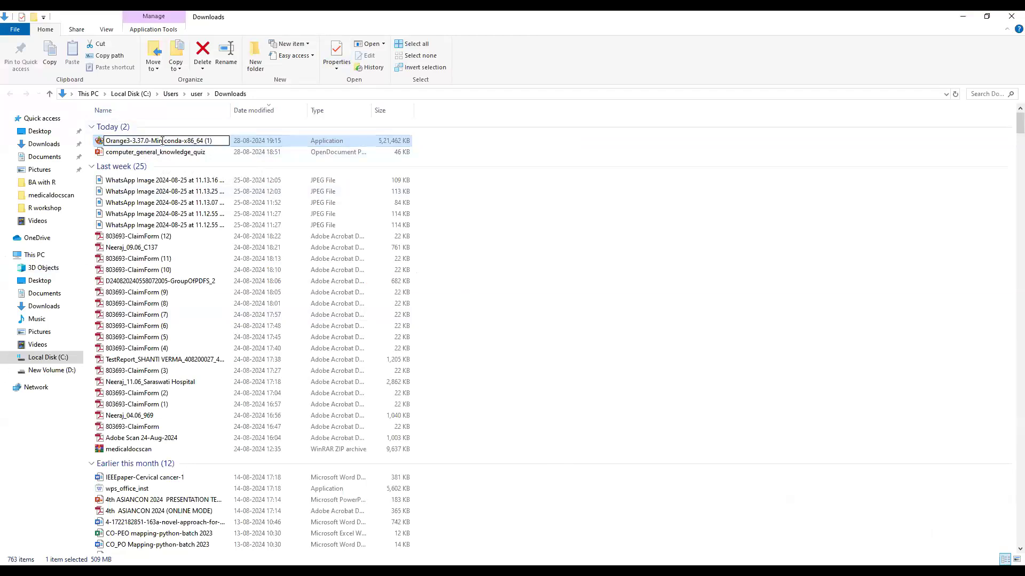
left_click(481, 198)
double_click(163, 144)
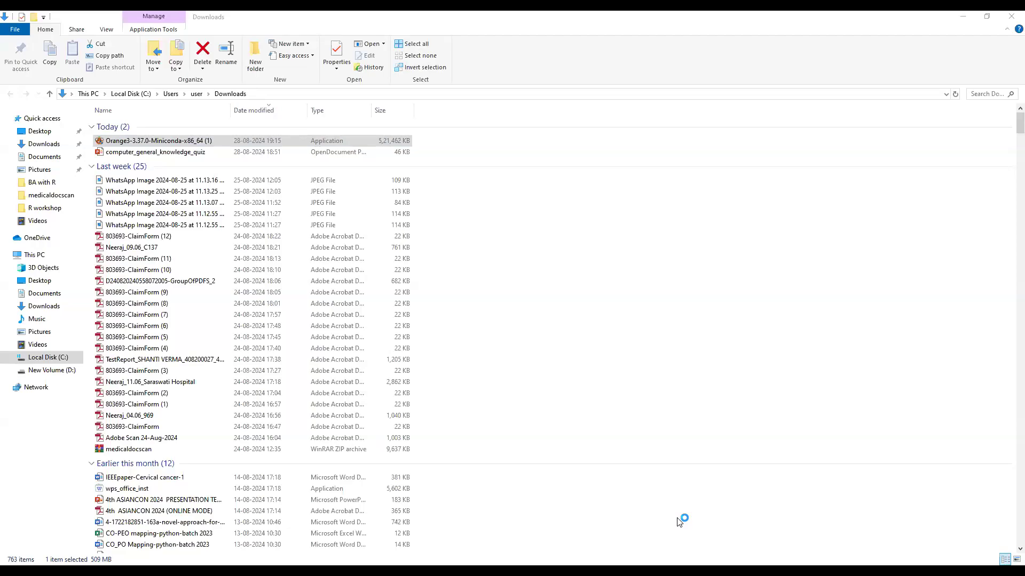
key("alt+Tab")
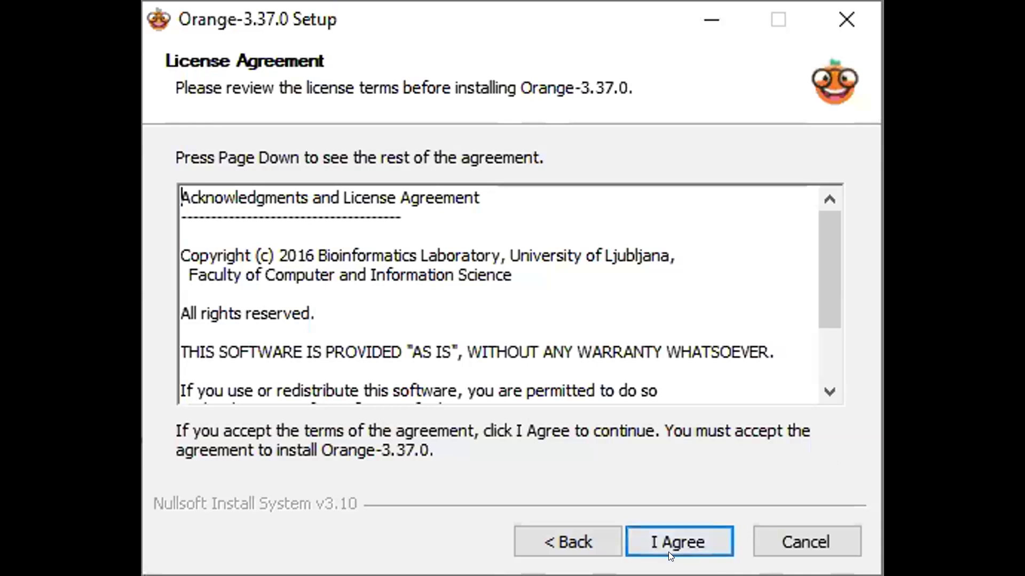
Step: Accept the Orange-3.37.0 license agreement and keep the installation set to just for me
left_click(668, 527)
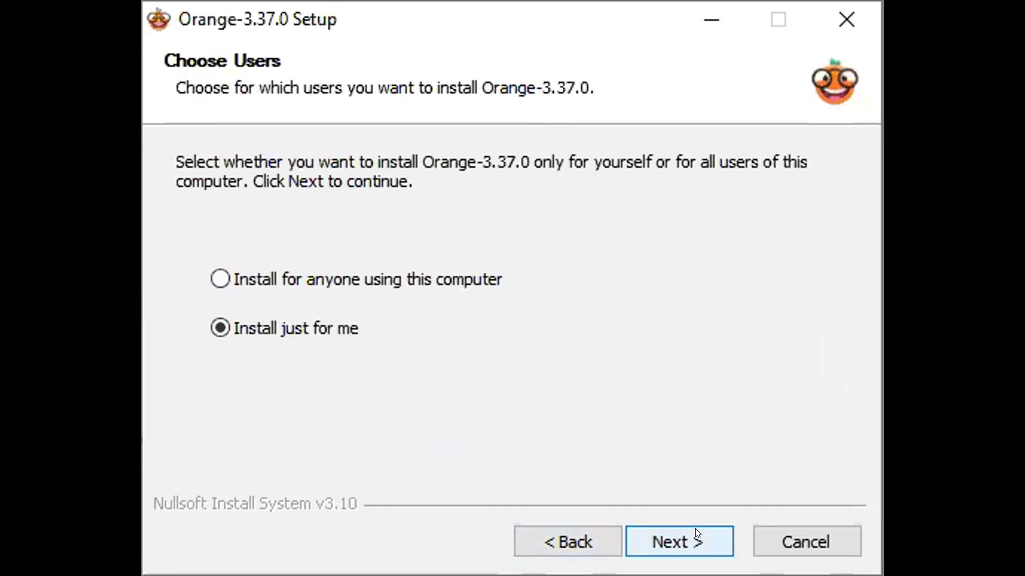
left_click(711, 526)
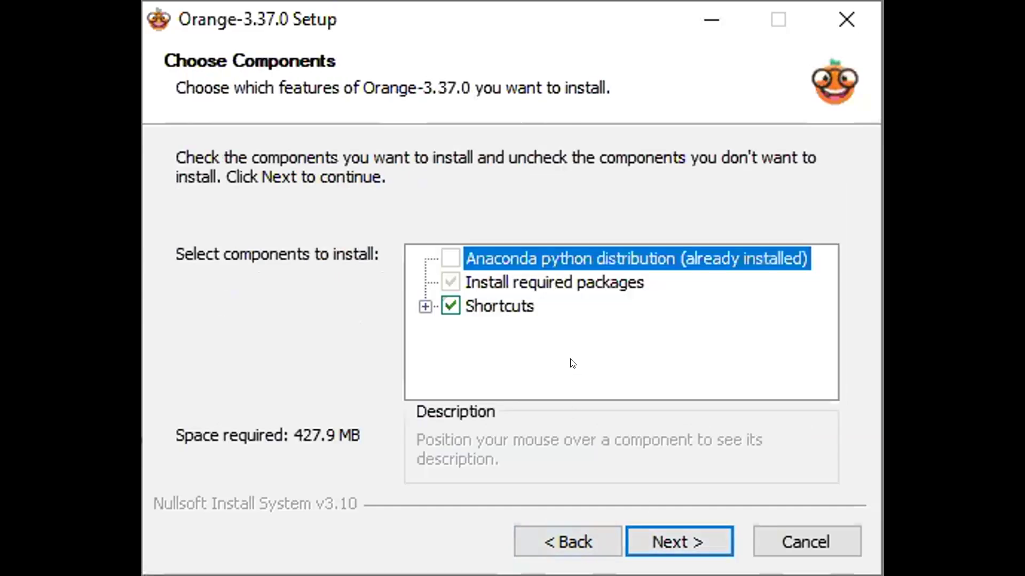
Step: Keep the default components and the destination folder C:\Users\user\AppData\Local\Programs\Orange, and answer the question about overwriting the existing installation
mouse_move(571, 273)
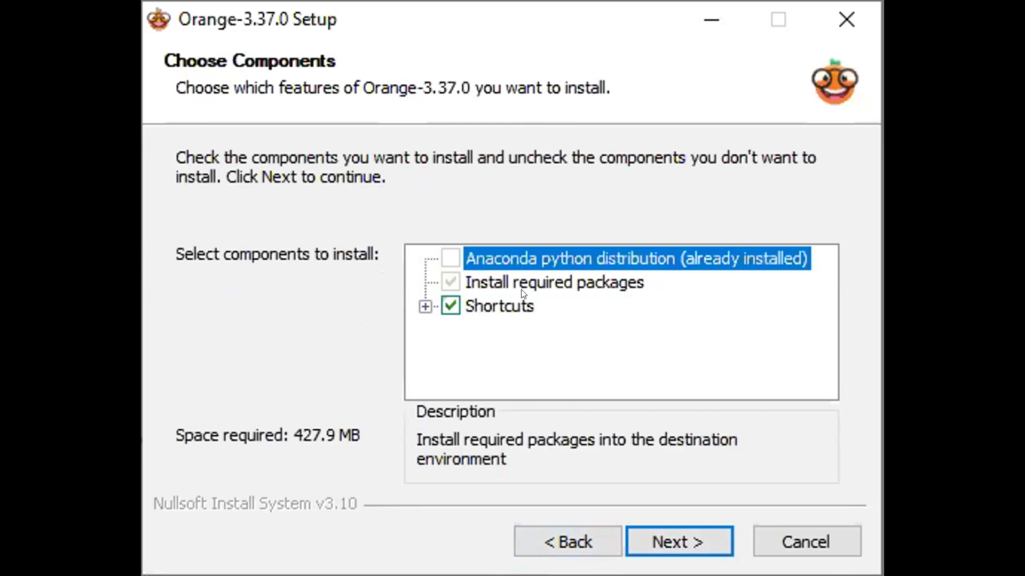
mouse_move(497, 264)
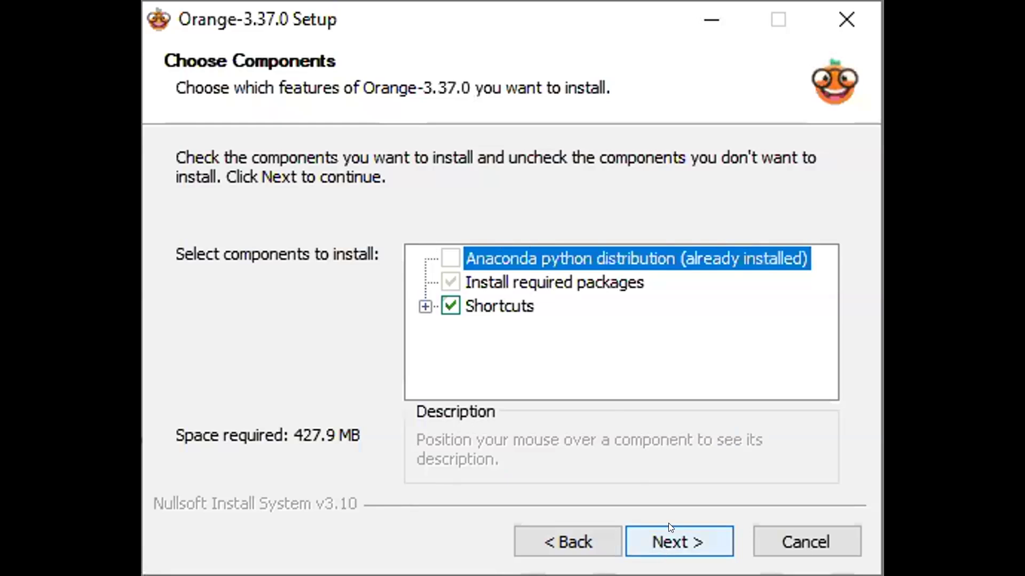
left_click(671, 547)
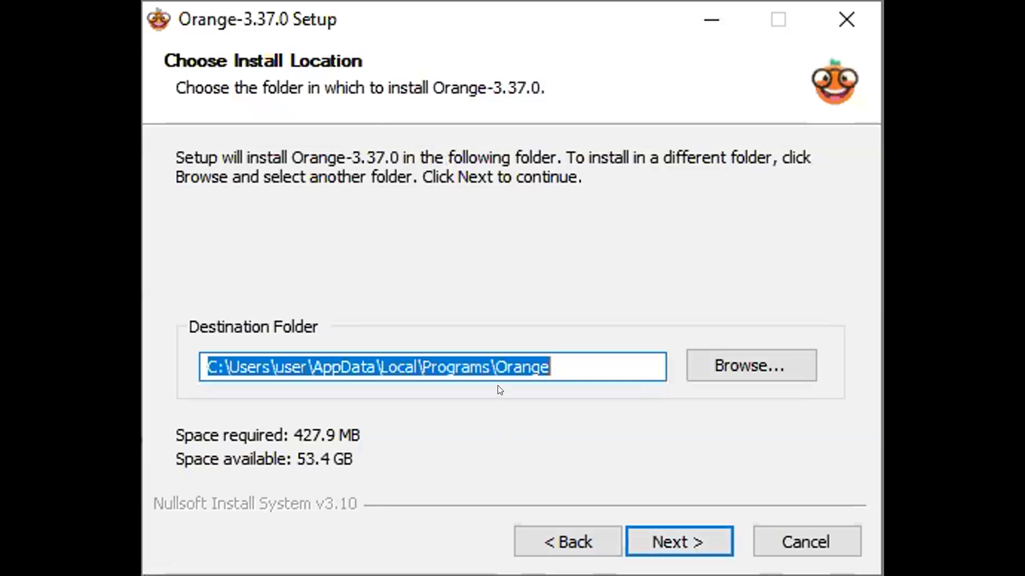
left_click(690, 528)
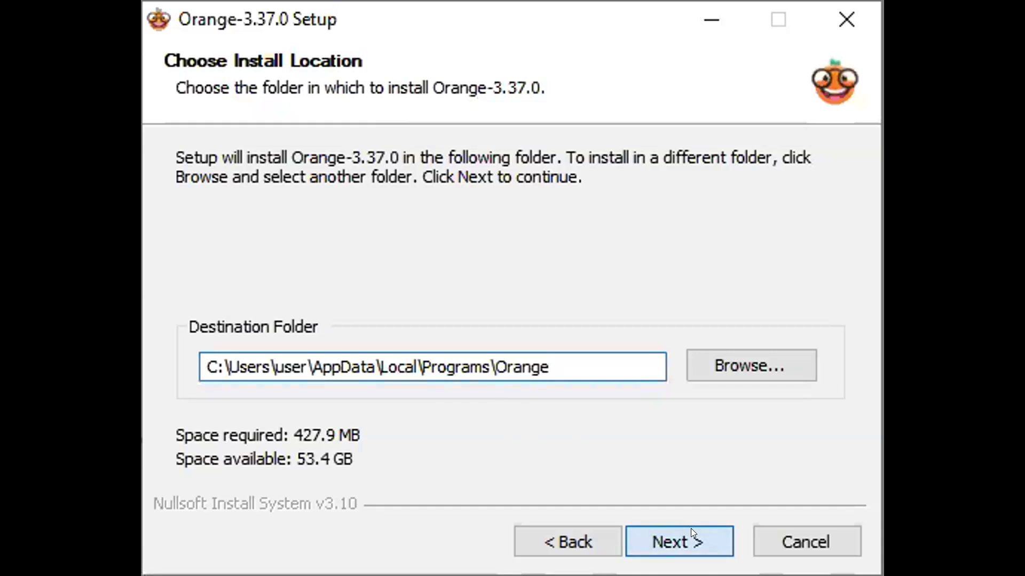
left_click(691, 542)
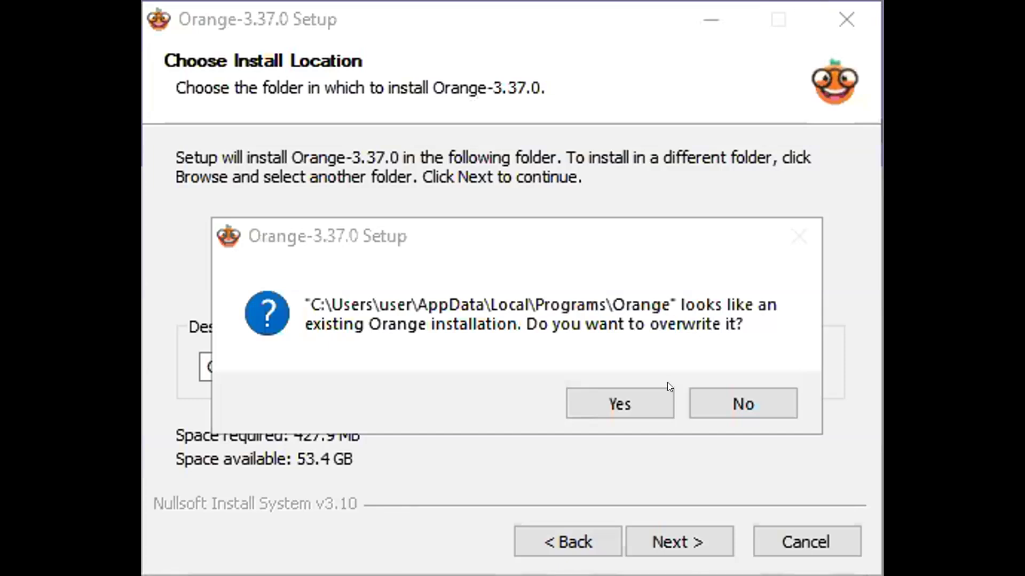
key("Return")
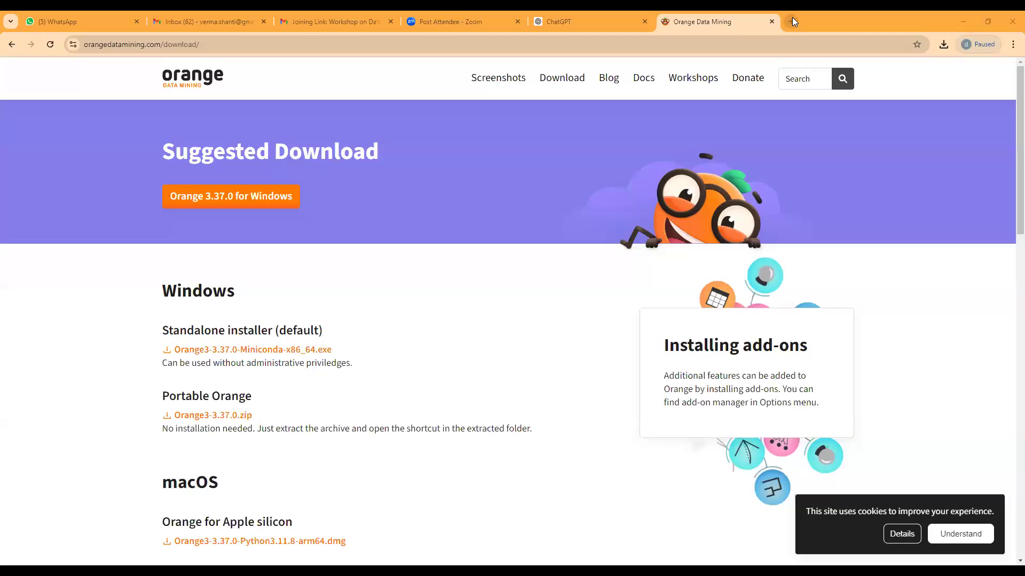
Step: Open kaggle.com in a new Chrome tab
left_click(793, 20)
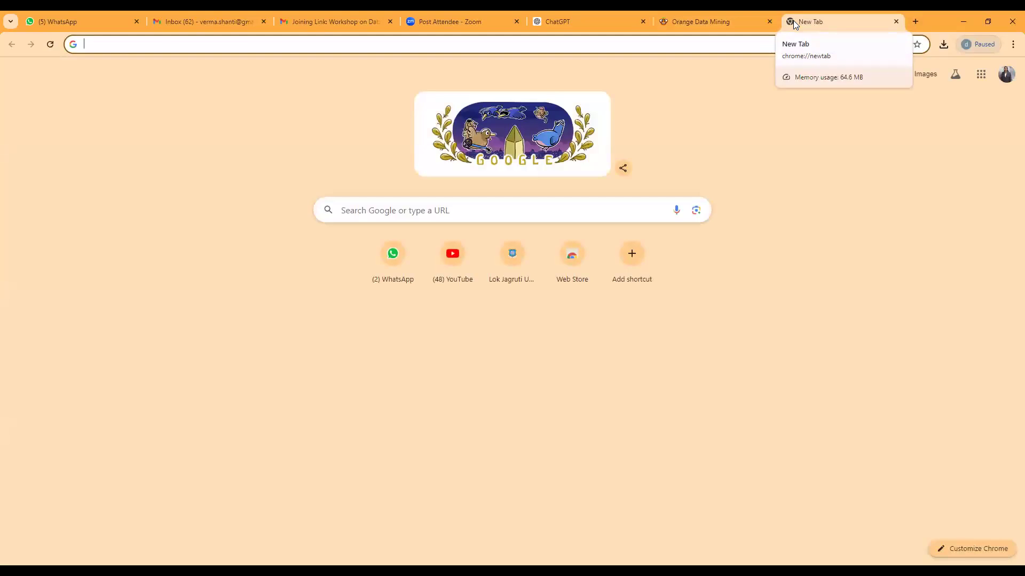
type("kag")
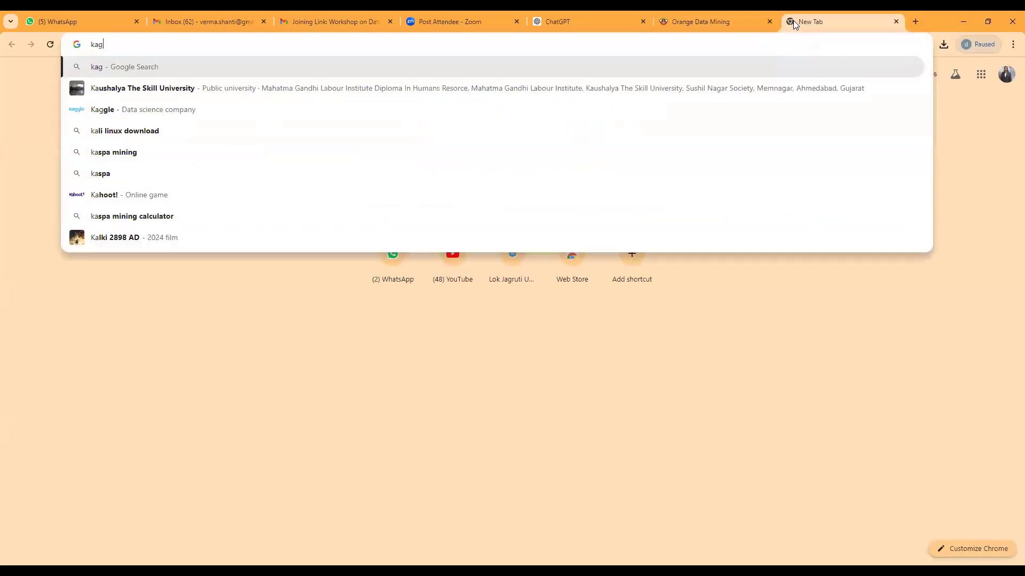
type("gle.com")
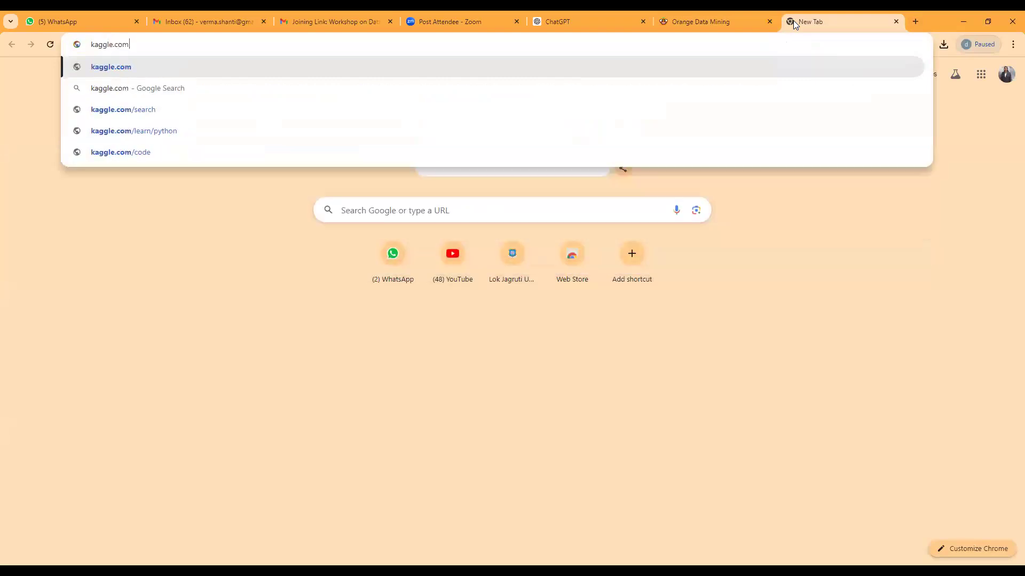
key("Return")
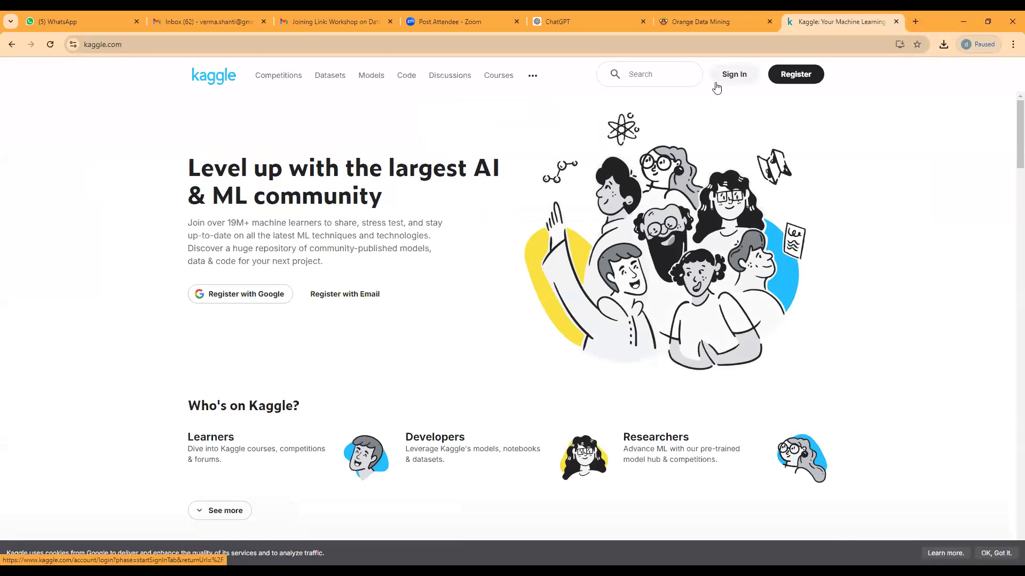
Step: Search Kaggle for the trending term healthcare dataset and read the discussion Beginners Dataset for Healthcare Analytics
left_click(662, 77)
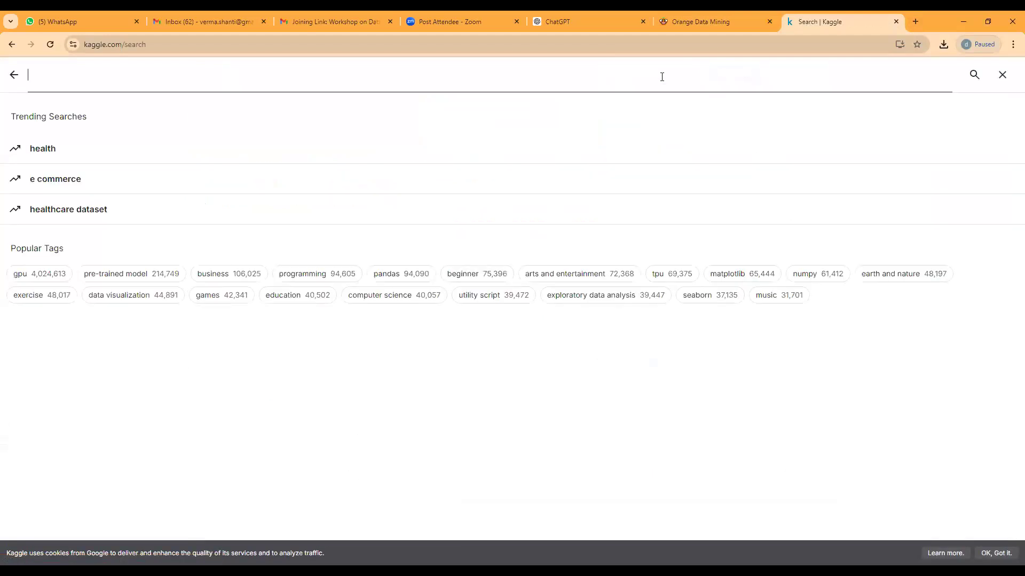
left_click(190, 211)
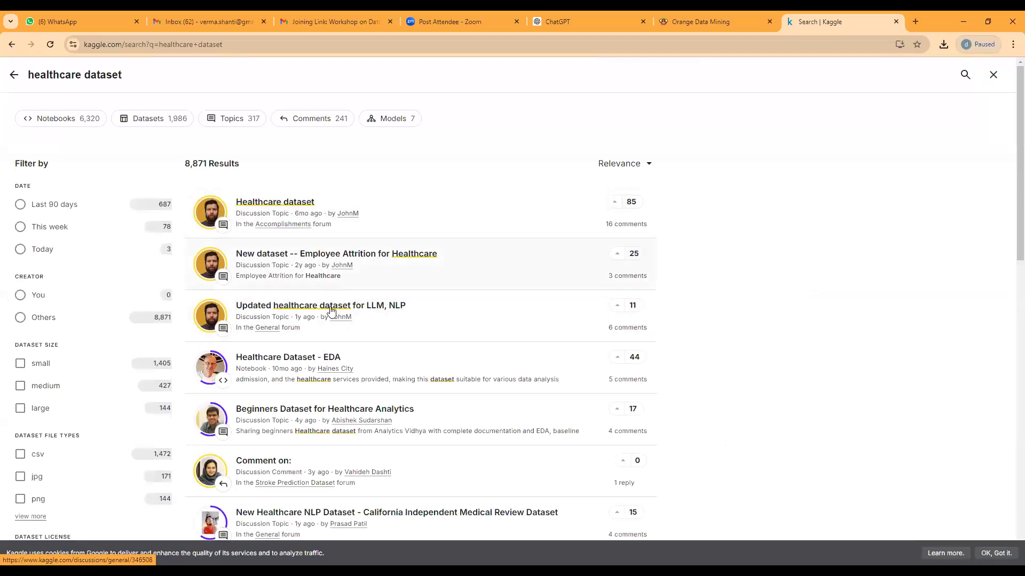
left_click(325, 410)
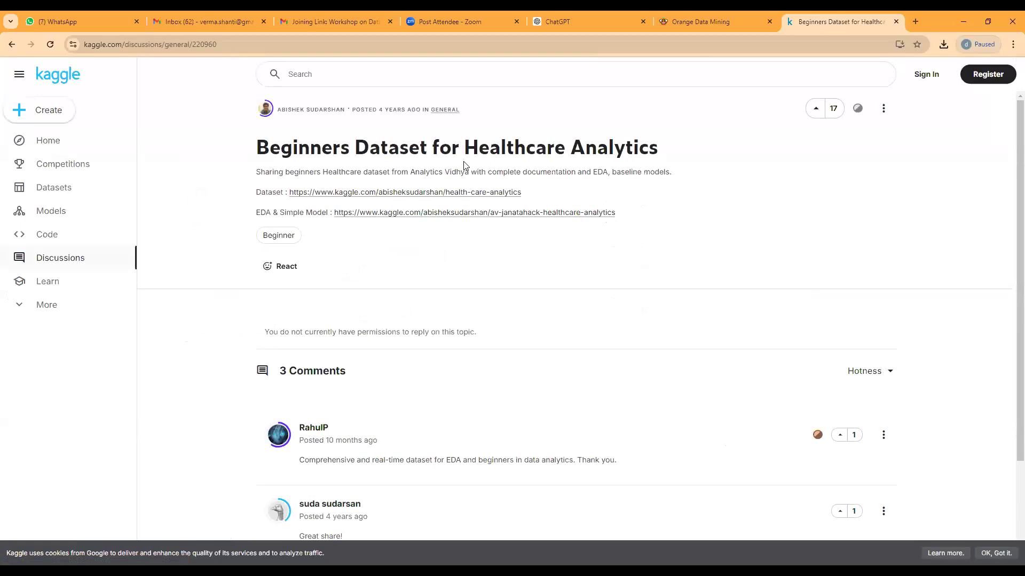
scroll(463, 165, "down", 3)
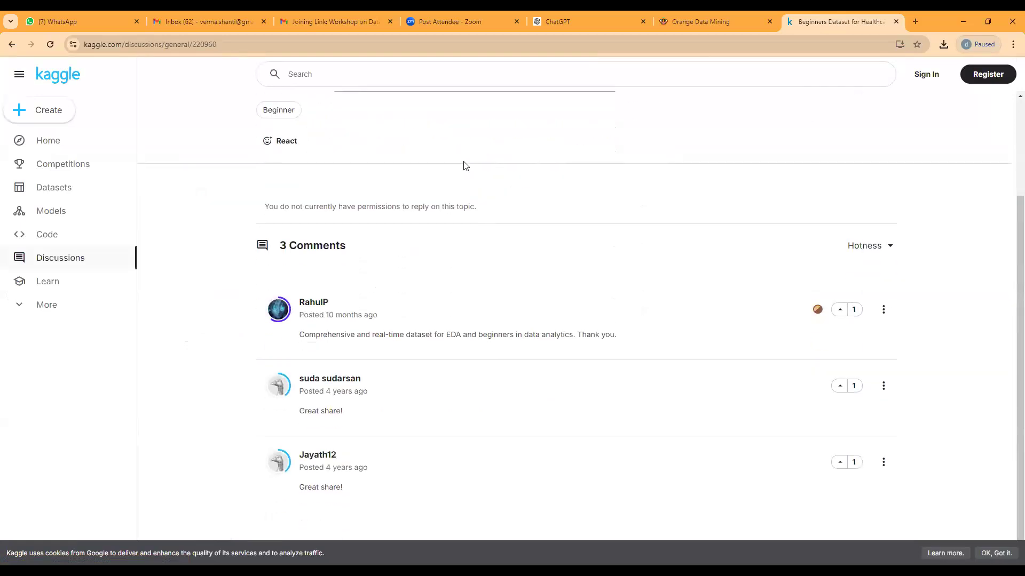
scroll(466, 171, "up", 3)
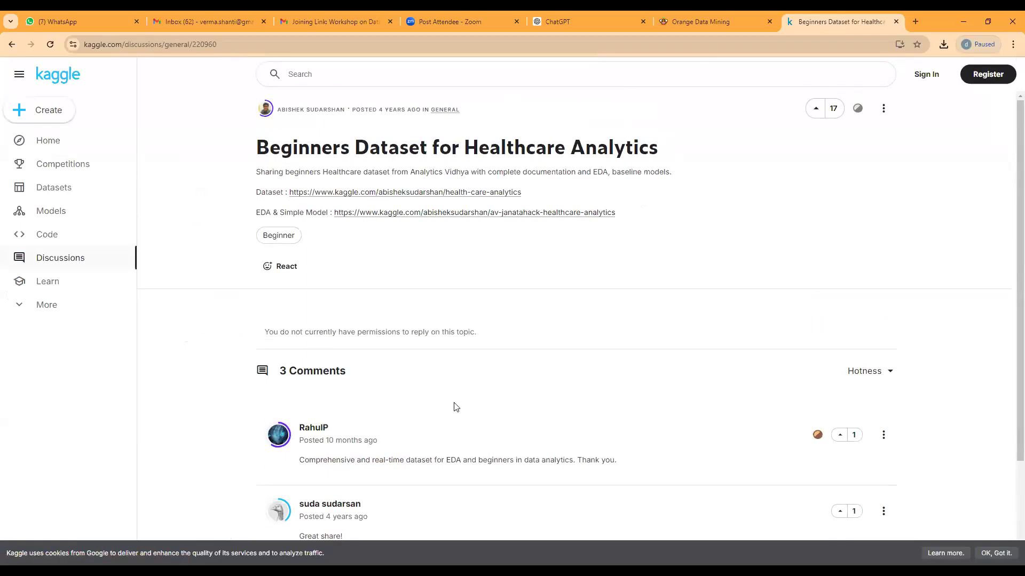
Step: View the first commenter's Kaggle profile and completed competitions, and return to the healthcare analytics discussion
left_click(308, 428)
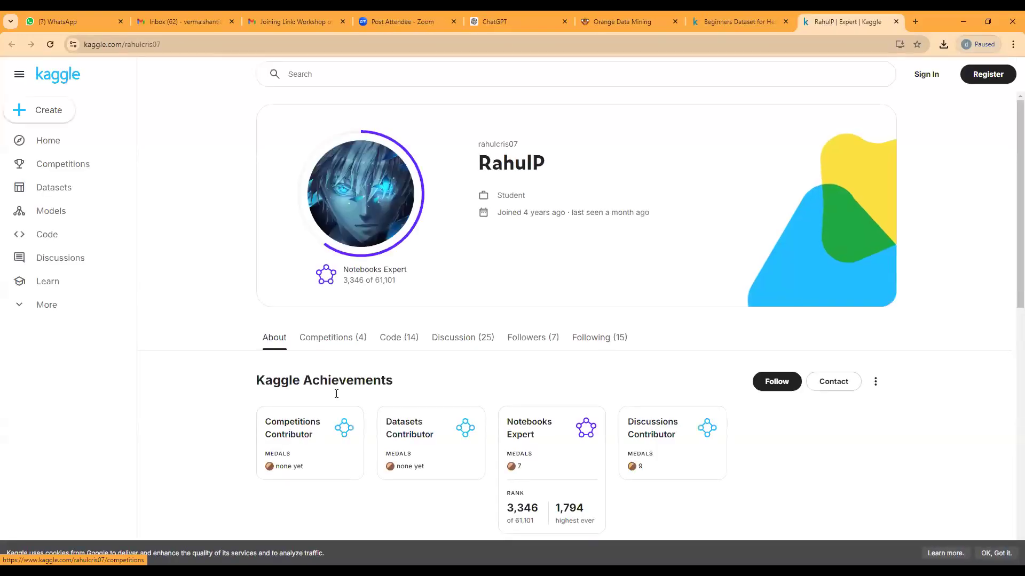
left_click(318, 341)
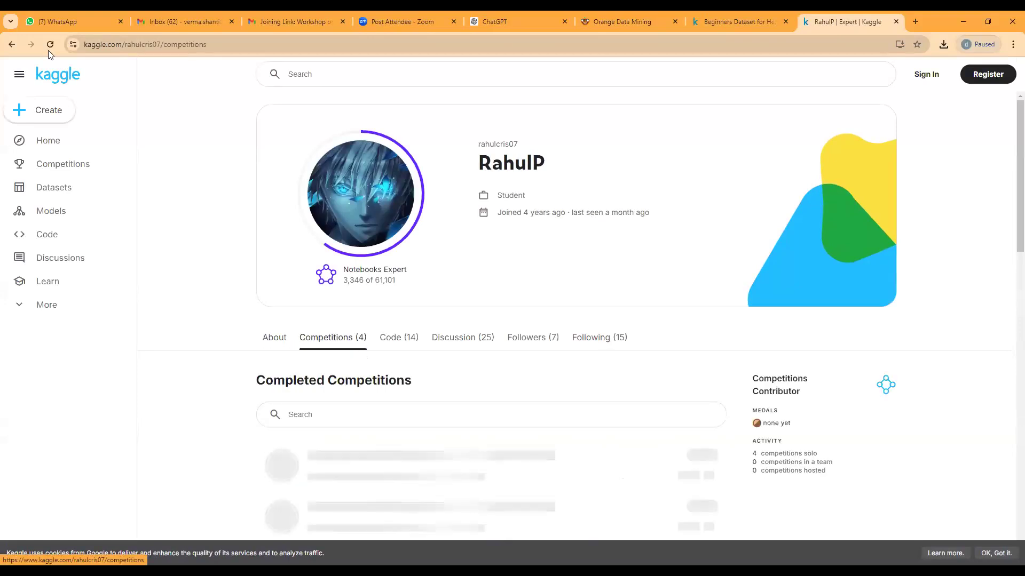
left_click(13, 42)
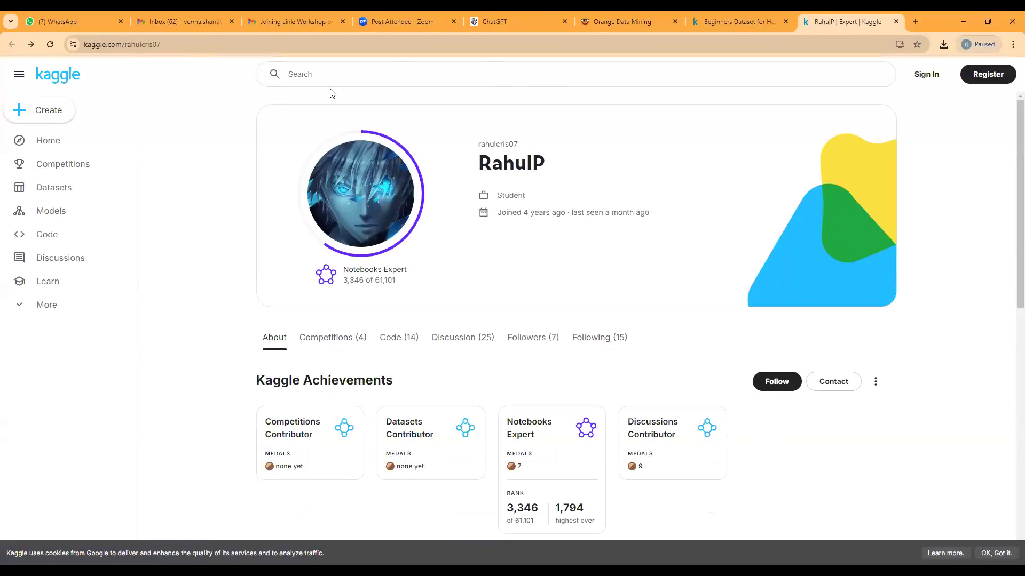
left_click(728, 21)
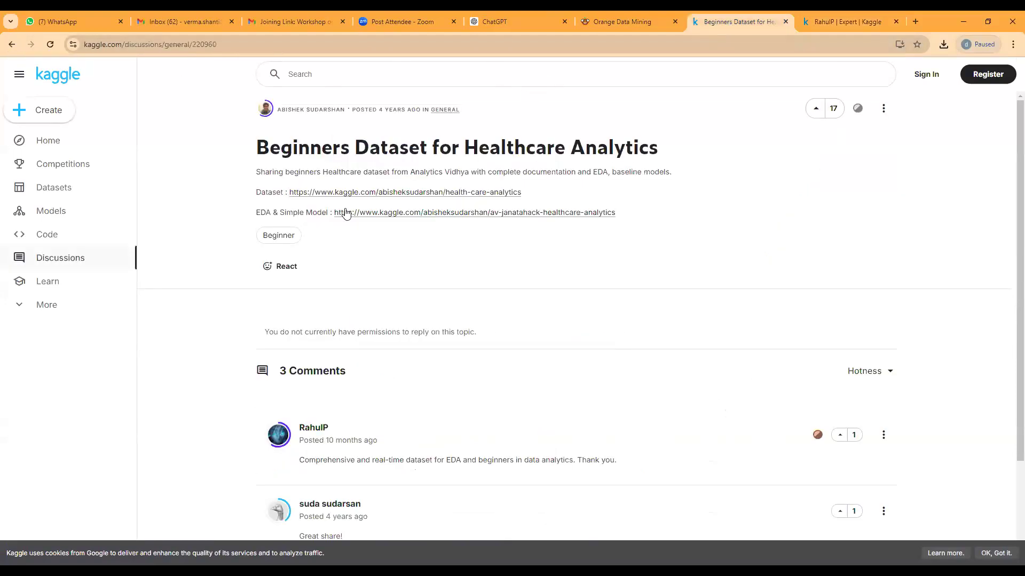
Step: Search Kaggle's datasets for breast and open the first Breast Cancer dataset in the results
left_click(53, 192)
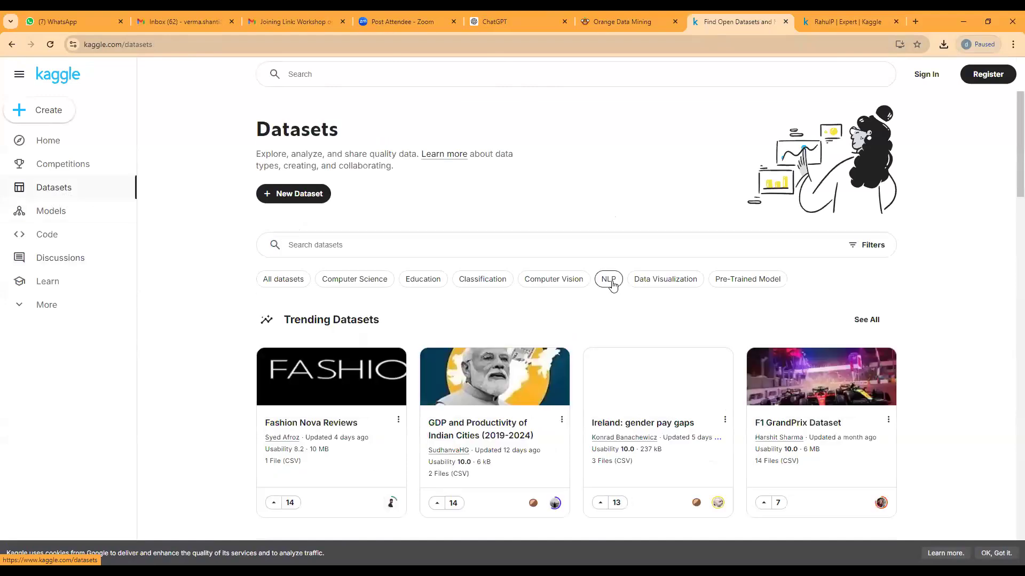
left_click(351, 244)
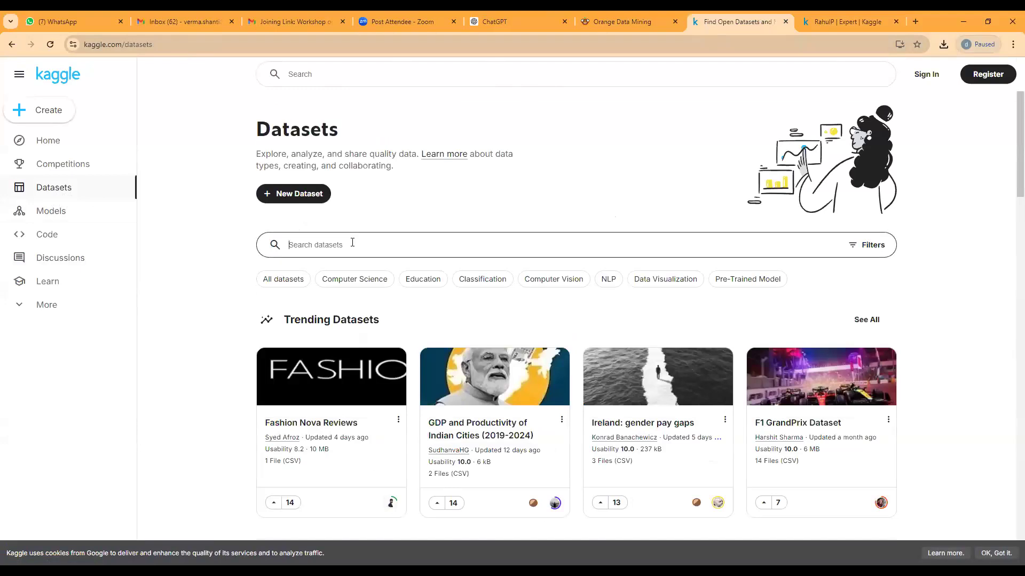
type("breast")
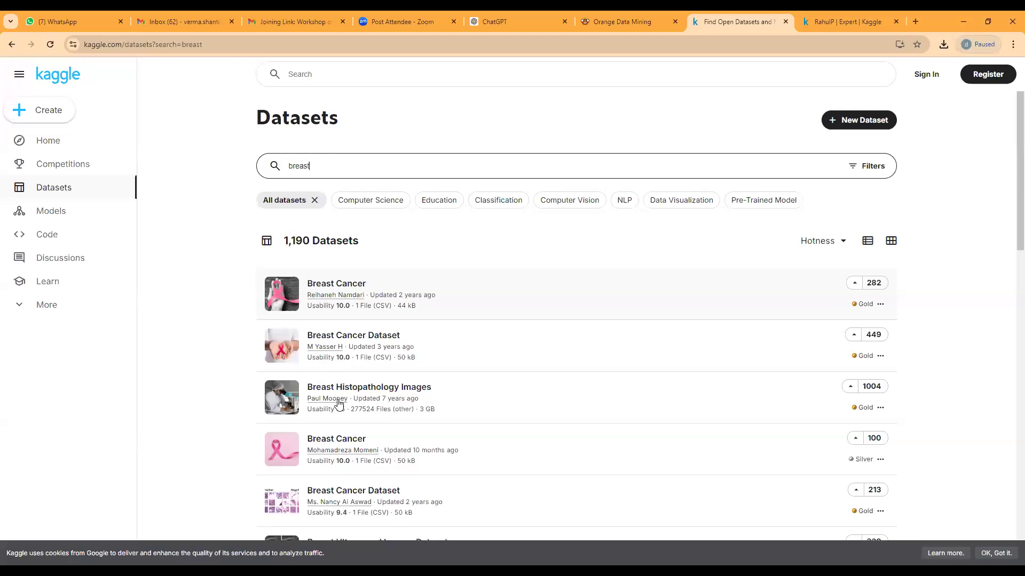
left_click(334, 283)
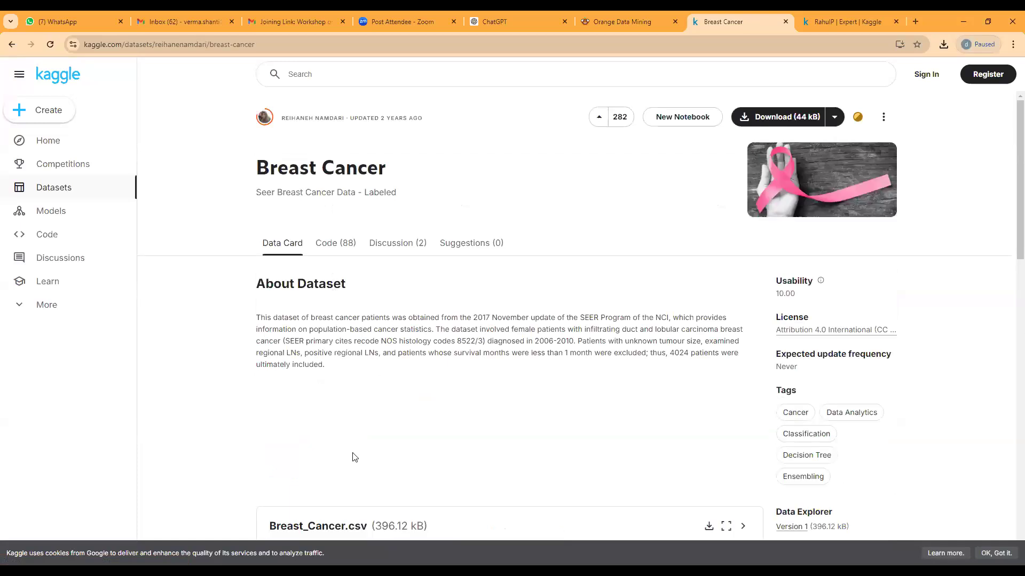
Step: Request the Breast_Cancer.csv download and sign in to Kaggle with the first listed Google account
scroll(352, 457, "down", 1)
scroll(352, 457, "down", 2)
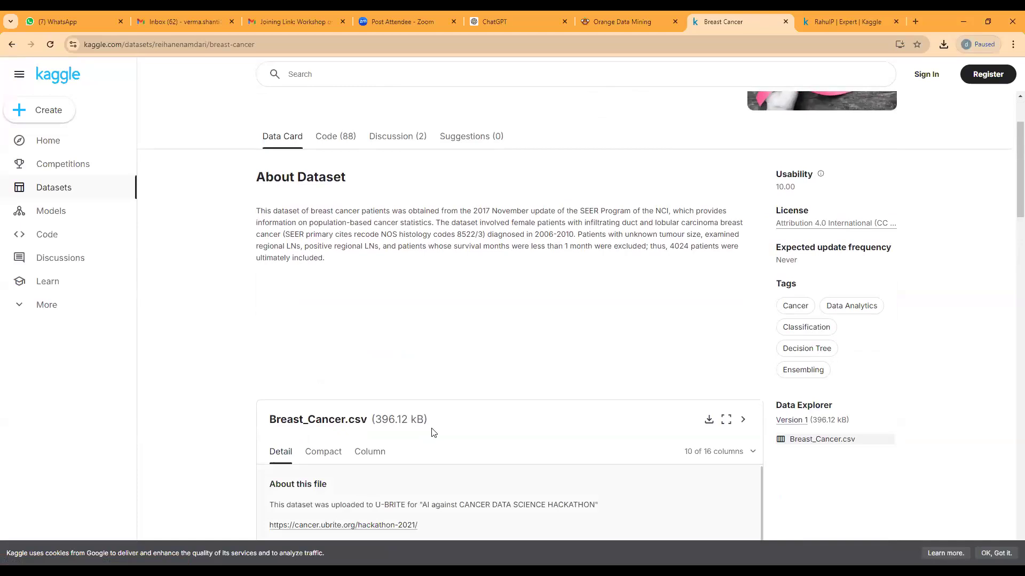
left_click(711, 421)
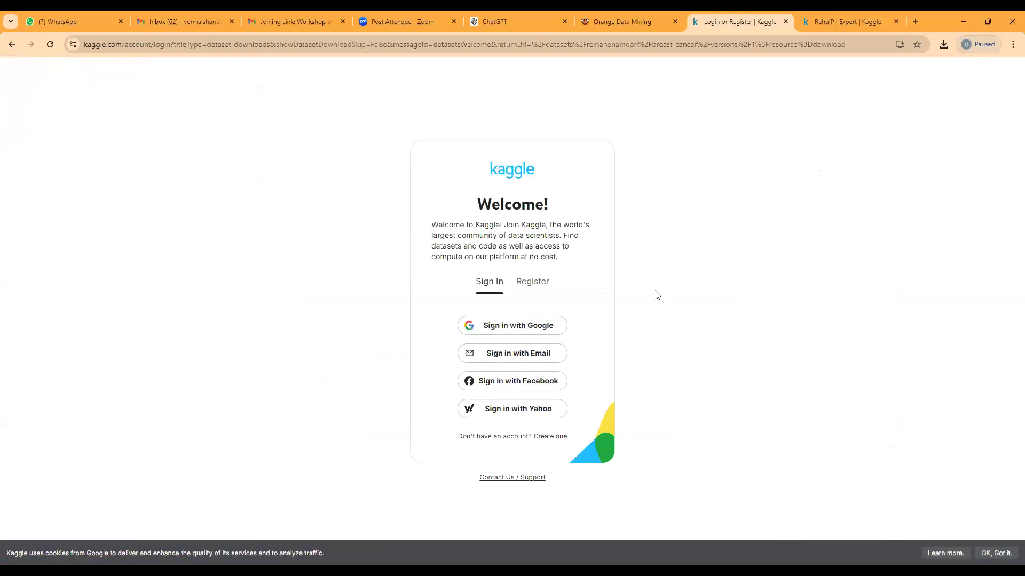
left_click(550, 332)
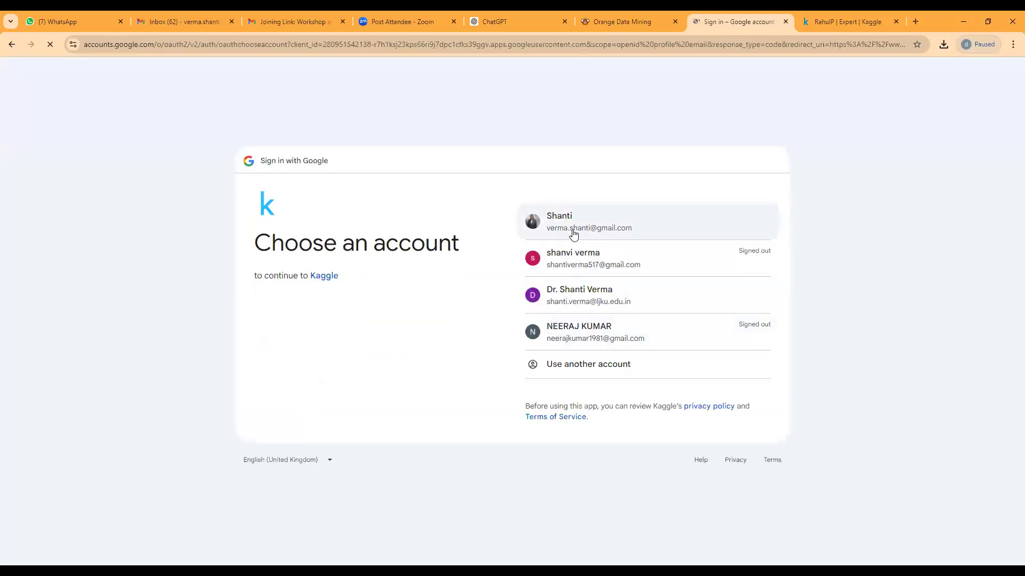
left_click(574, 290)
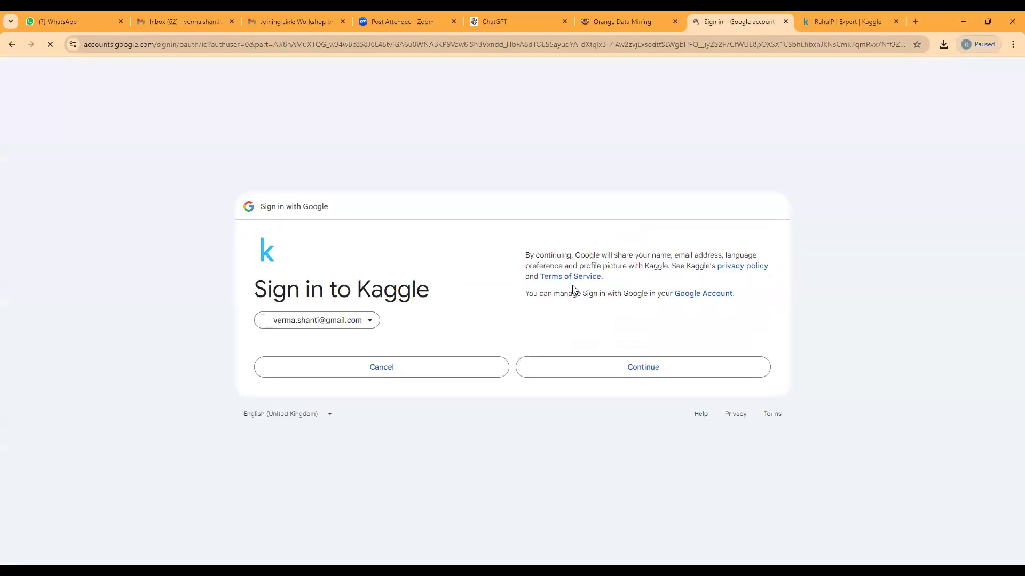
left_click(618, 373)
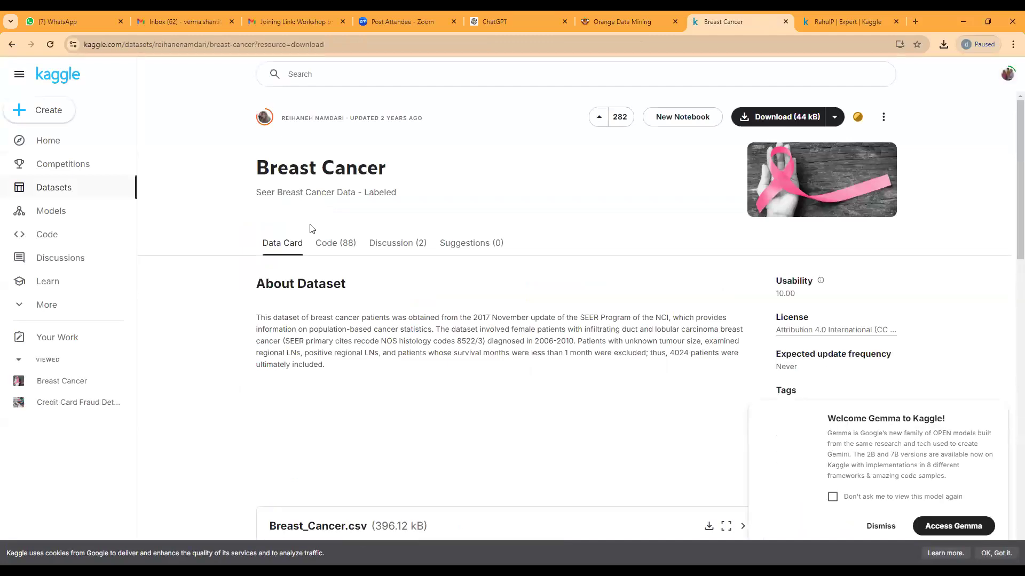
Step: Download the Breast_Cancer.csv file from the Kaggle dataset page and switch to Orange
scroll(311, 229, "down", 3)
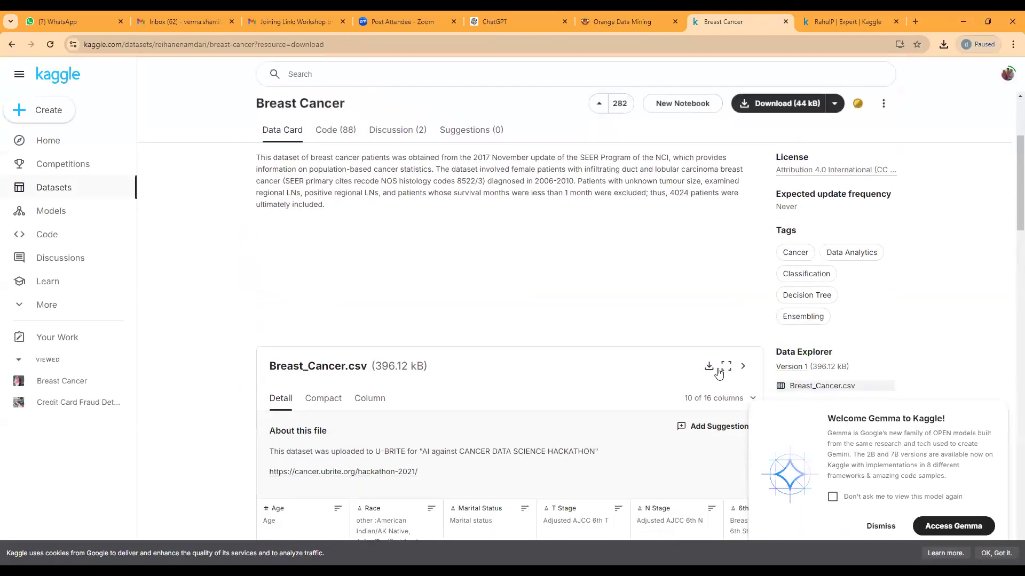
left_click(709, 367)
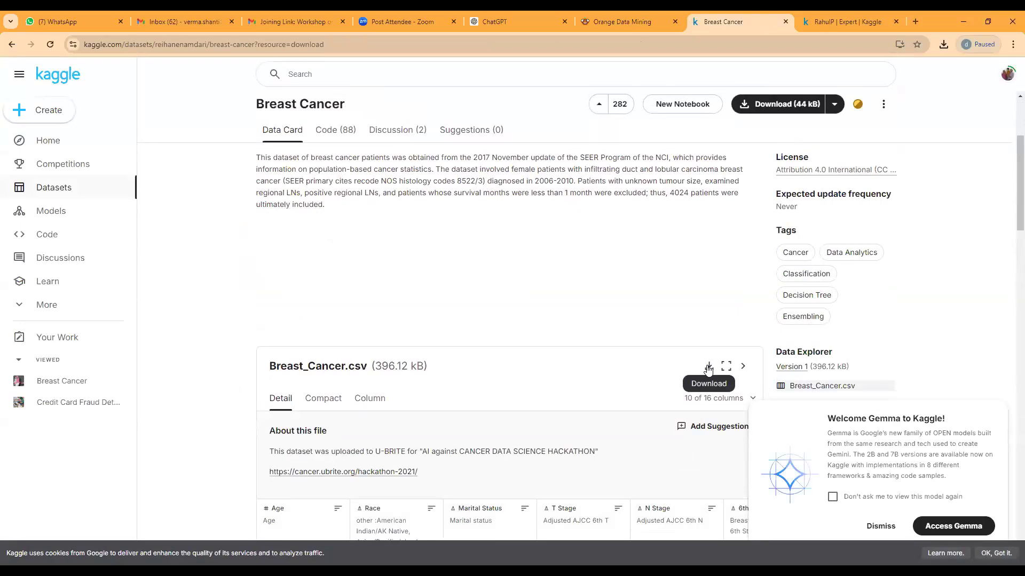
left_click(944, 48)
key("alt+Tab")
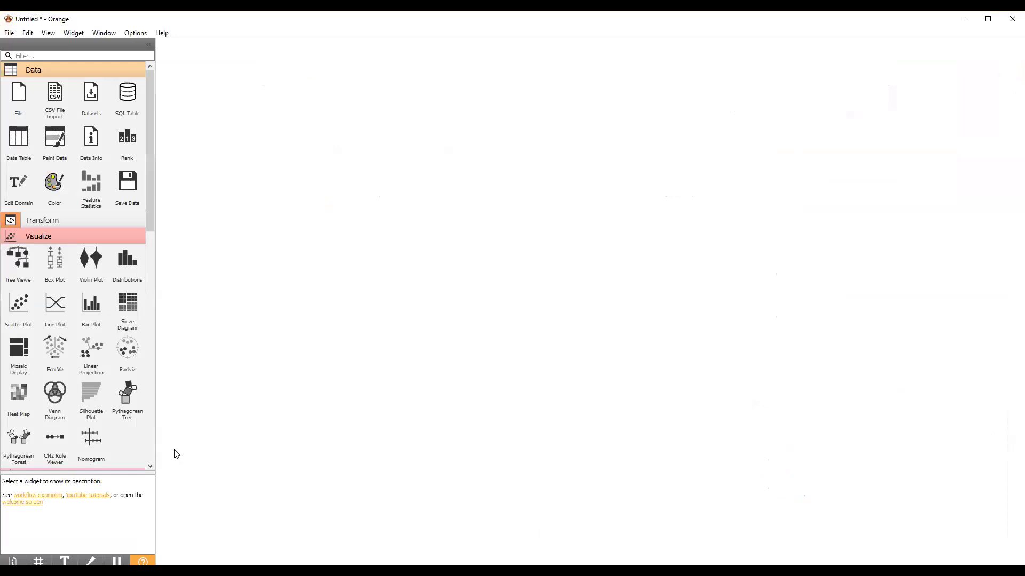
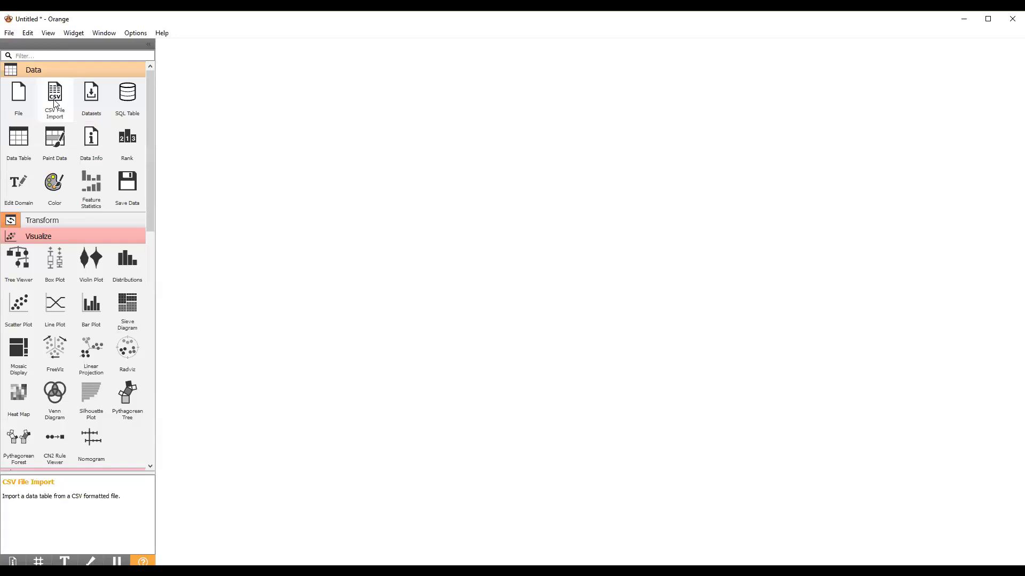
Step: Add a CSV File Import widget to the empty canvas and remove the surplus duplicate beside it
left_click(55, 96)
left_click(55, 96)
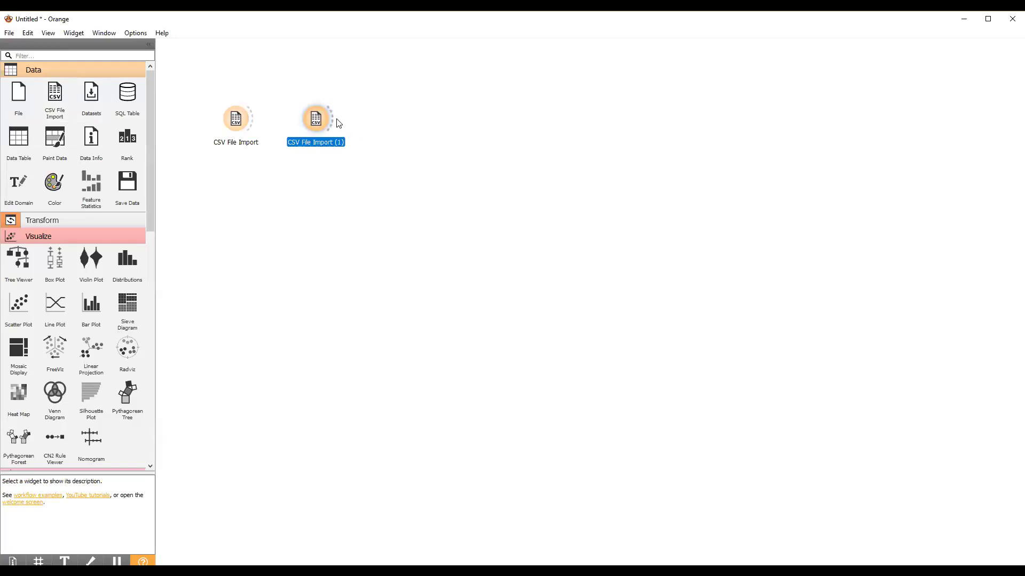
right_click(322, 120)
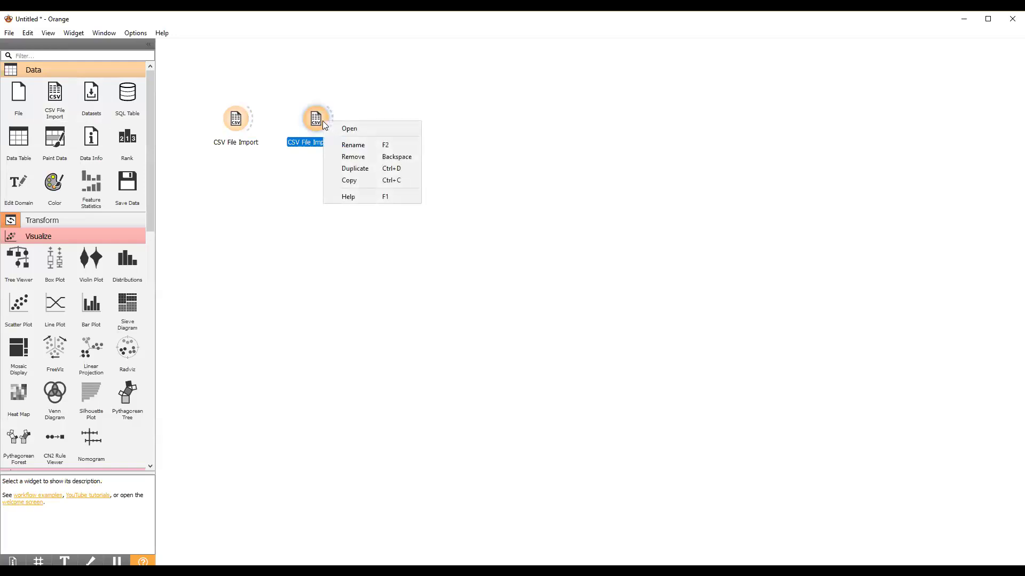
left_click(361, 161)
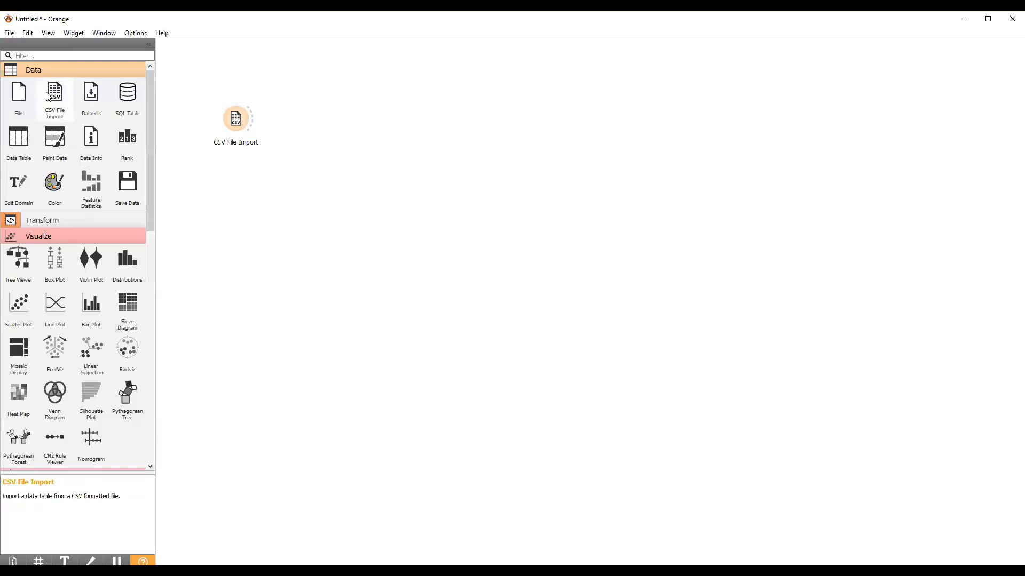
left_click(59, 110)
left_click_drag(59, 110, 246, 201)
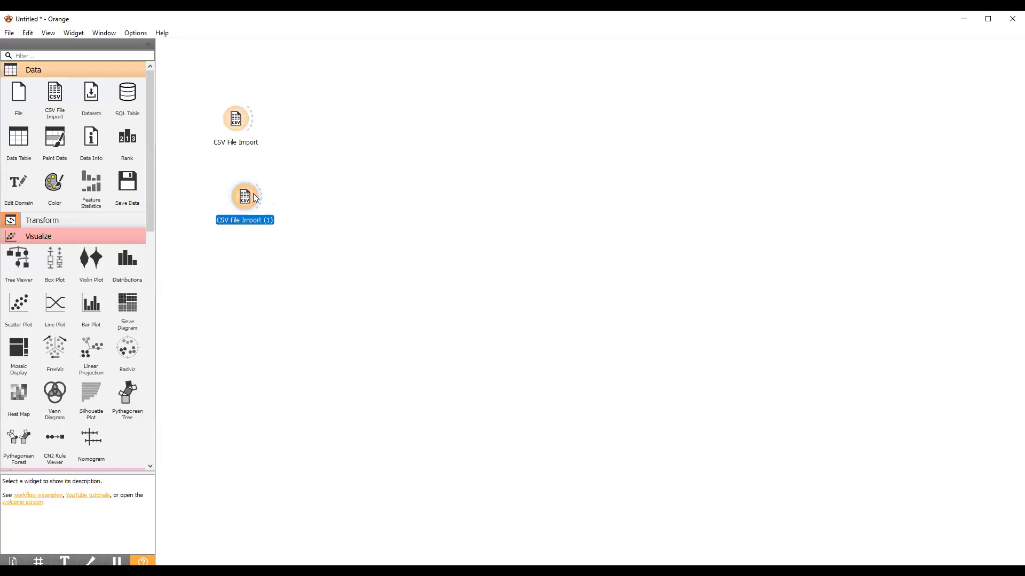
key("Delete")
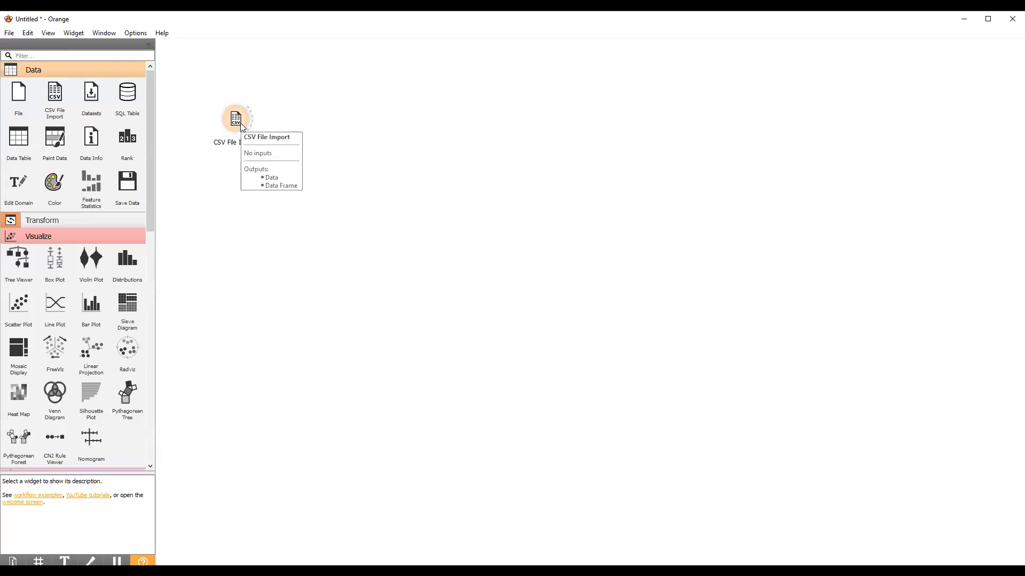
Step: Load Breast_Cancer from the Downloads folder into the CSV File Import widget, accepting the default import options
double_click(241, 126)
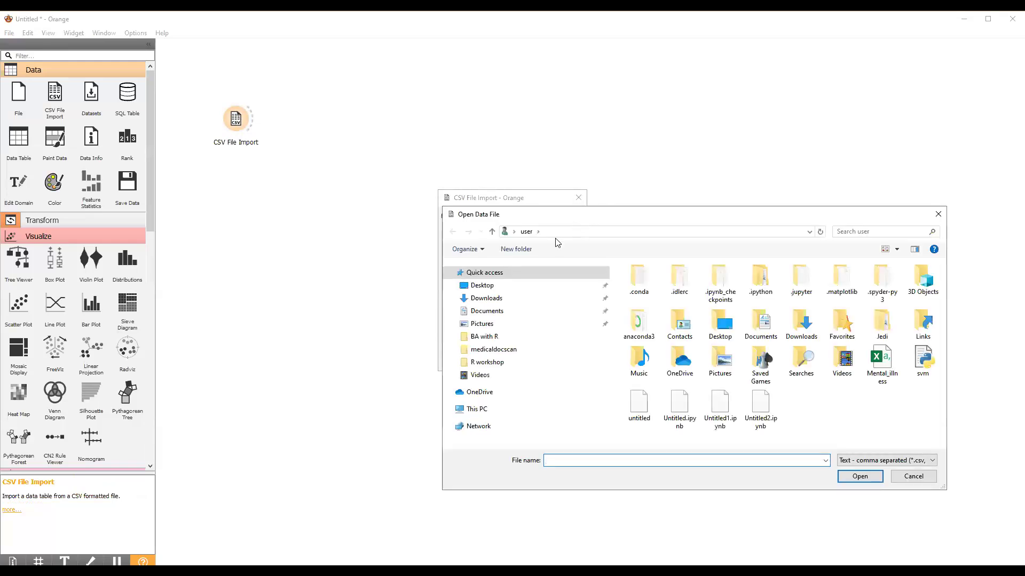
left_click(484, 301)
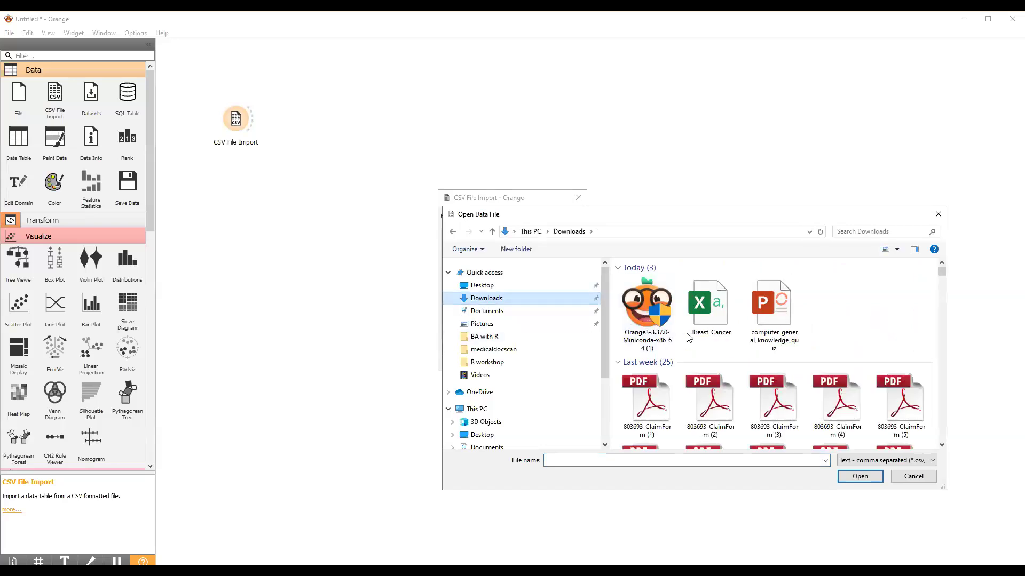
left_click(702, 328)
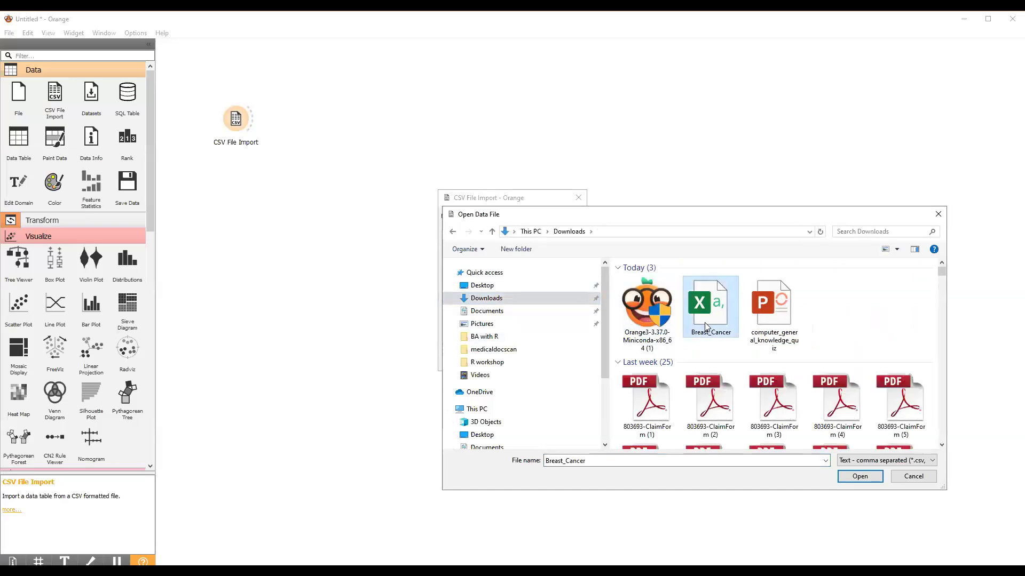
left_click(870, 479)
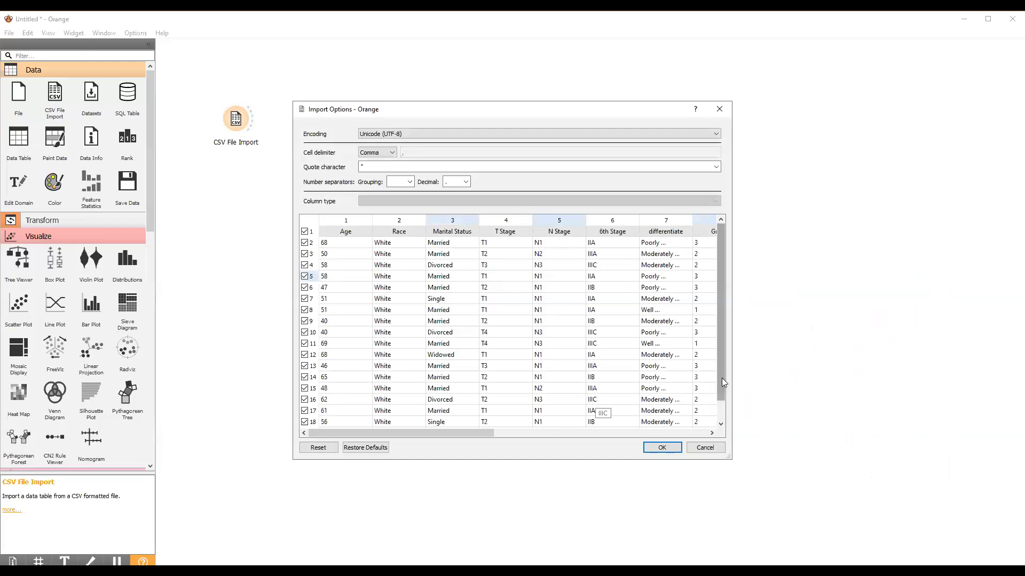
left_click_drag(481, 431, 436, 435)
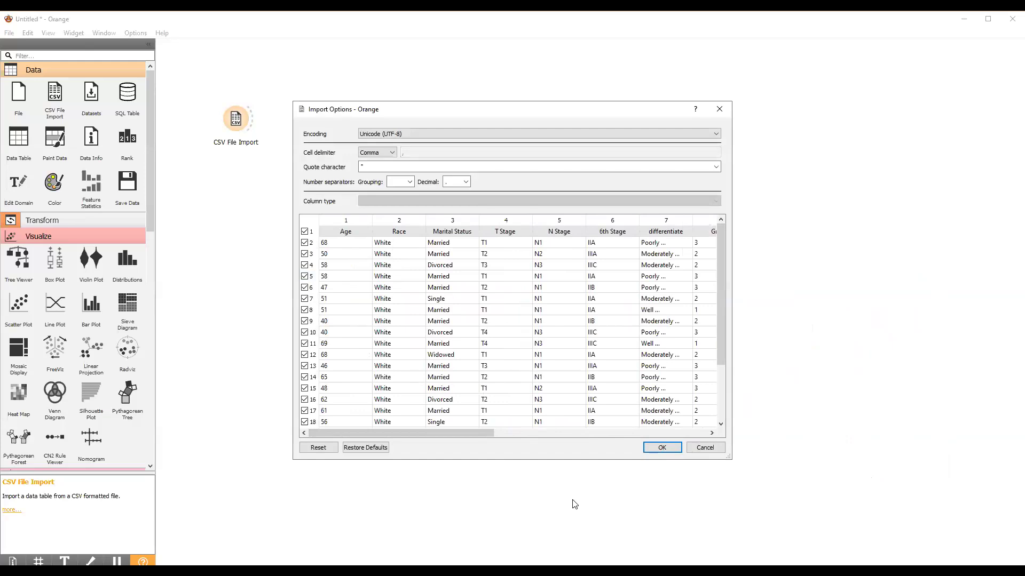
left_click(574, 504)
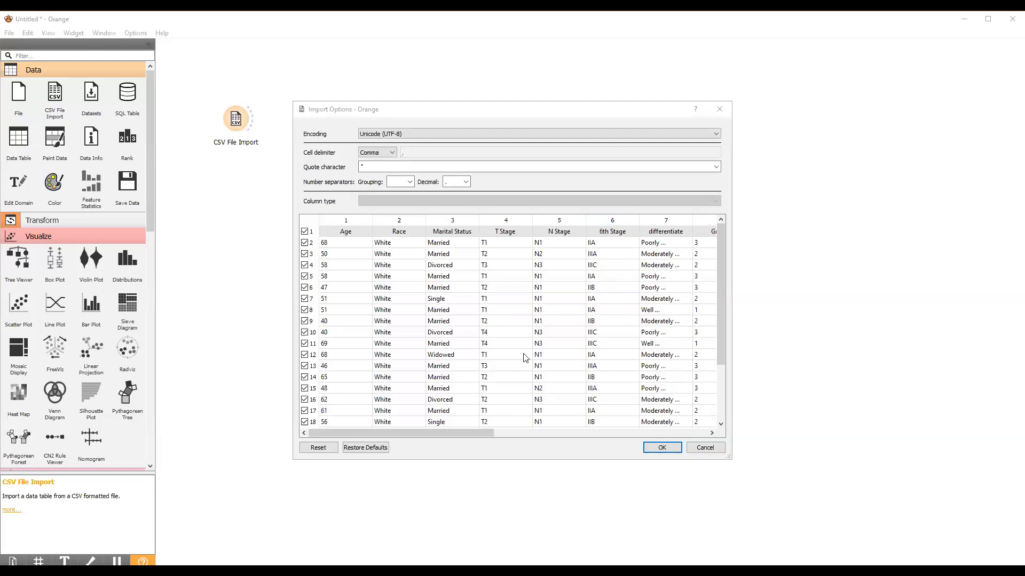
left_click(666, 445)
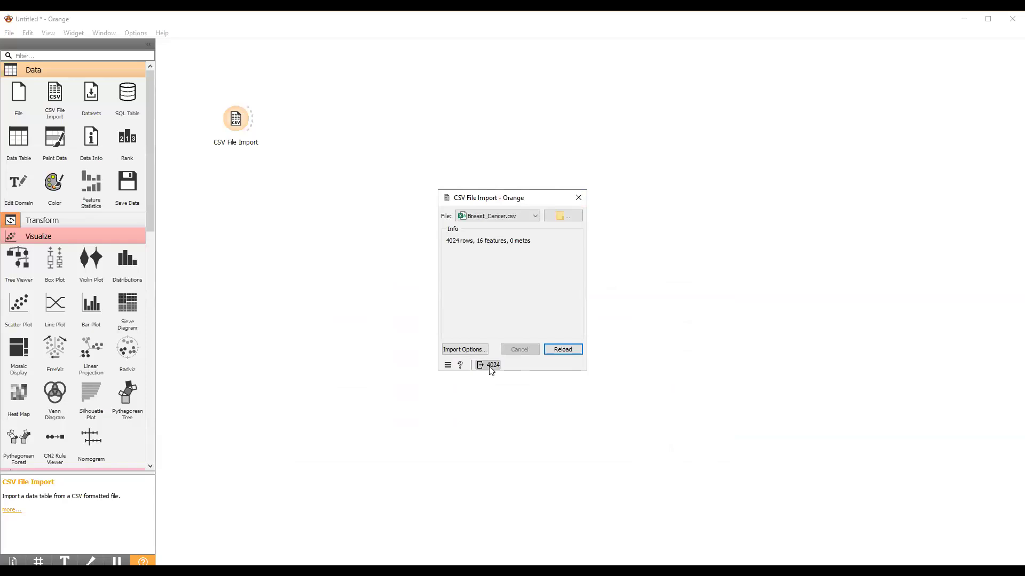
Step: Review the row, feature and variable-type summary of the imported file in the CSV File Import widget and close it
mouse_move(488, 368)
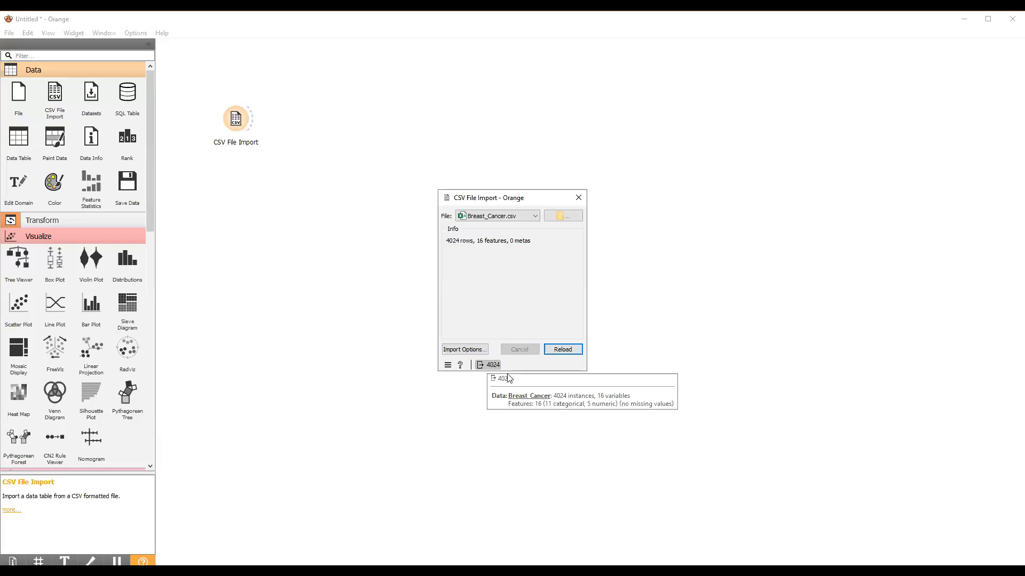
left_click(577, 202)
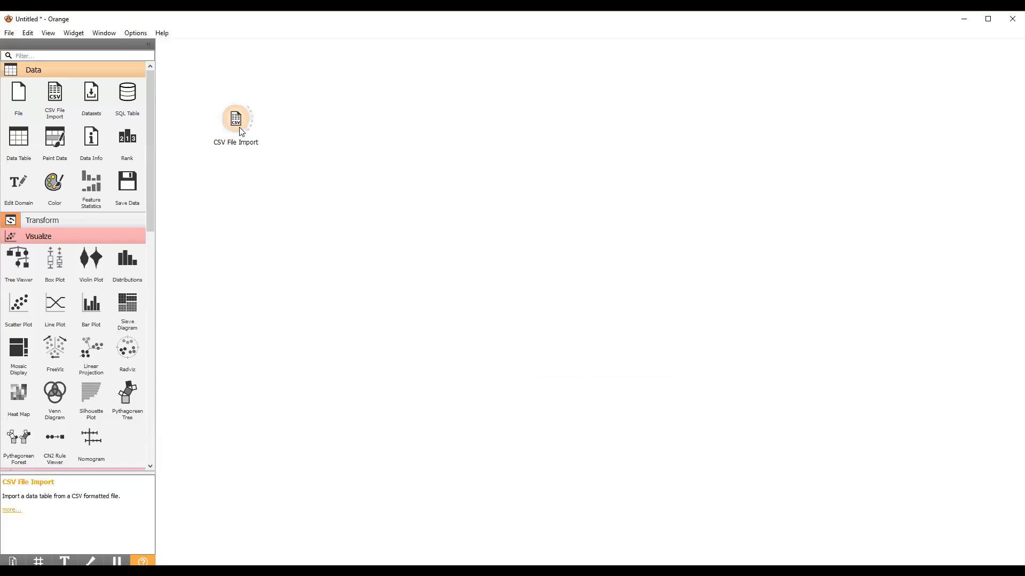
double_click(240, 131)
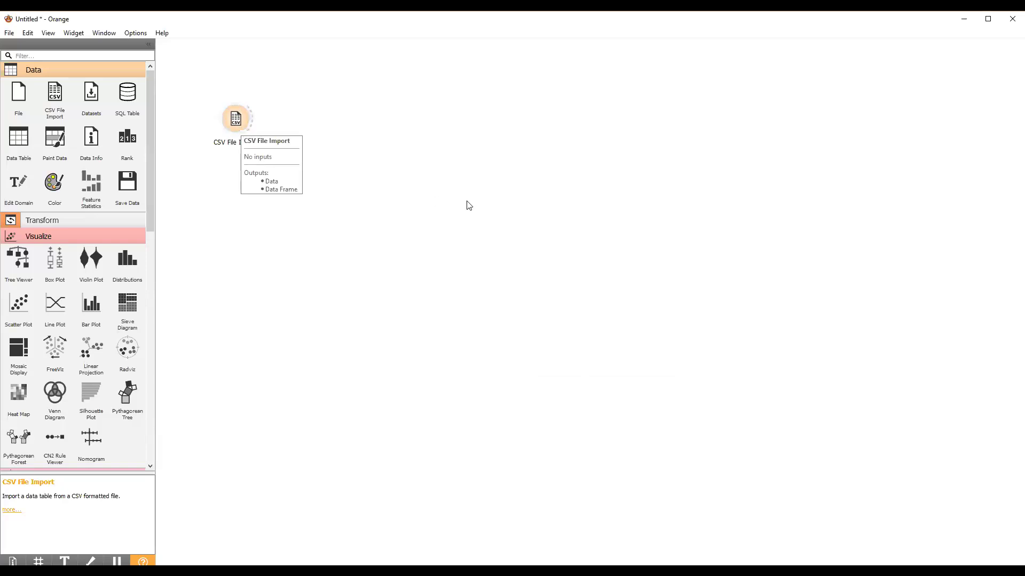
left_click(578, 198)
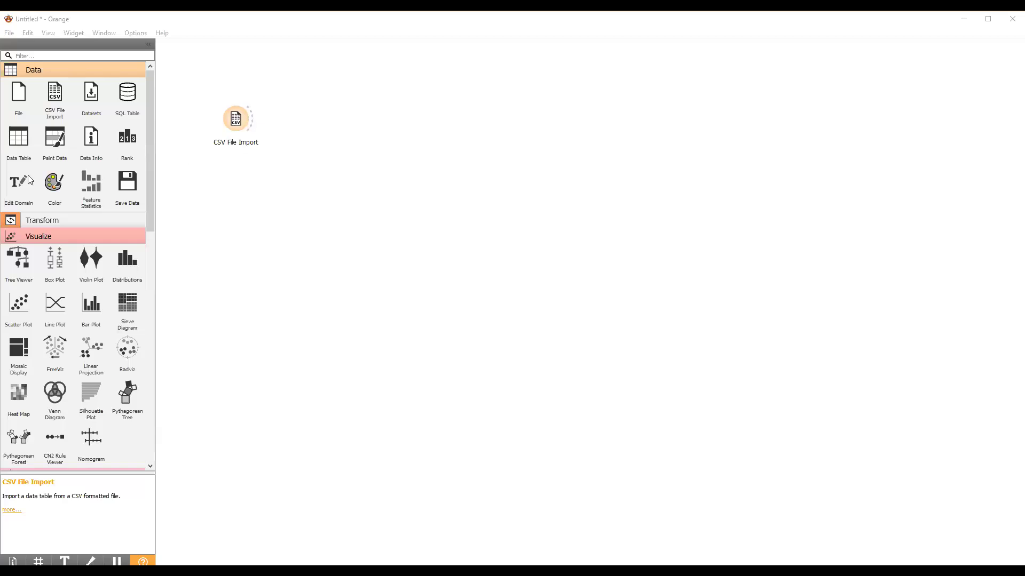
Step: Add a Data Table widget to the canvas and link the CSV File Import output to its input
left_click(18, 140)
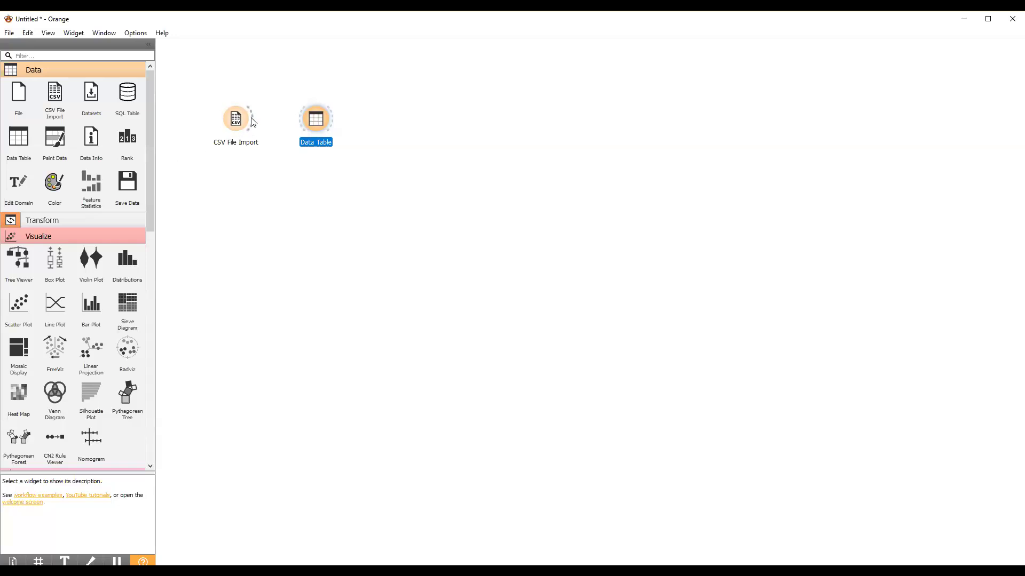
left_click_drag(254, 123, 299, 120)
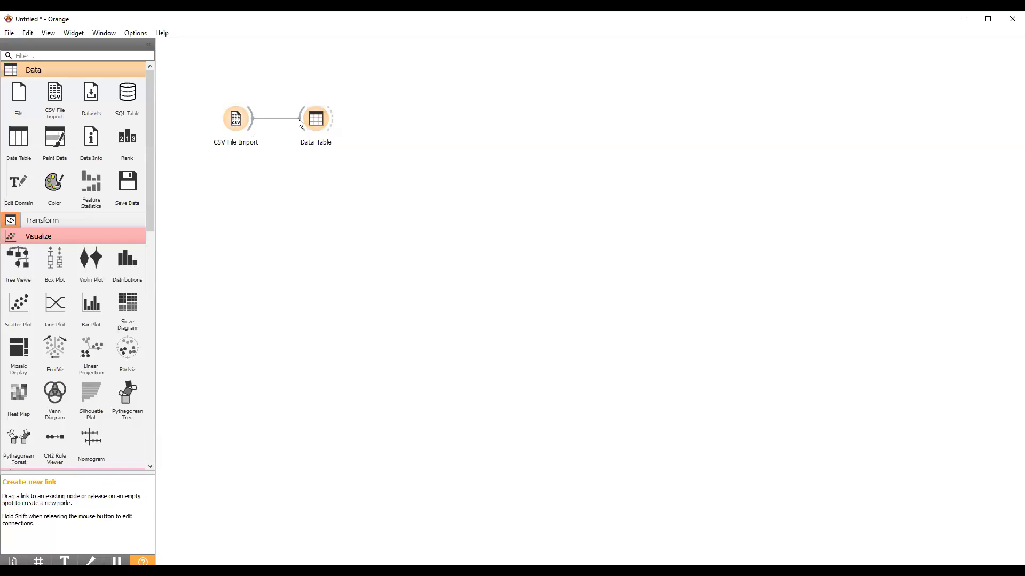
left_click_drag(299, 123, 299, 123)
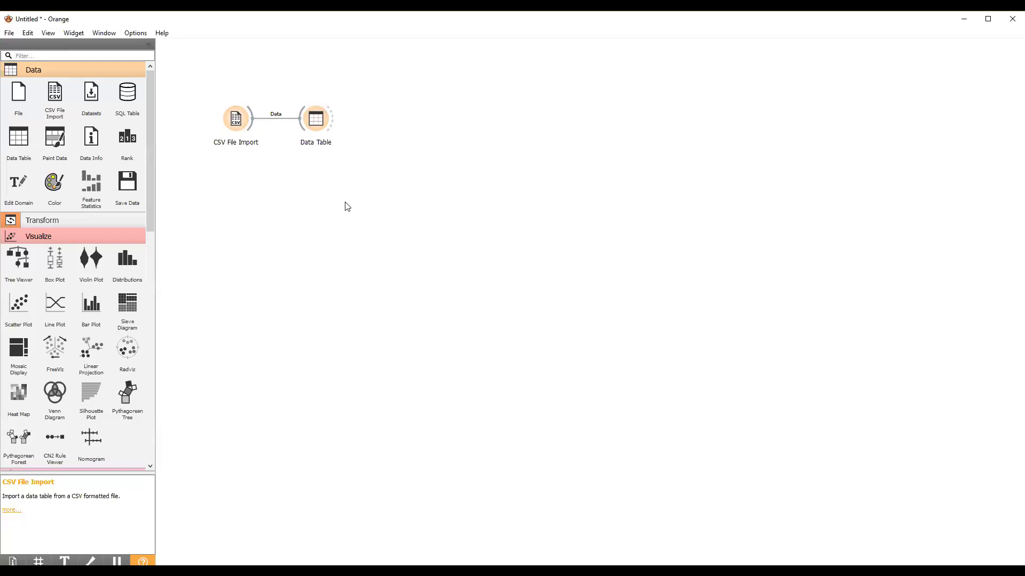
Step: Inspect the imported breast cancer records in the Data Table widget and return to the canvas
double_click(317, 124)
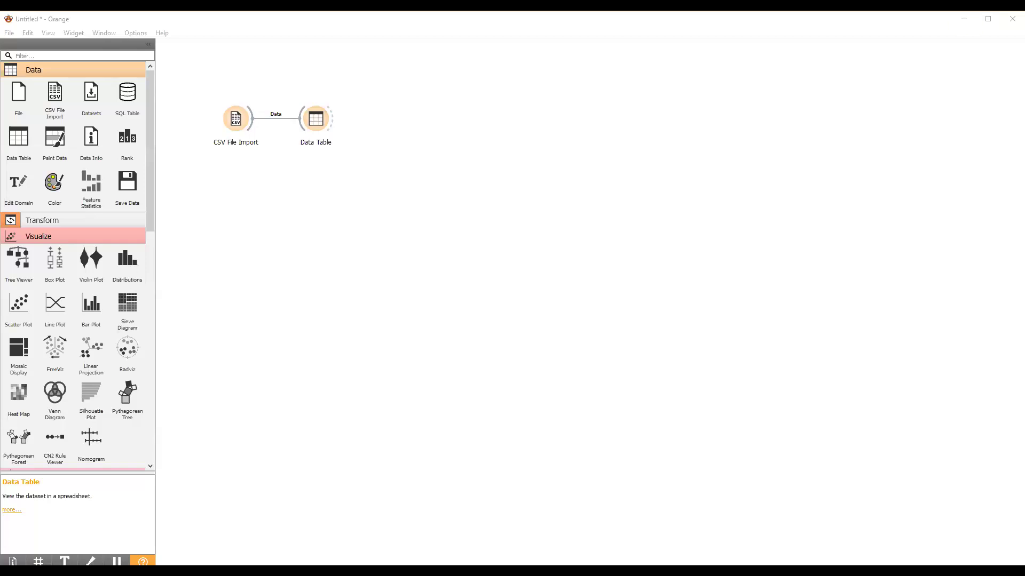
left_click(821, 222)
double_click(325, 128)
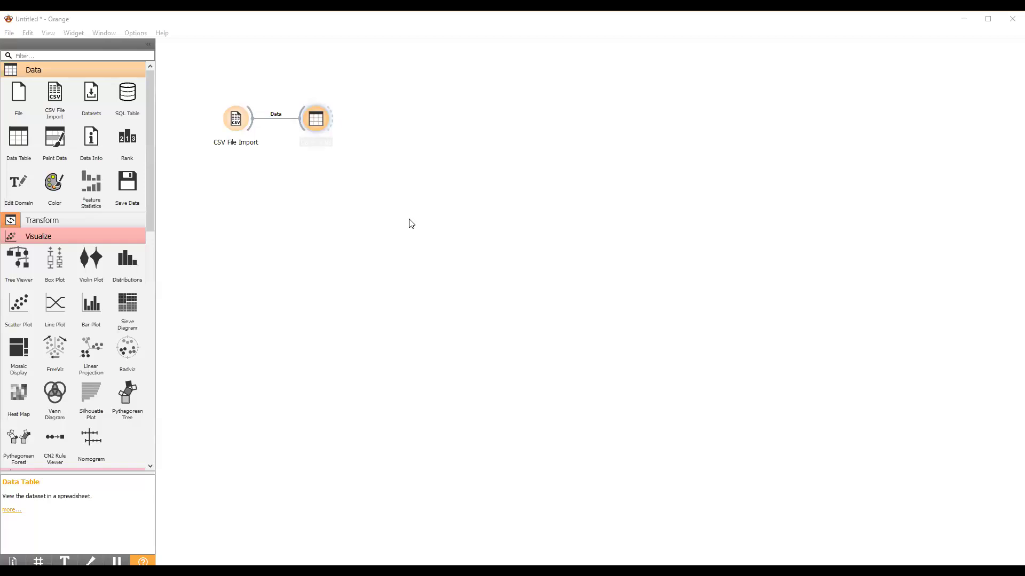
left_click(374, 215)
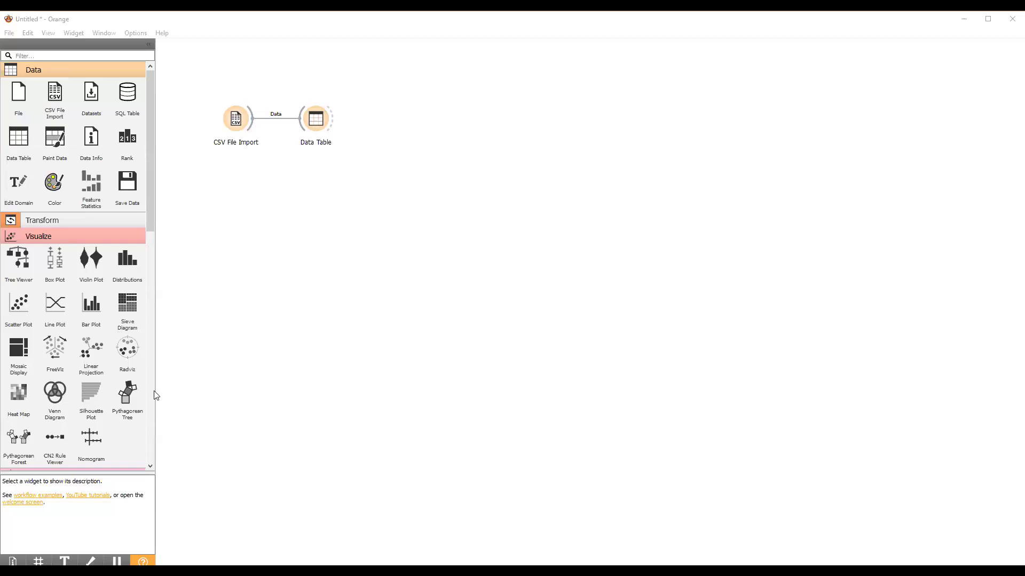
Step: Delete the link between CSV File Import and Data Table and reconnect the two widgets
left_click(265, 122)
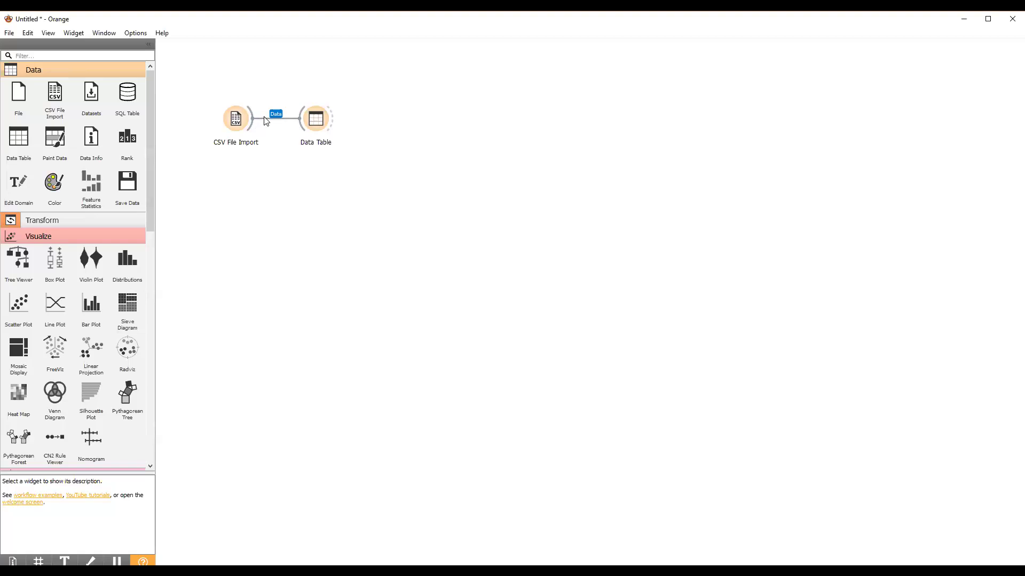
key("Delete")
left_click_drag(253, 119, 301, 126)
Step: Add a Feature Statistics widget to the canvas and link the Data Table output to it
left_click(97, 197)
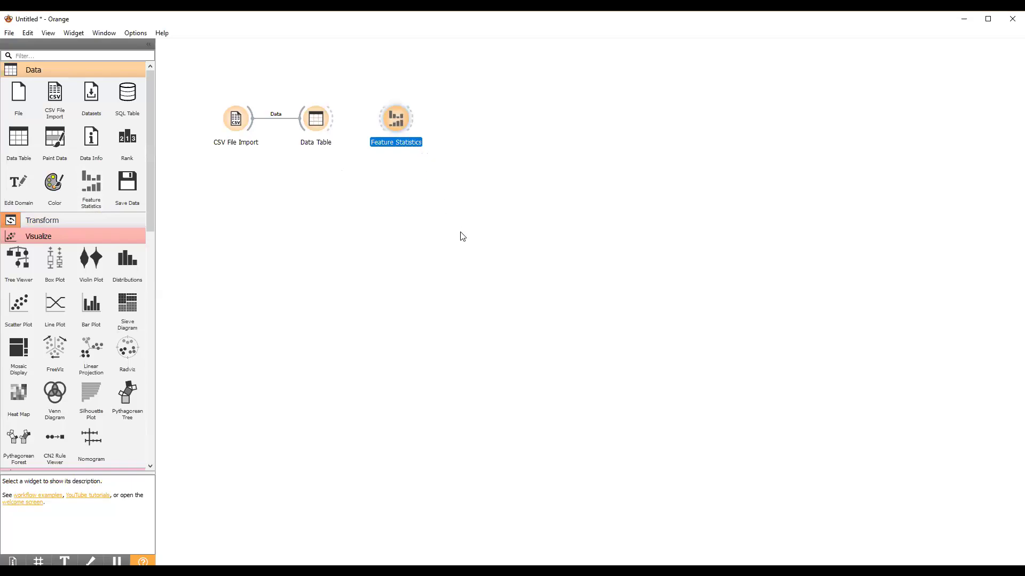
left_click(467, 257)
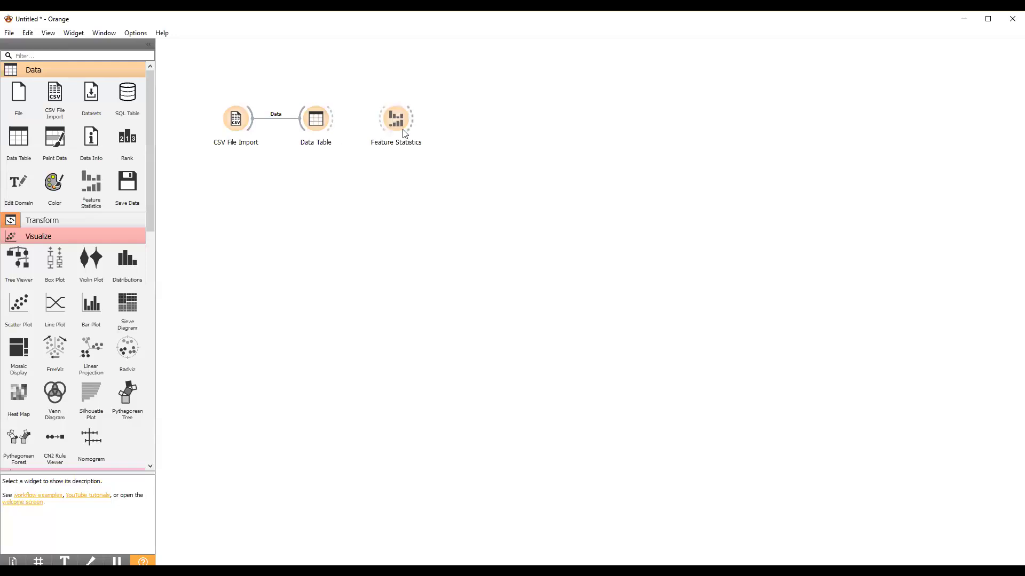
mouse_move(403, 133)
left_click_drag(334, 124, 377, 123)
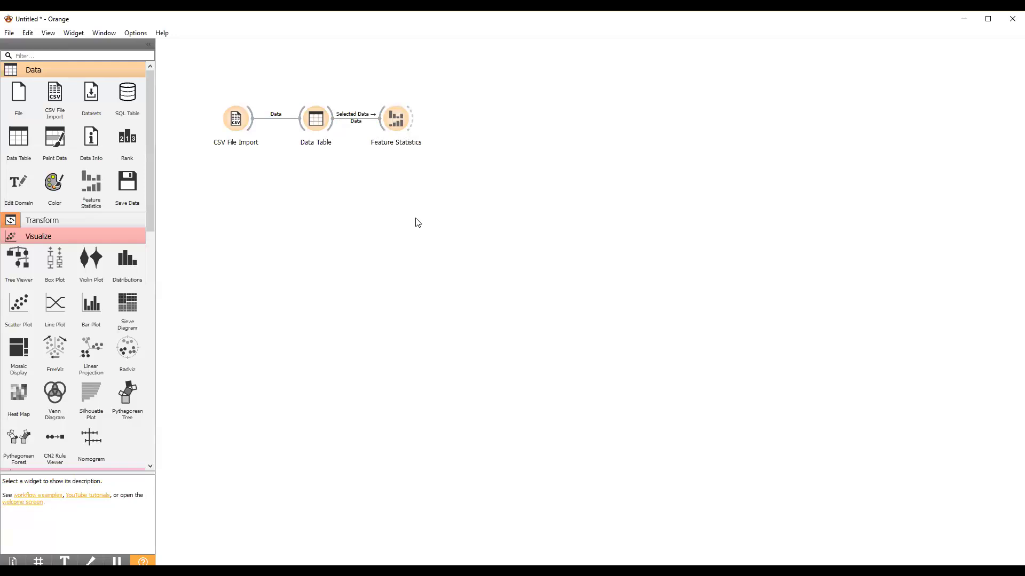
Step: Examine the distributions and summary measures in Feature Statistics, including the Race and Marital Status features
double_click(399, 118)
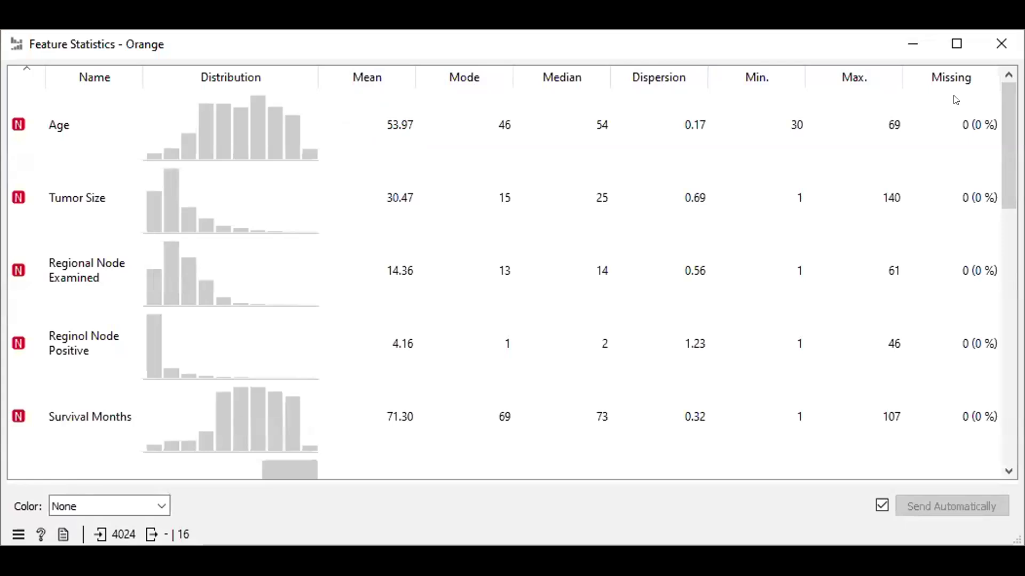
left_click_drag(1008, 180, 969, 169)
left_click_drag(999, 189, 1000, 276)
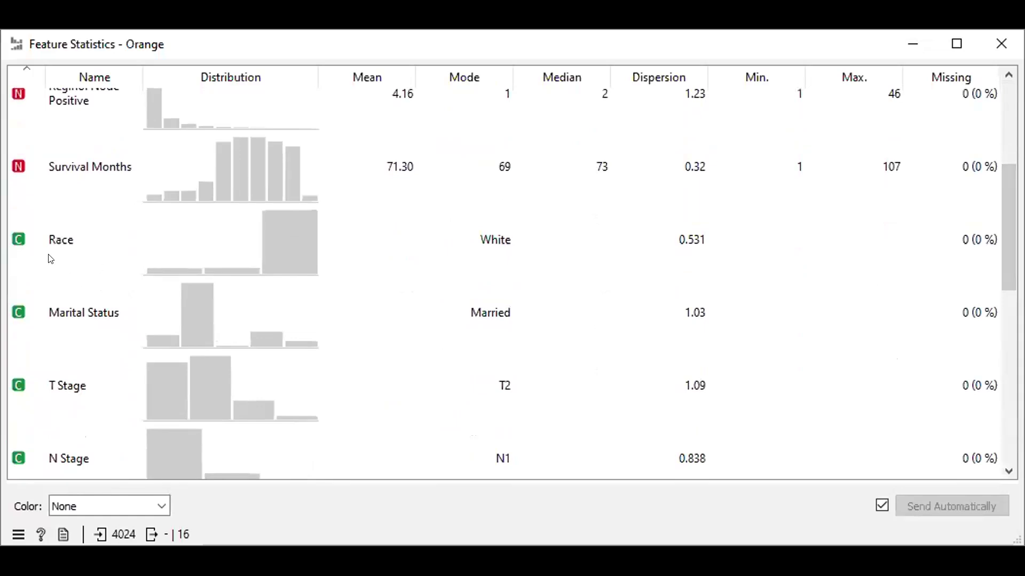
left_click(394, 228)
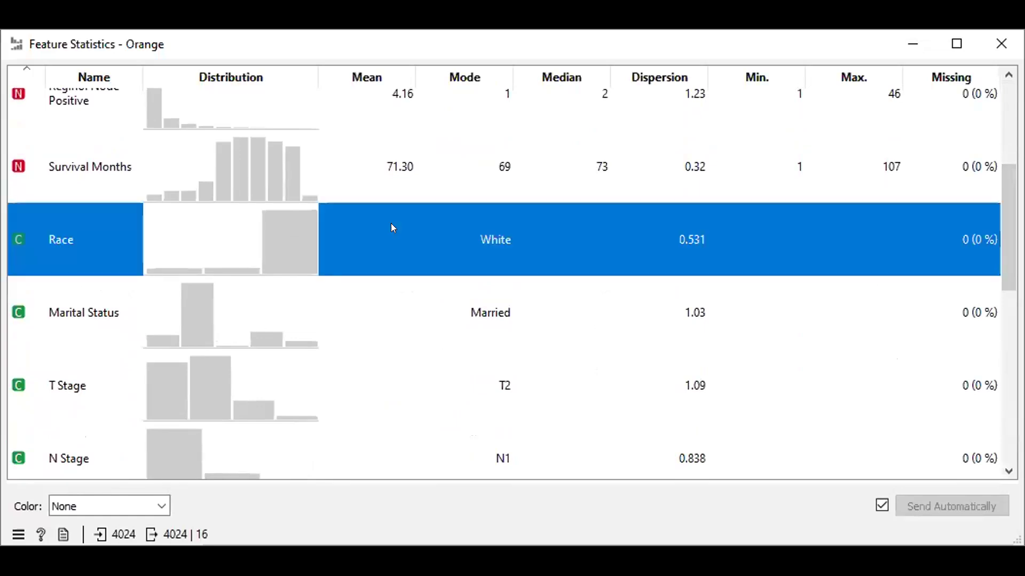
left_click(378, 331)
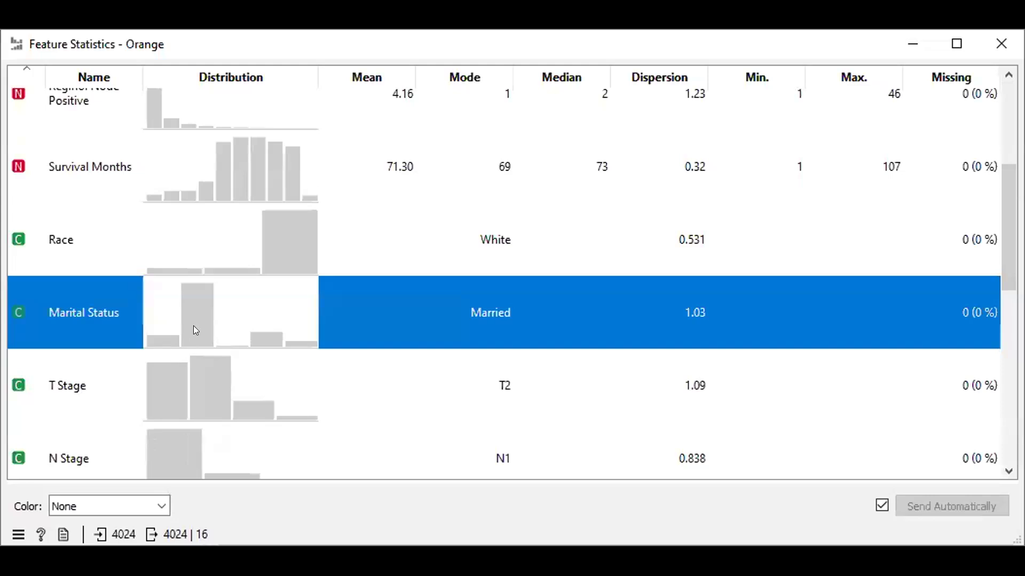
scroll(195, 328, "up", 3)
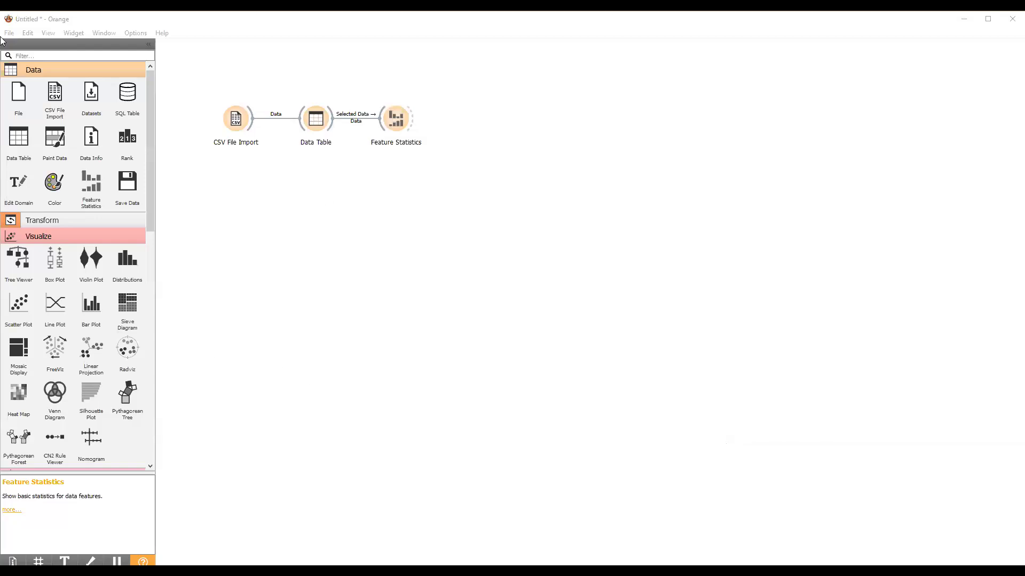
left_click(106, 238)
left_click(106, 238)
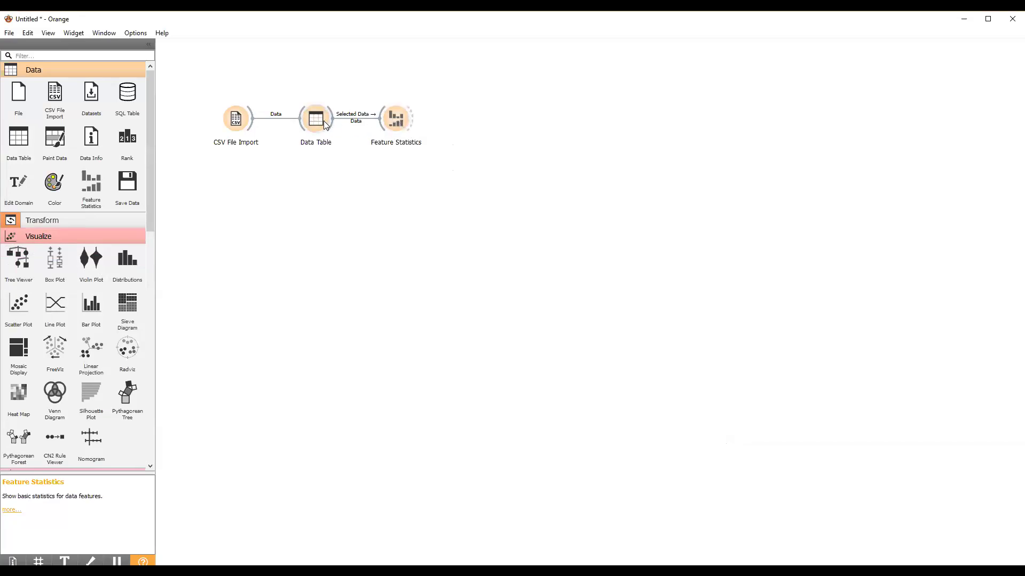
mouse_move(323, 121)
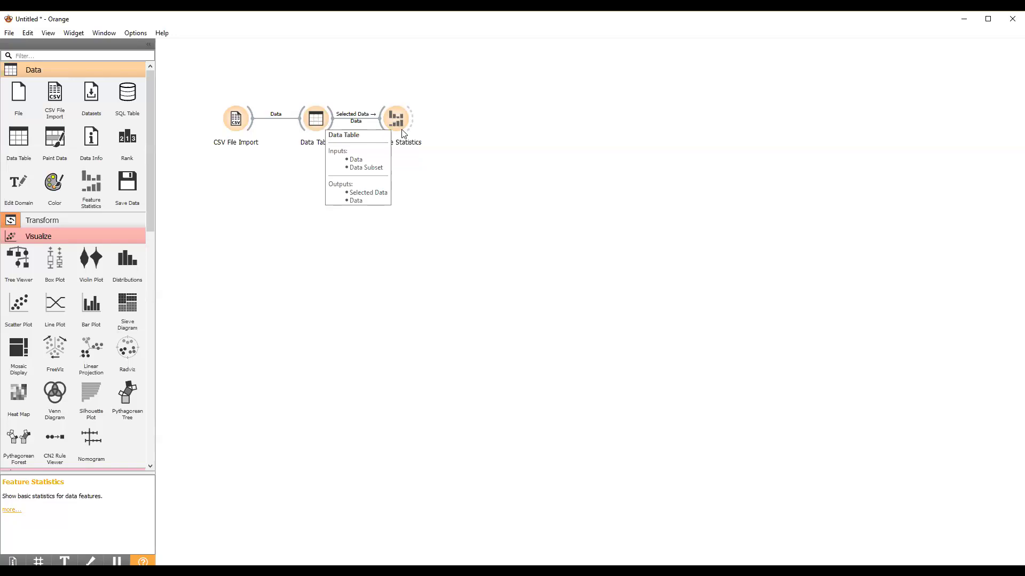
mouse_move(403, 133)
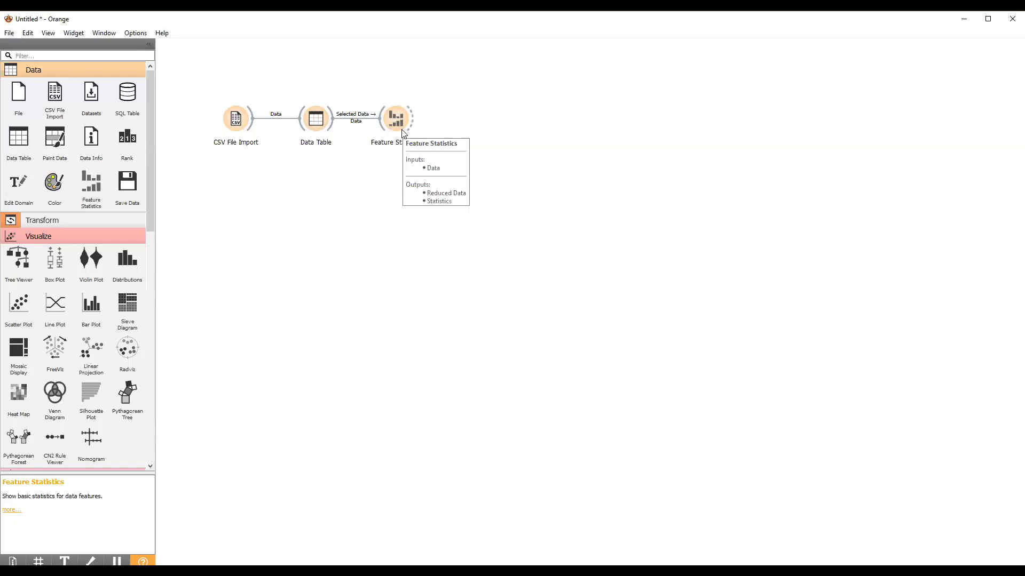
Step: Add a Data Sampler widget below Feature Statistics and link the first Data Table's output to it
right_click(361, 183)
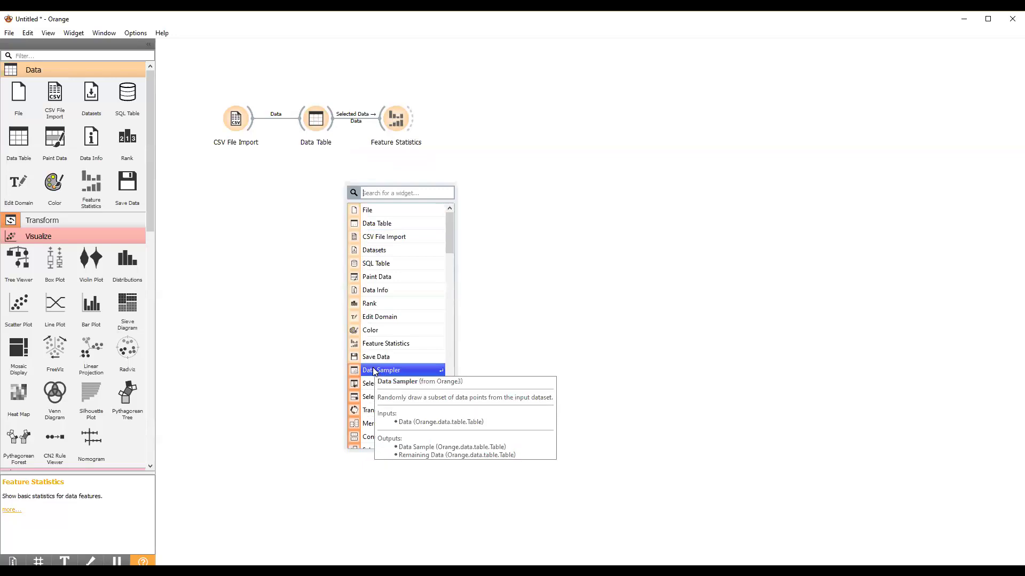
left_click(375, 372)
left_click_drag(359, 182, 420, 208)
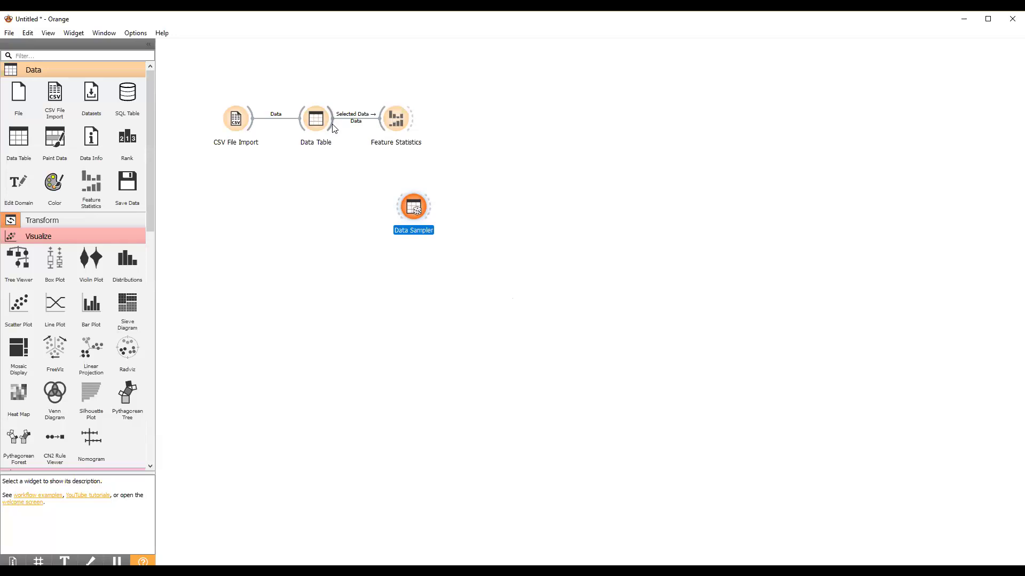
left_click_drag(327, 117, 396, 206)
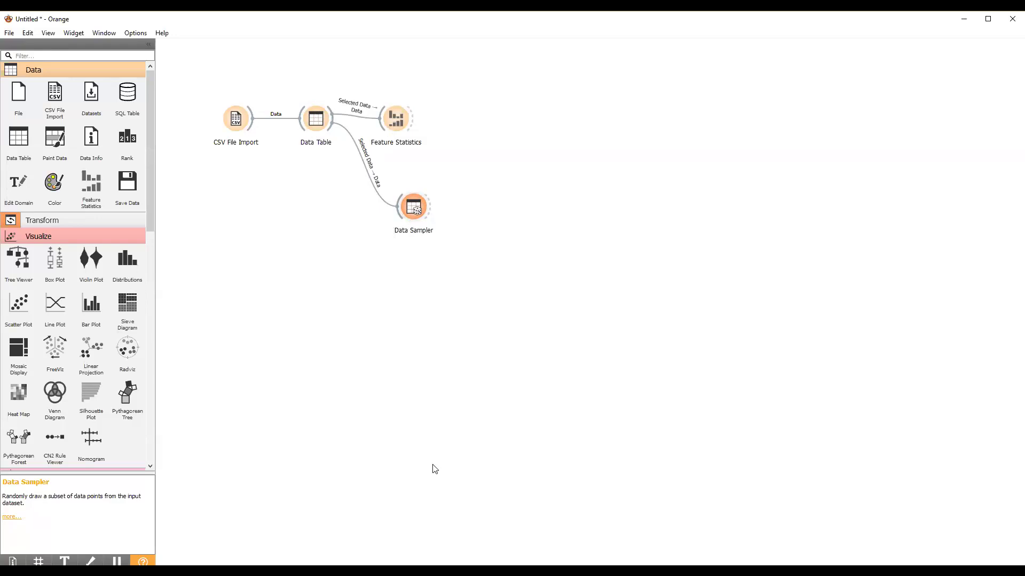
Step: Review the sampling type settings in the Data Sampler and return to the canvas
double_click(413, 211)
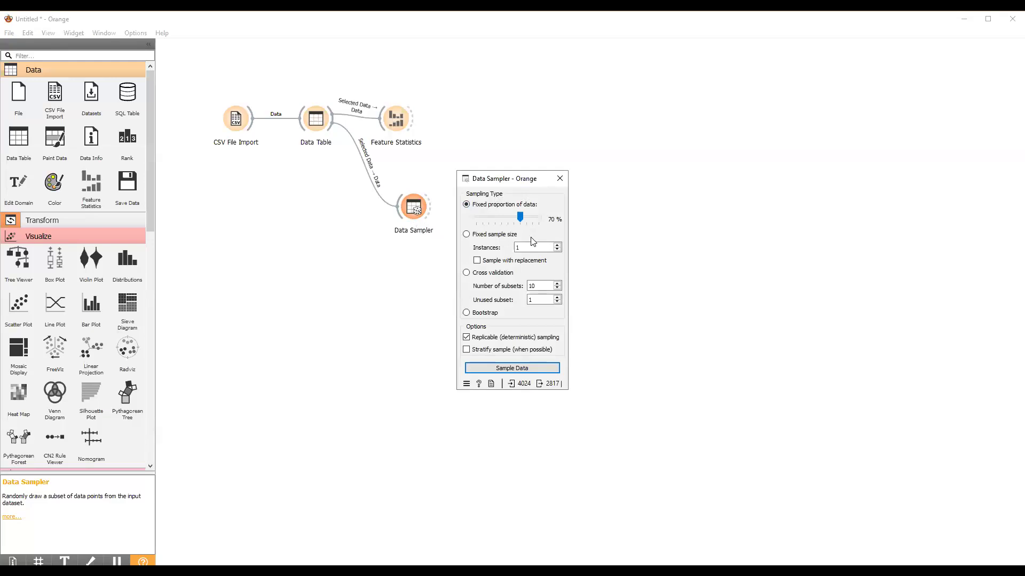
left_click(559, 181)
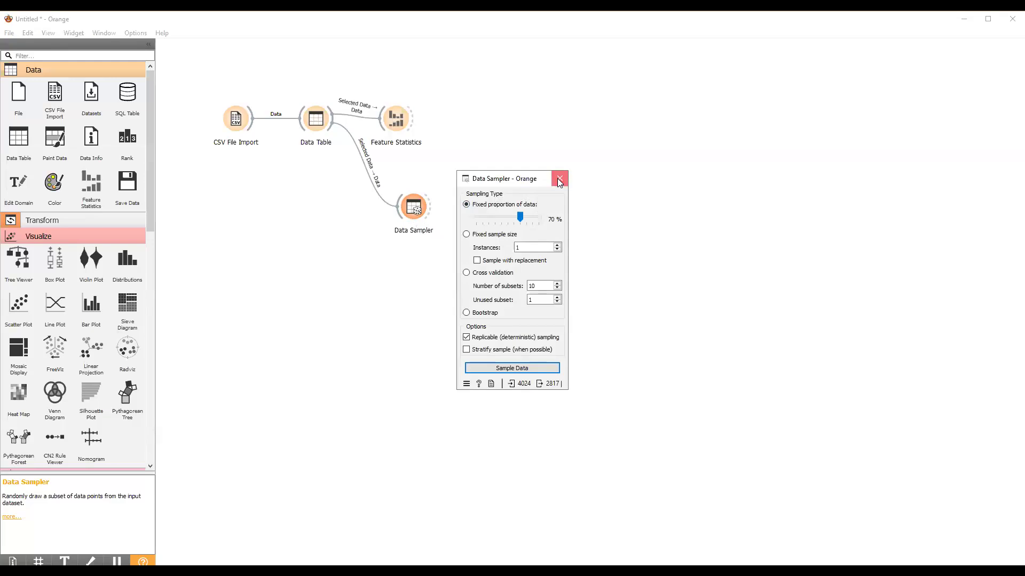
right_click(512, 155)
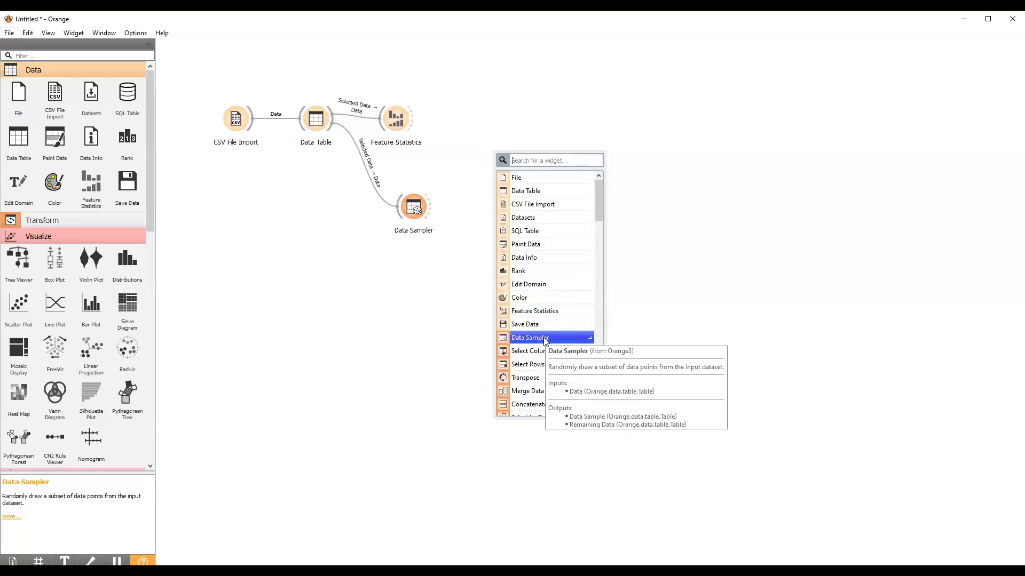
left_click(459, 231)
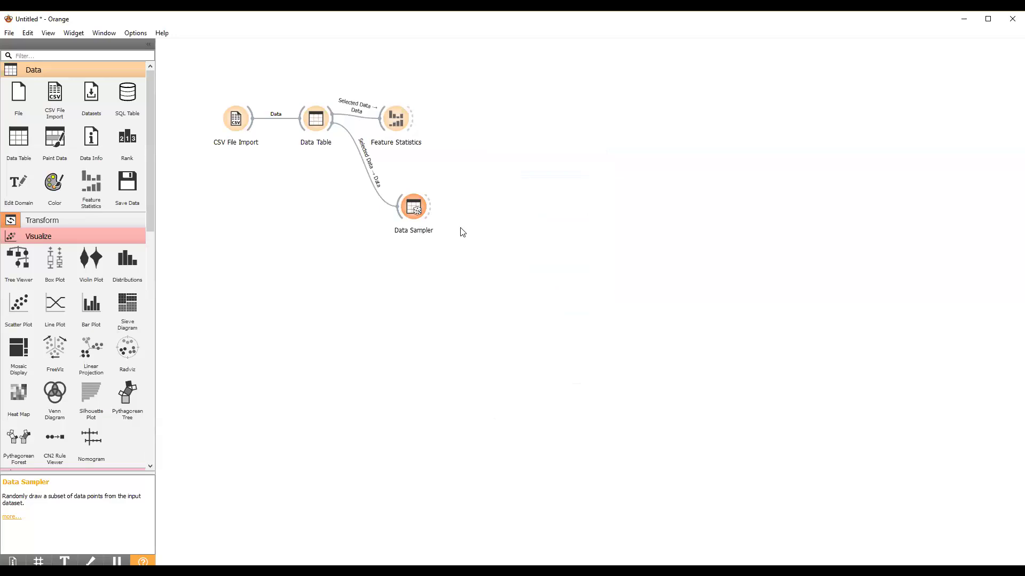
Step: Set the Data Sampler's fixed proportion of data to 63%, sample the data and check the output summary
double_click(417, 211)
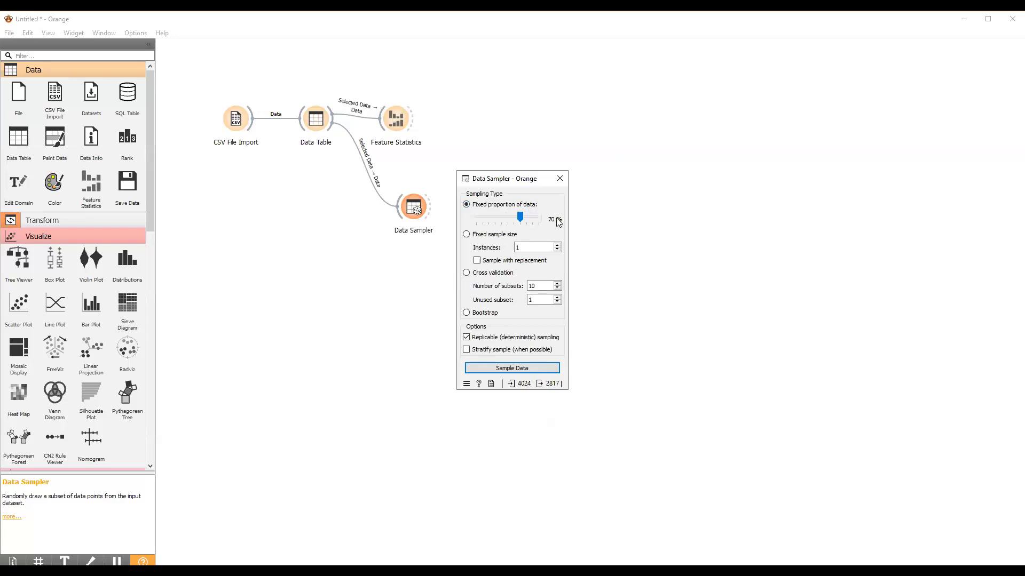
mouse_move(523, 219)
left_mouse_down()
mouse_move(498, 215)
mouse_move(513, 216)
left_mouse_up()
mouse_move(560, 387)
mouse_move(521, 388)
left_click_drag(528, 217, 530, 217)
left_click_drag(516, 220, 515, 219)
left_click_drag(515, 218, 516, 218)
left_click(528, 369)
mouse_move(540, 391)
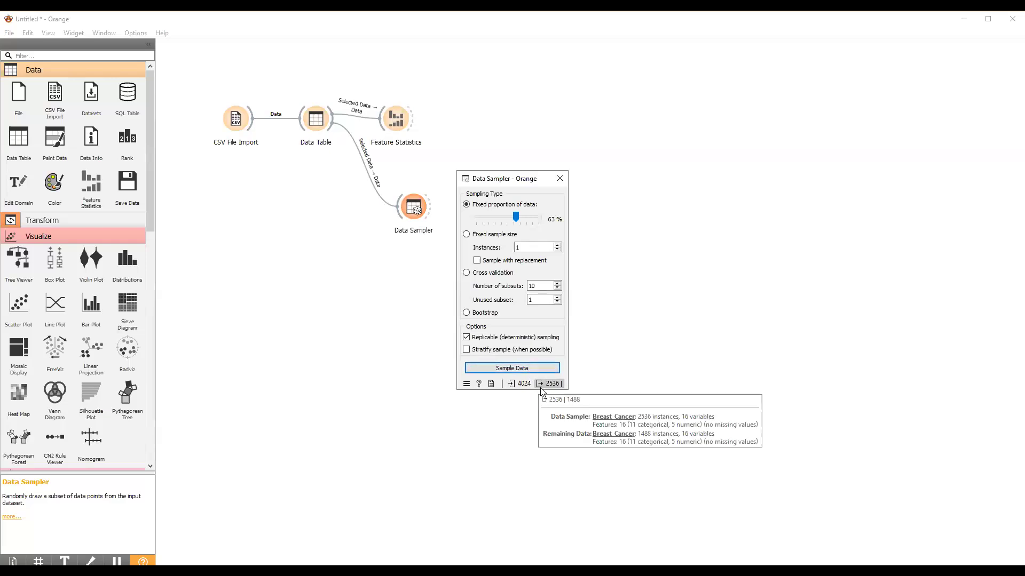
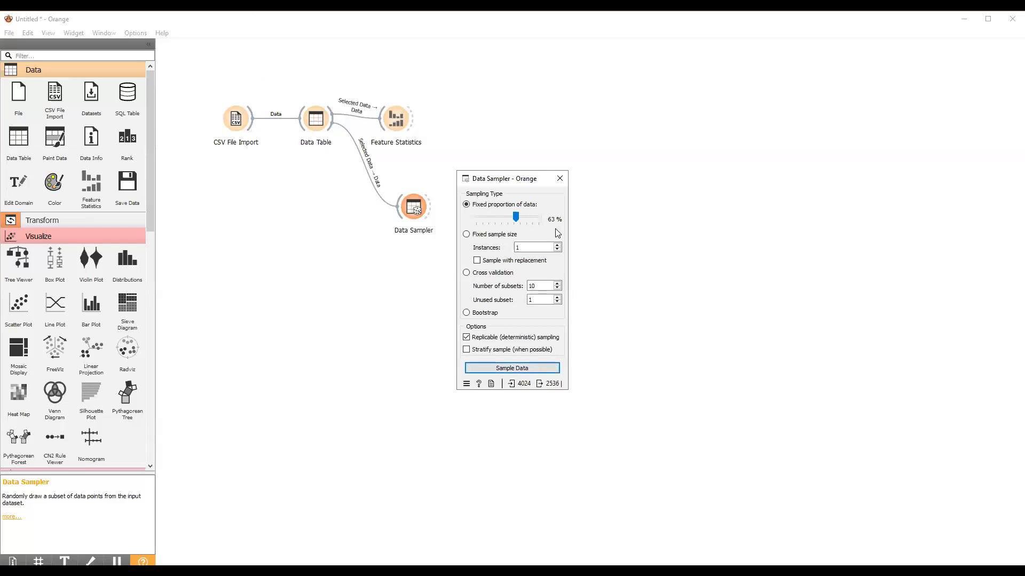
Step: Set the fixed proportion of data to 84%, resample the data and close the Data Sampler
left_click(518, 216)
left_click_drag(529, 216, 528, 216)
left_click(552, 371)
mouse_move(554, 387)
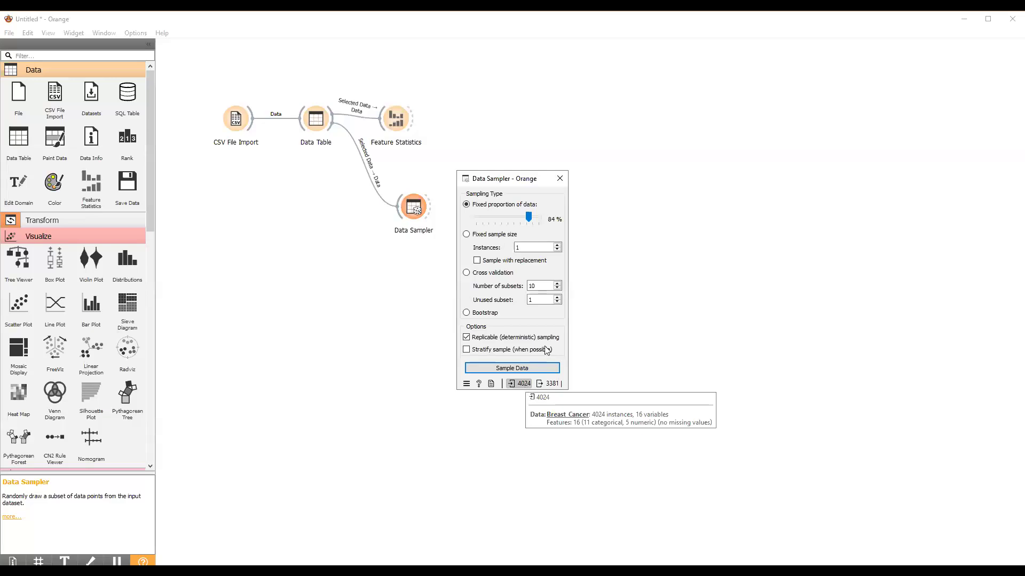
left_click(560, 181)
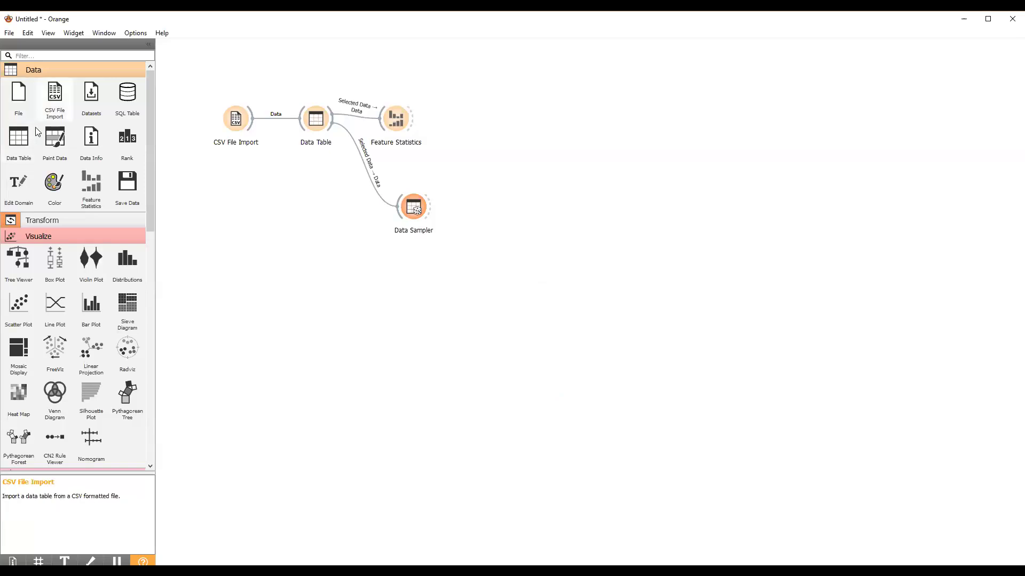
Step: Add a second Data Table, link the Data Sampler's output to it and open it to view the sample
left_click(19, 152)
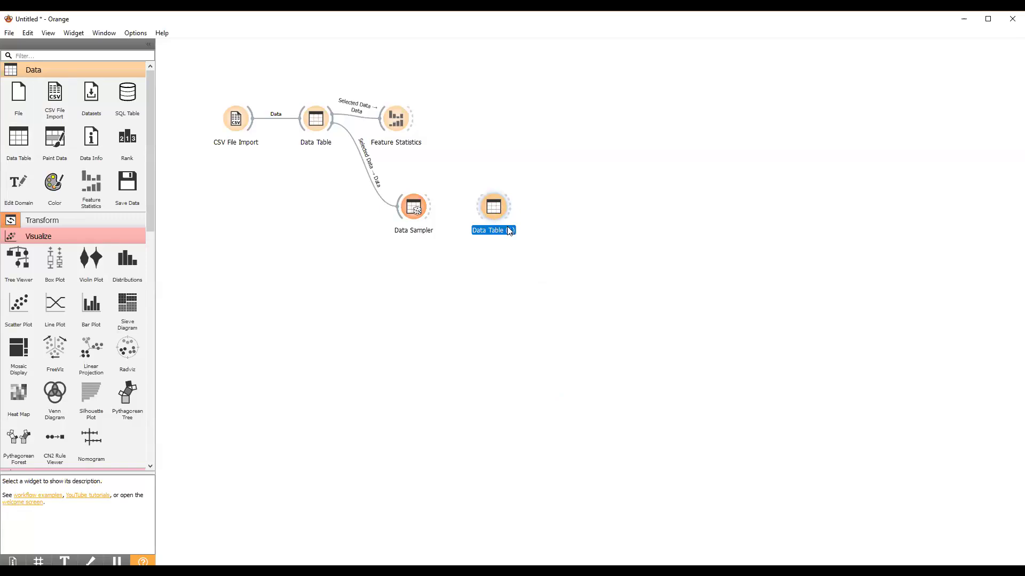
left_click_drag(498, 209, 510, 219)
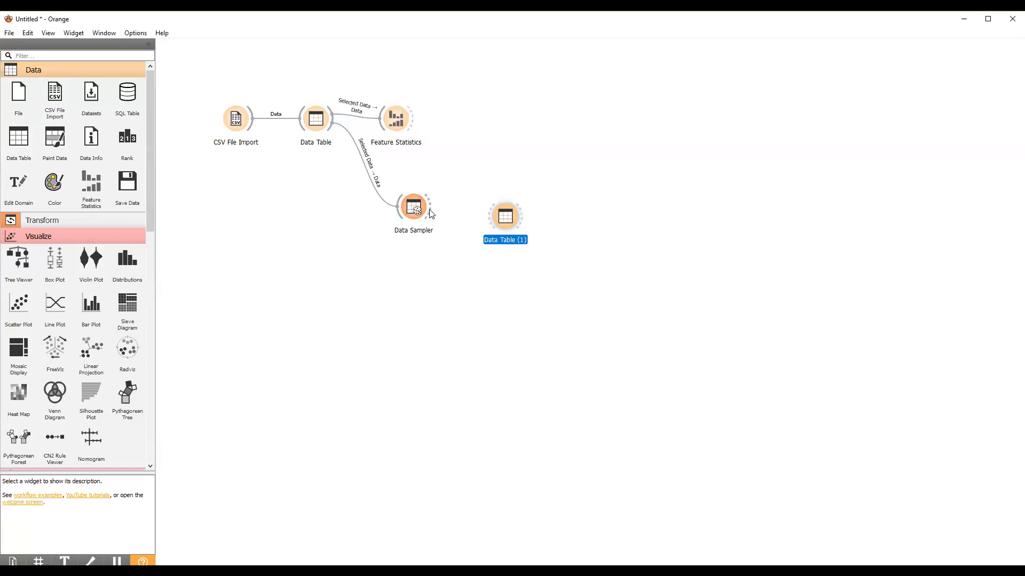
left_click_drag(432, 214, 496, 214)
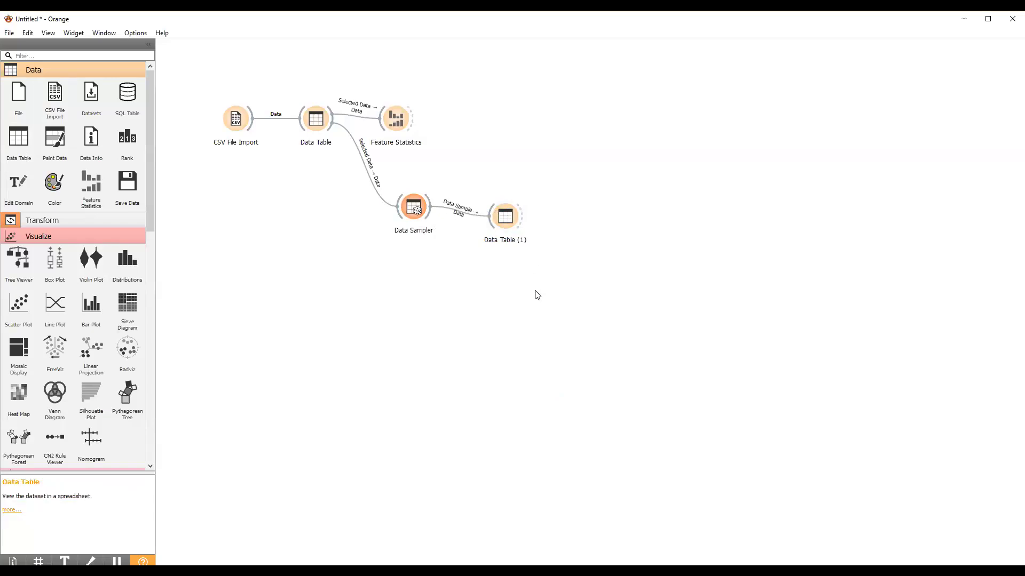
left_click(511, 224)
double_click(512, 224)
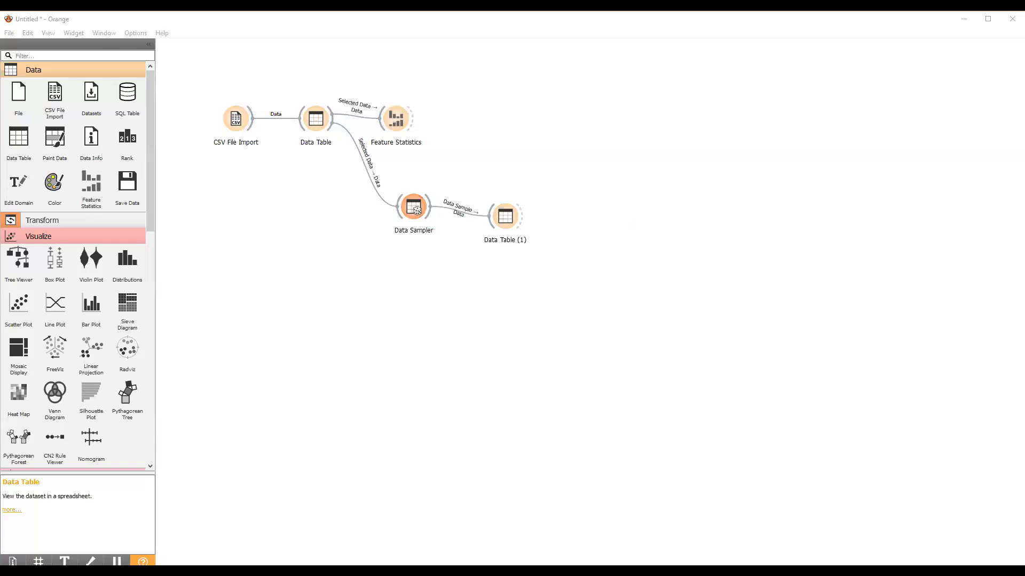
Step: Add a Line Plot widget, link the second Data Table's output to it and open the plot
left_click(56, 306)
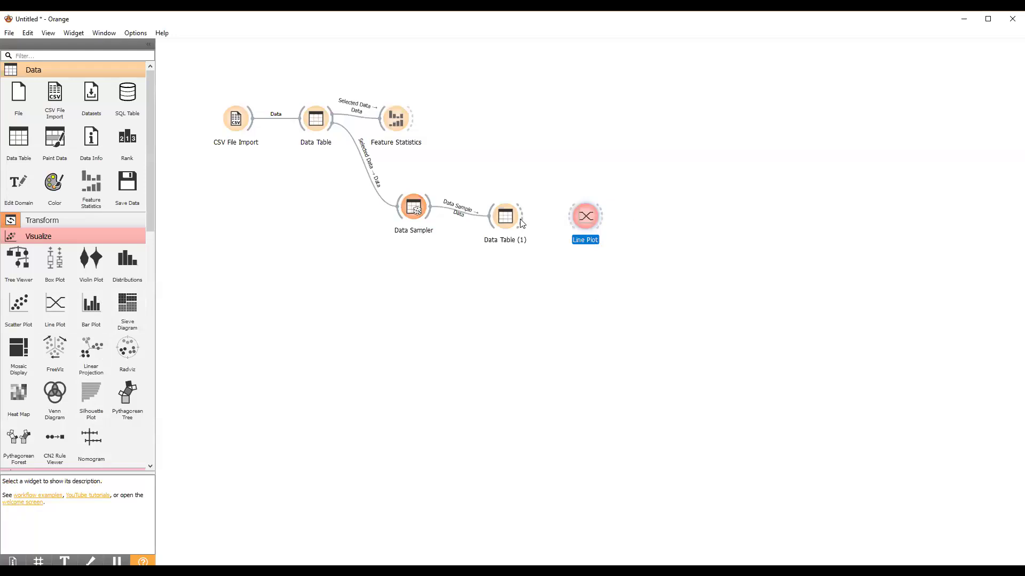
left_click_drag(522, 223, 585, 216)
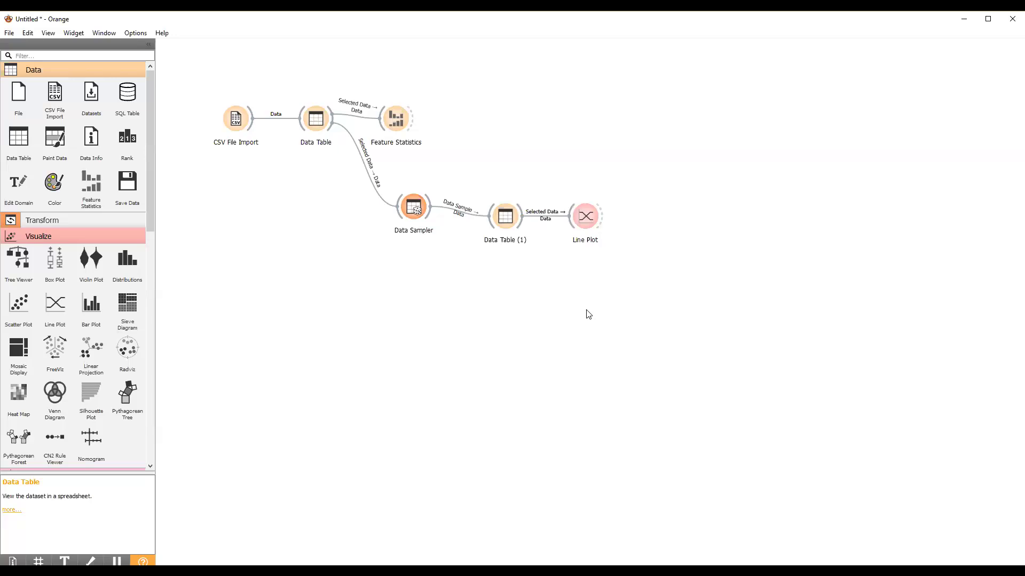
right_click(595, 219)
left_click(590, 218)
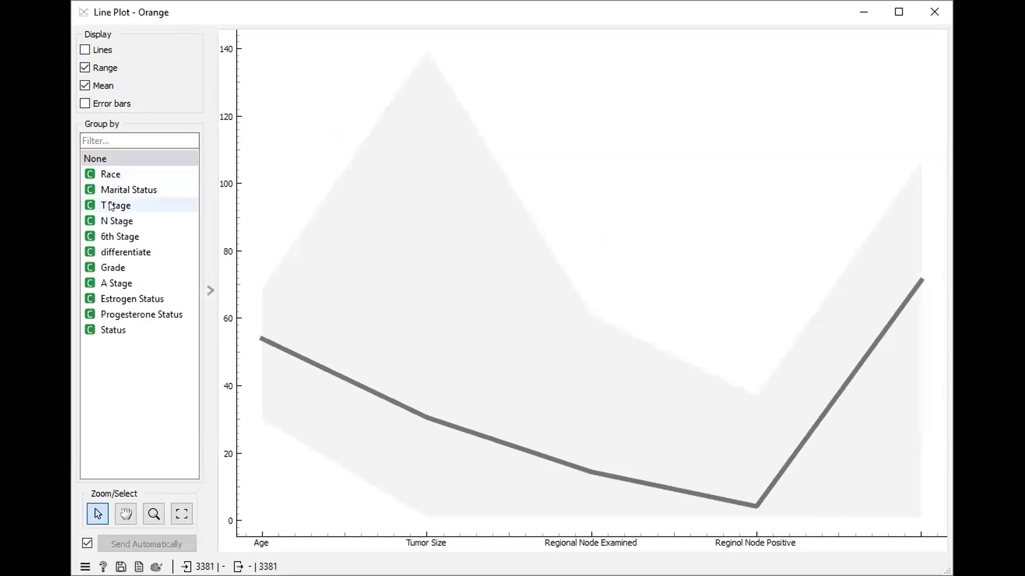
Step: Compare the line plot grouped by Race, Marital Status, Grade and Estrogen Status in turn
mouse_move(111, 207)
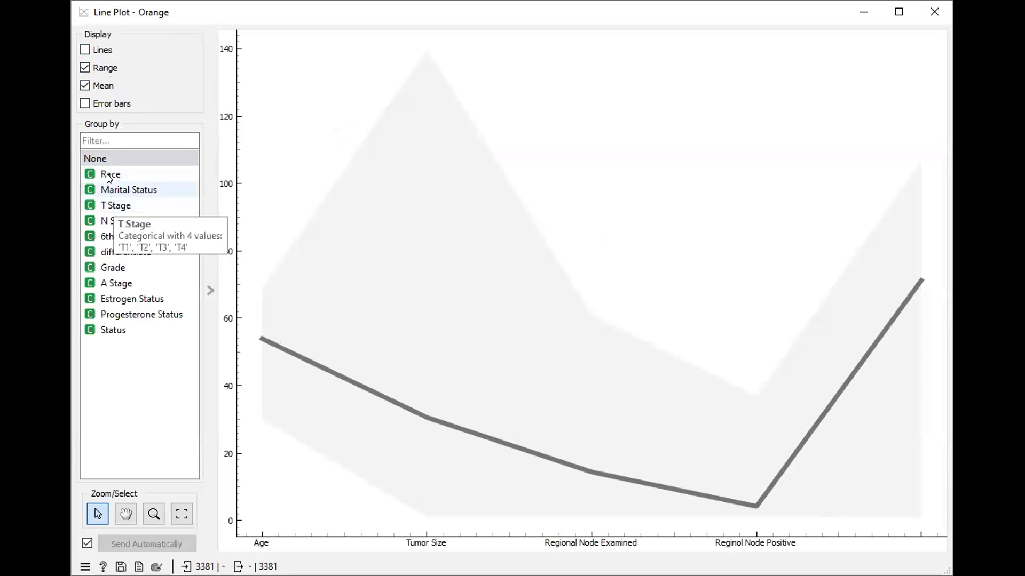
left_click(109, 177)
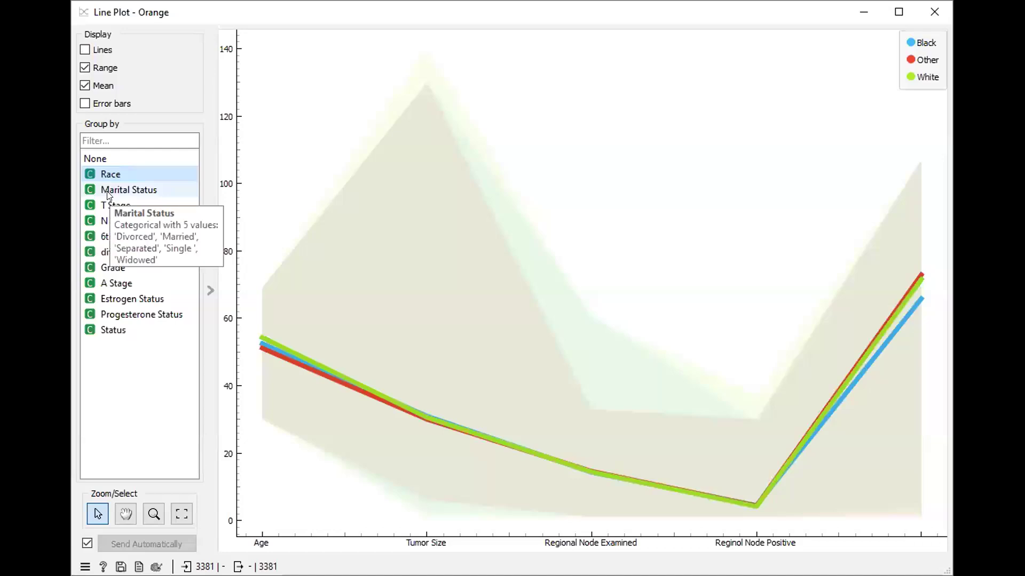
left_click(109, 191)
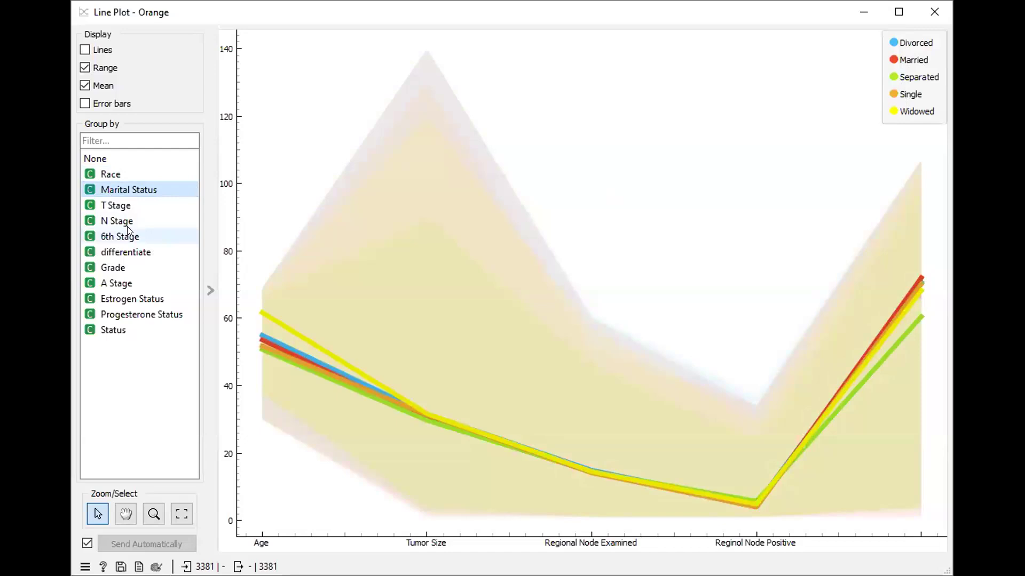
left_click(103, 267)
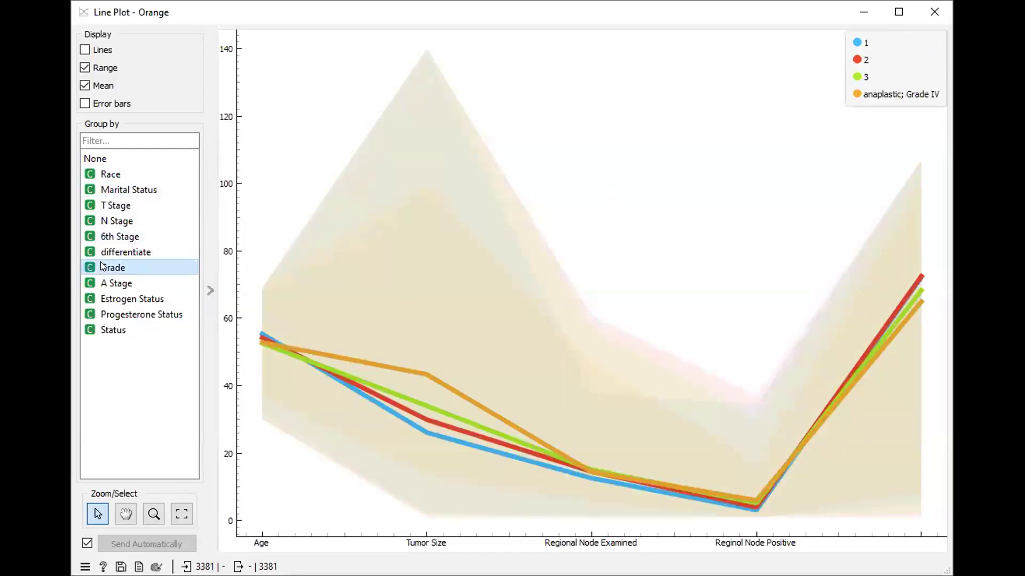
left_click(125, 304)
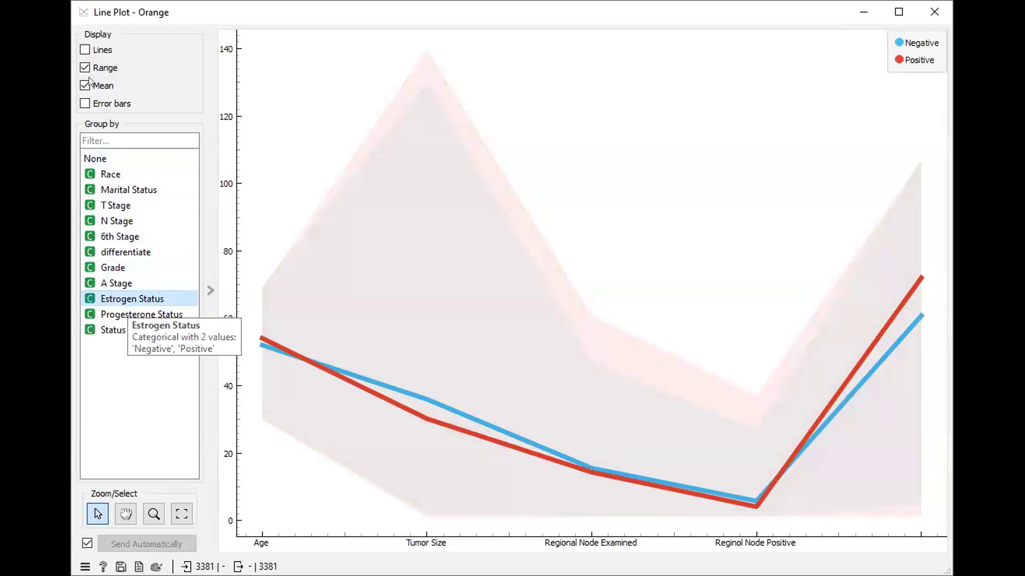
Step: Show lines and error bars in the line plot, and group it by A Stage and by Race
left_click(85, 50)
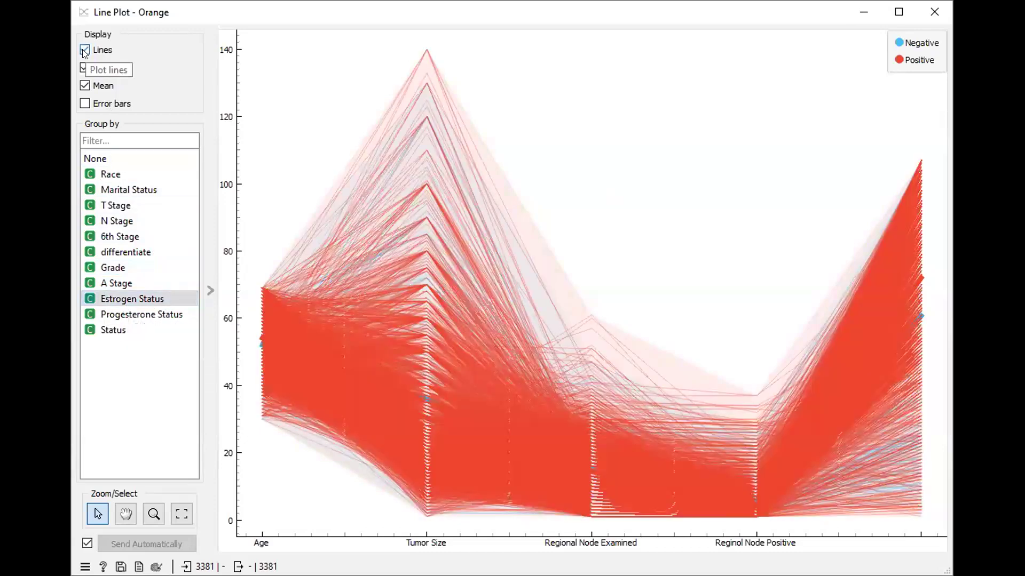
left_click(81, 104)
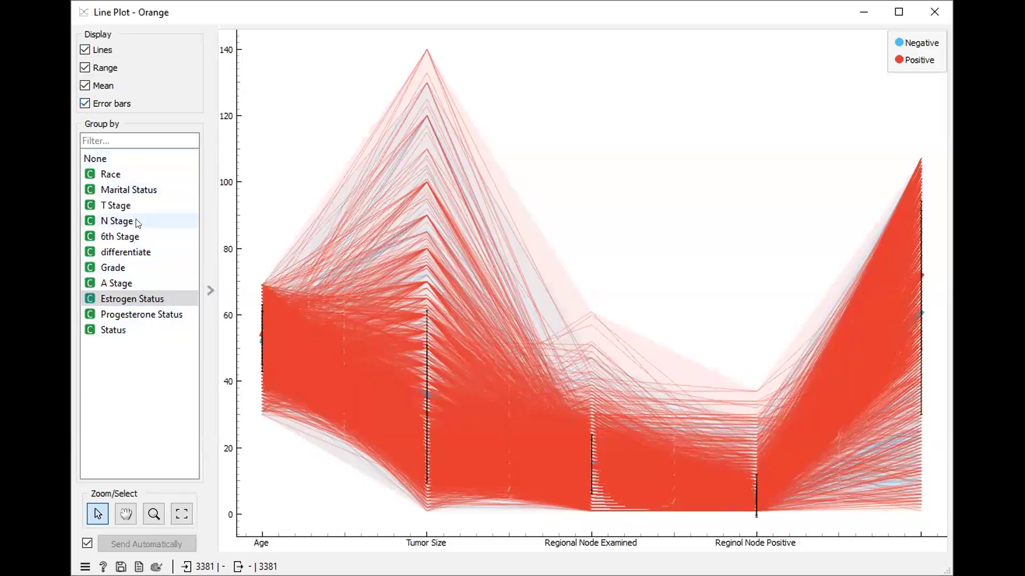
left_click(124, 283)
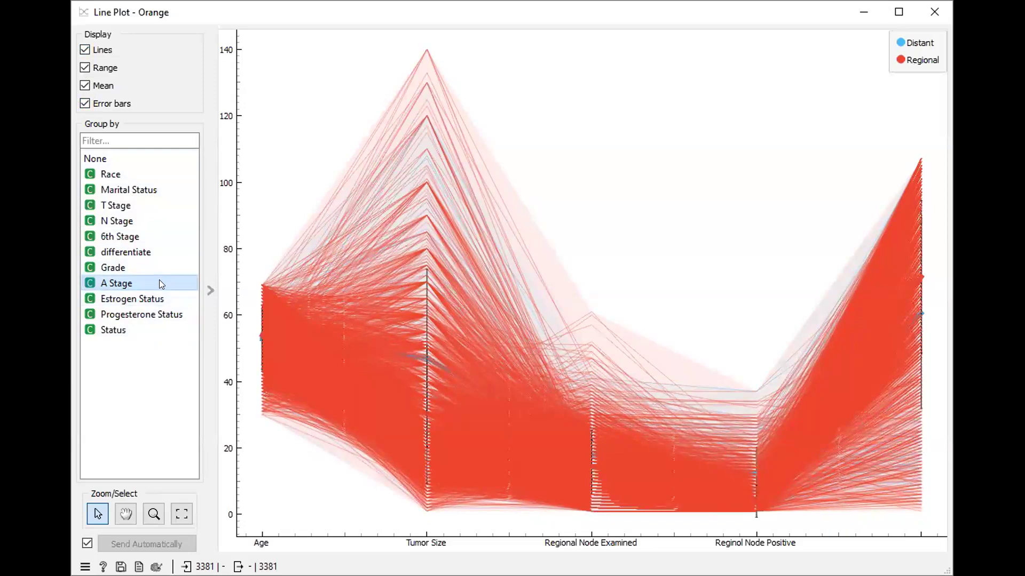
left_click(112, 174)
Step: Filter the grouping variables by "Ra", group the line plot by Grade and clear the filter
left_click(107, 138)
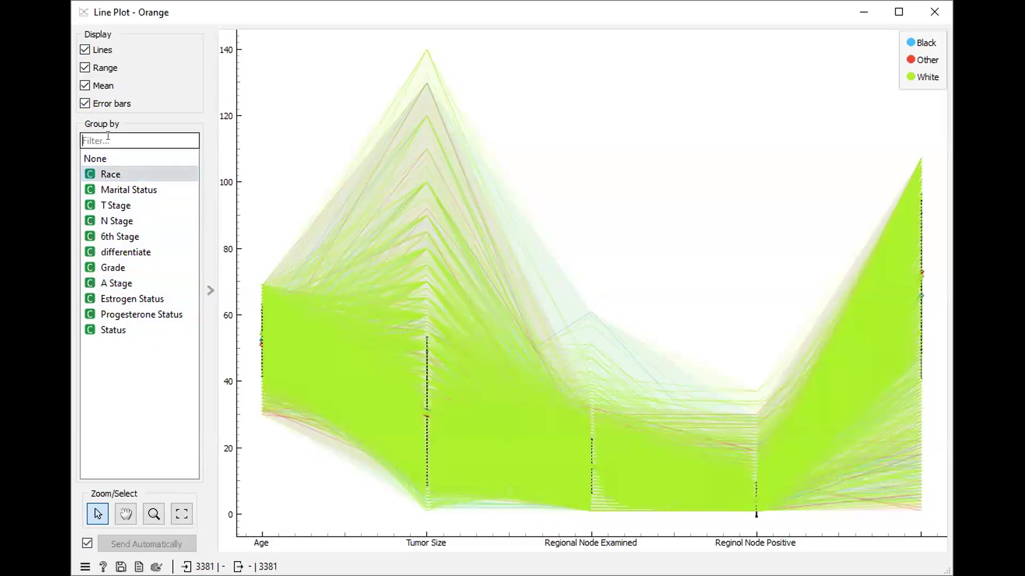
type("Ra")
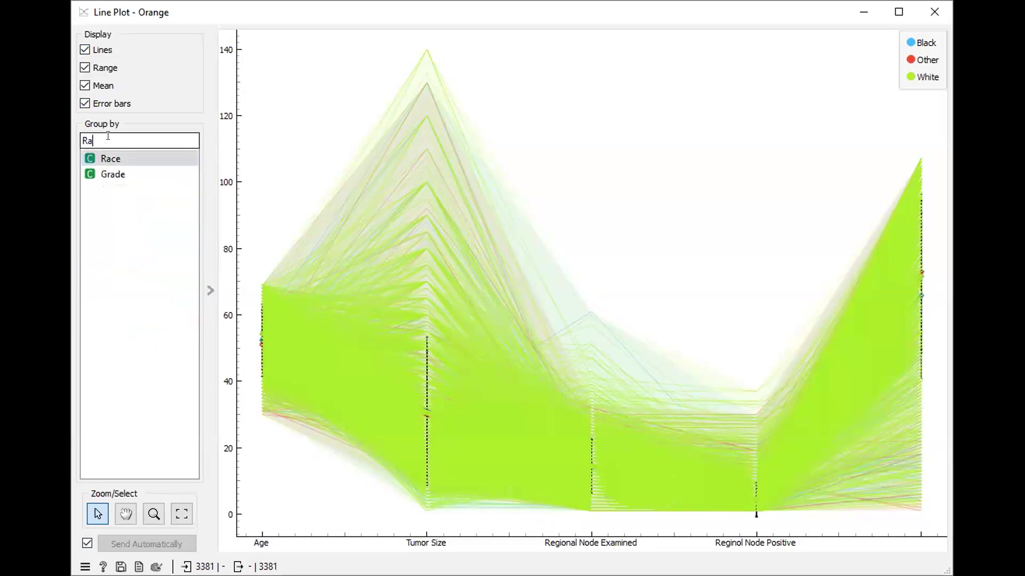
left_click(109, 157)
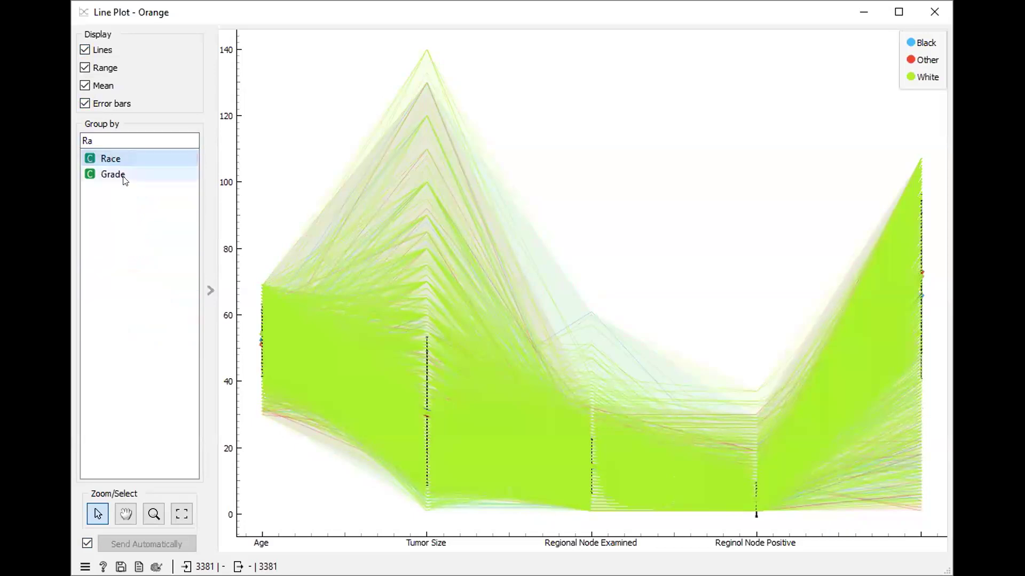
left_click(113, 174)
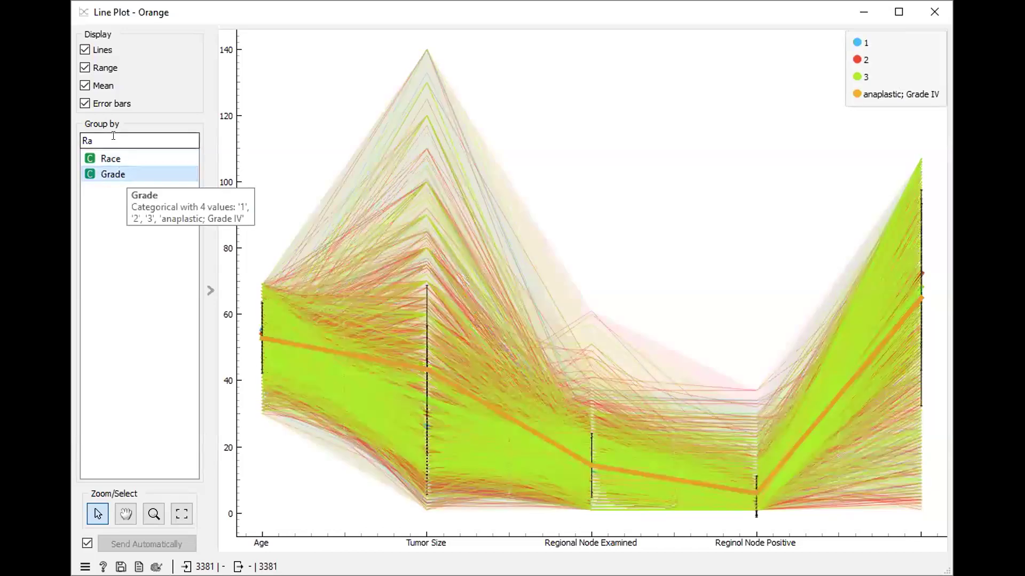
key("BackSpace")
key("BackSpace")
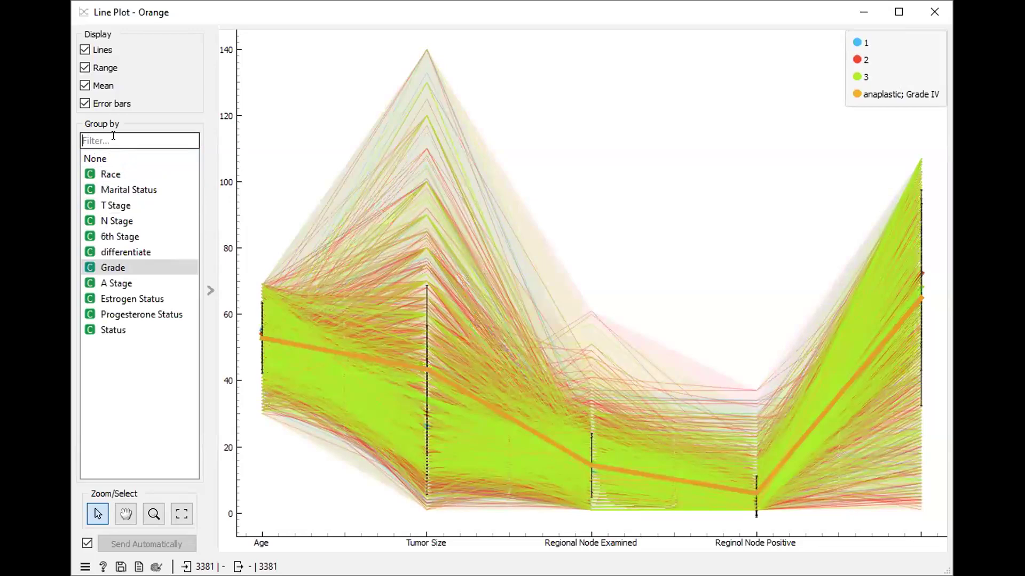
Step: Save the line plot as a PNG image named 1 on the Desktop
left_click(85, 567)
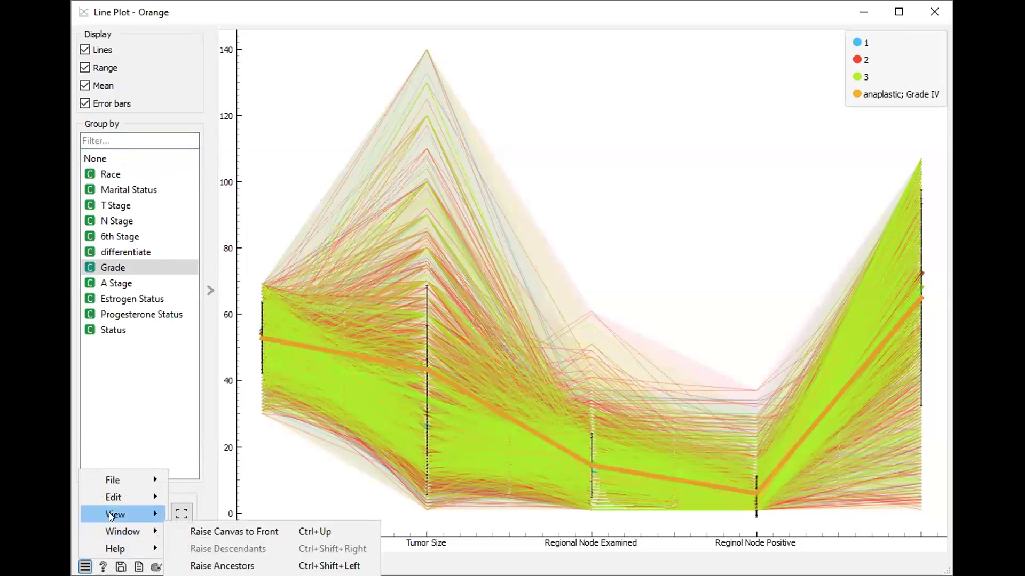
mouse_move(128, 479)
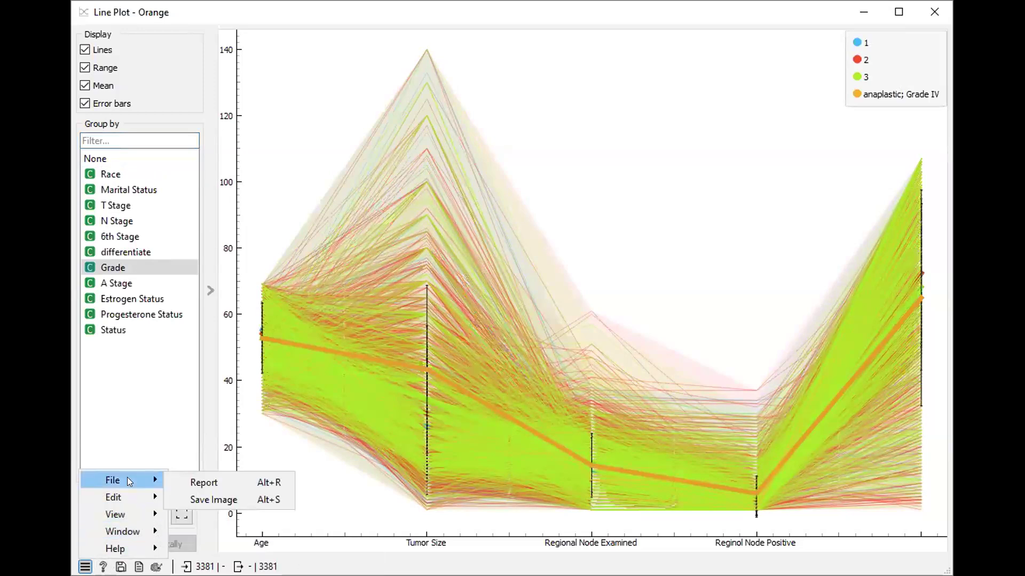
key("Up")
left_click(222, 497)
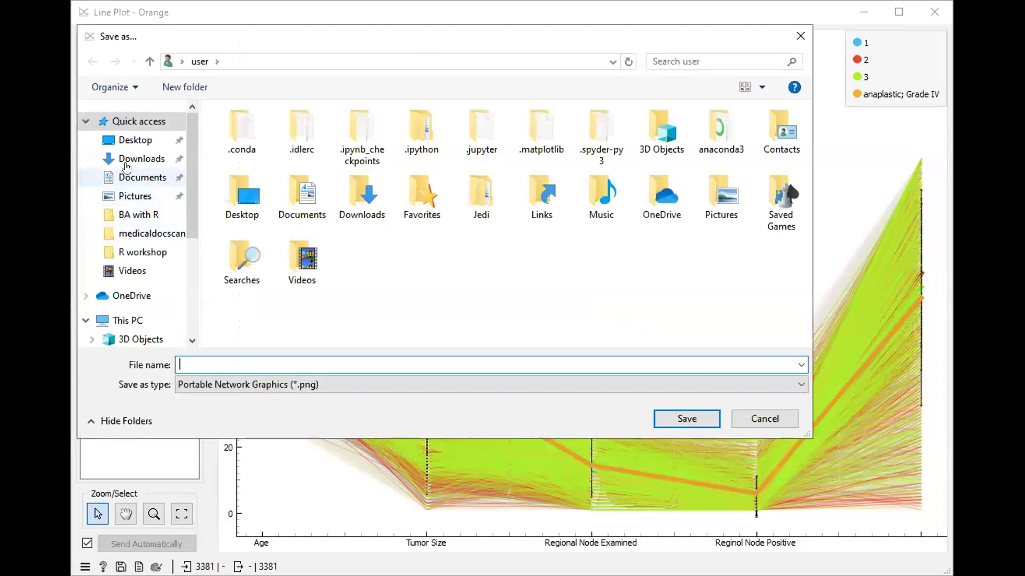
left_click(137, 140)
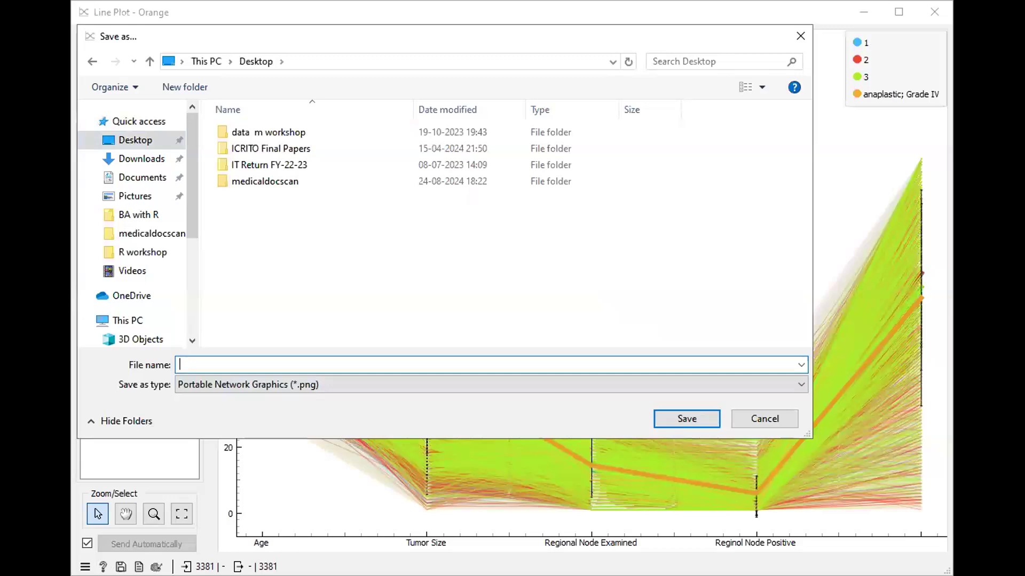
type("1")
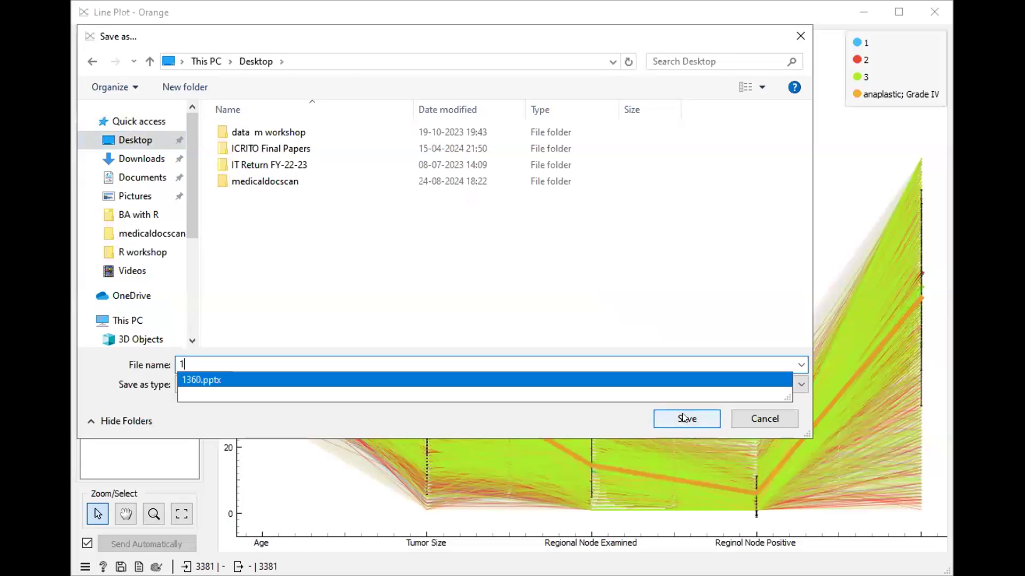
left_click(684, 418)
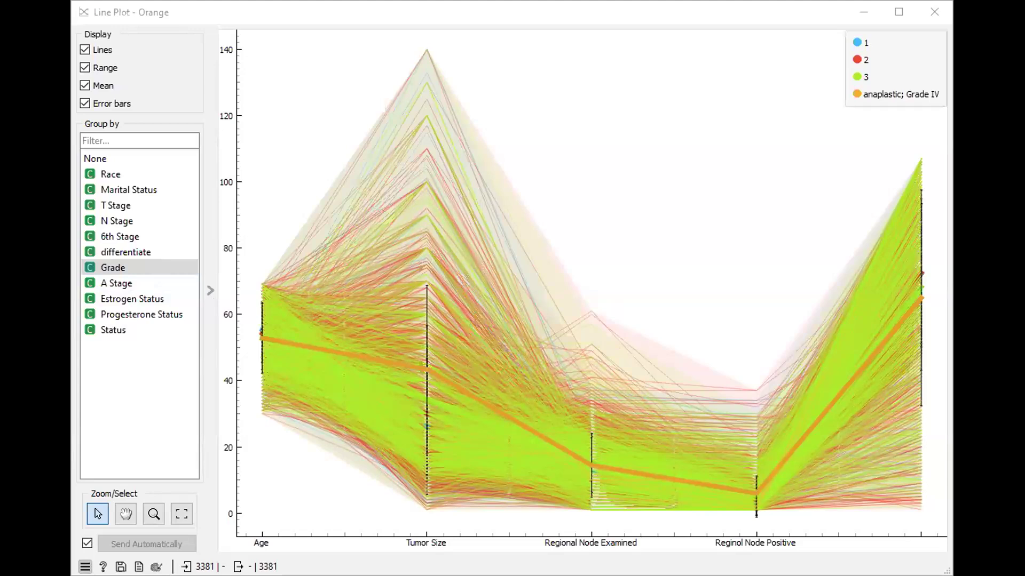
Step: Open the line plot's save-image dialog again
left_click(85, 567)
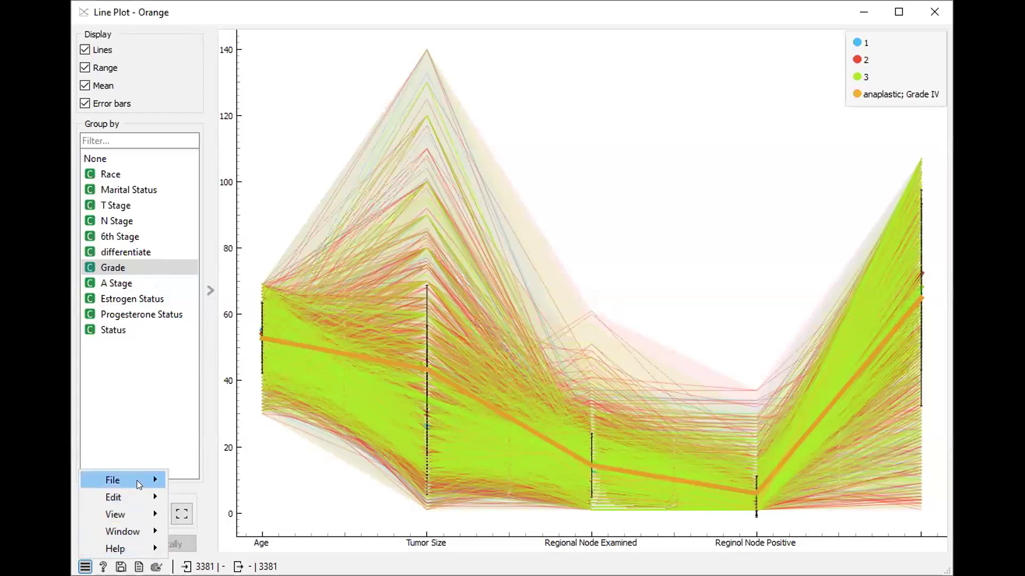
mouse_move(139, 482)
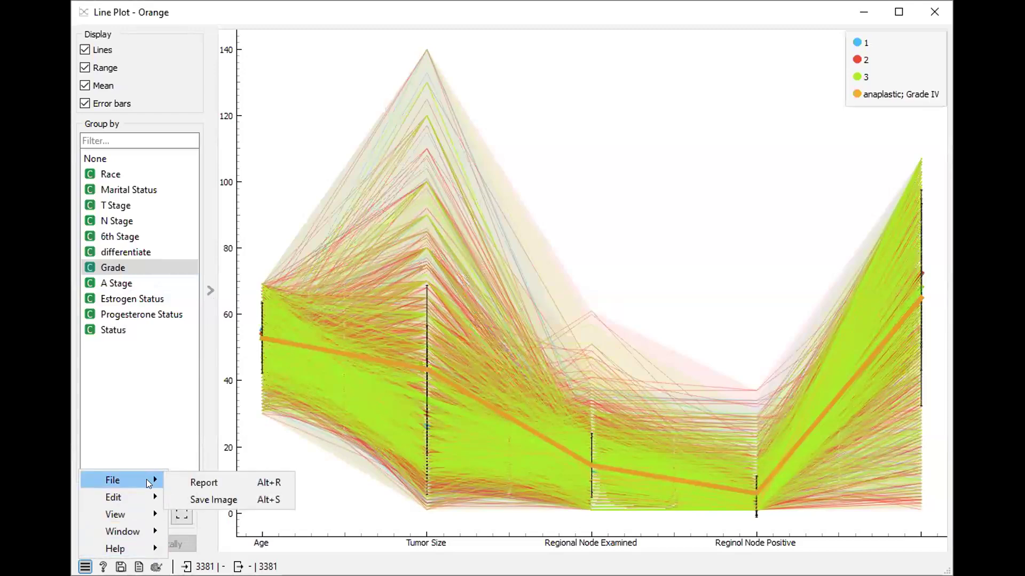
left_click(226, 497)
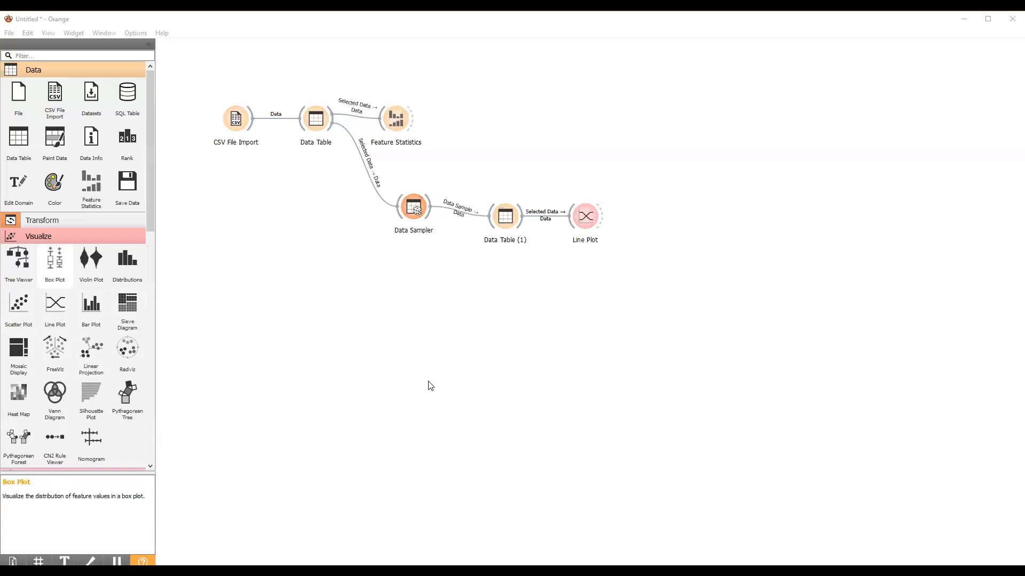
Step: Add a Box Plot widget below Line Plot, link the Data Table (1) output to it and open the plot
left_click_drag(431, 386, 667, 219)
left_click_drag(602, 302, 602, 299)
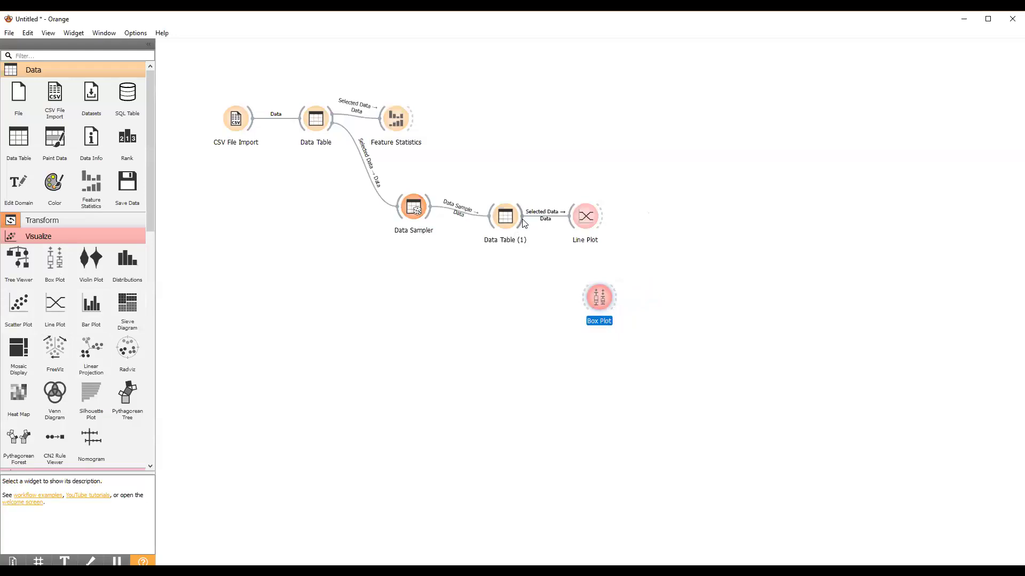
left_click_drag(525, 221, 585, 301)
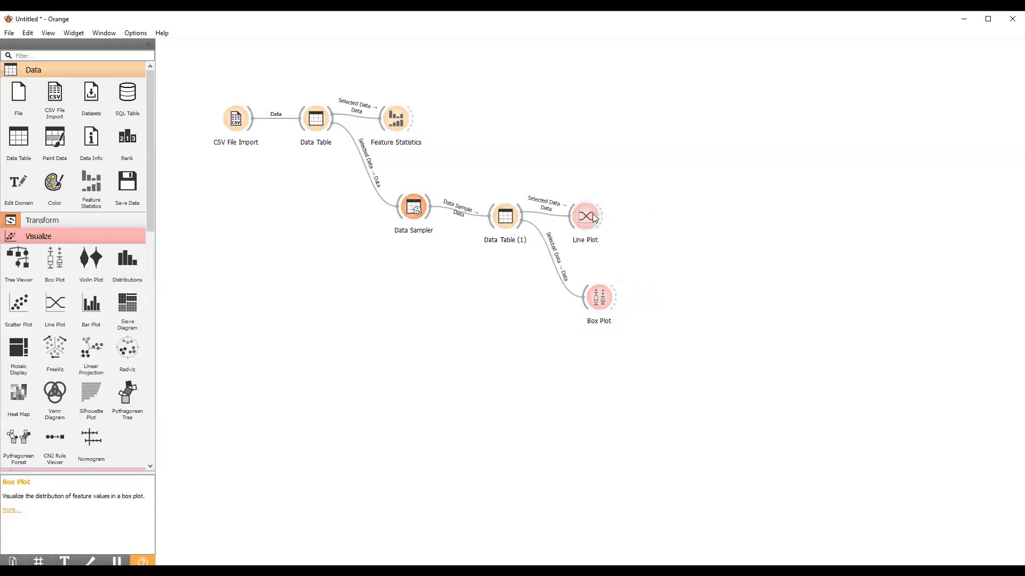
double_click(603, 303)
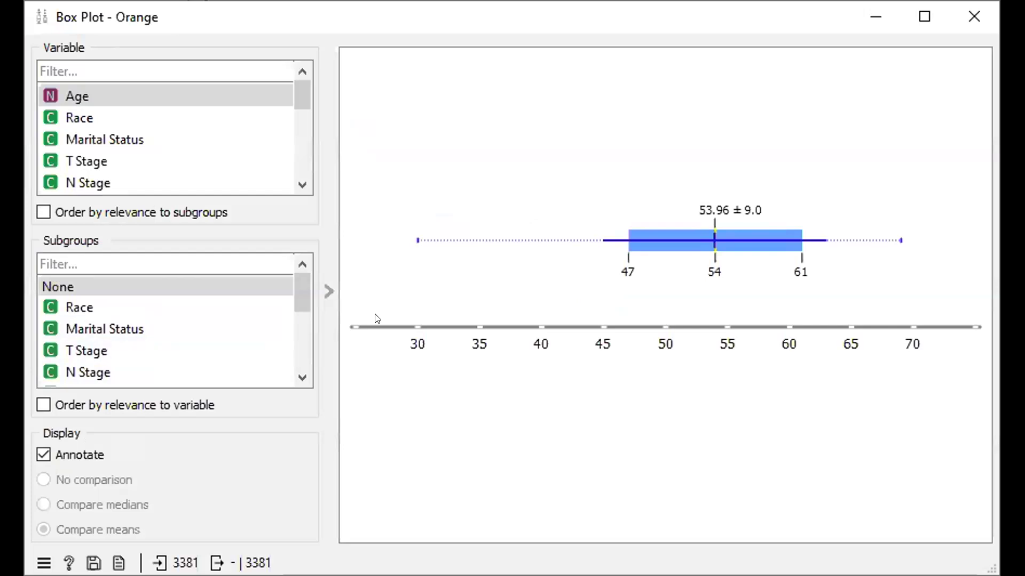
Step: View the box plot for the Race variable and for Age
left_click(97, 123)
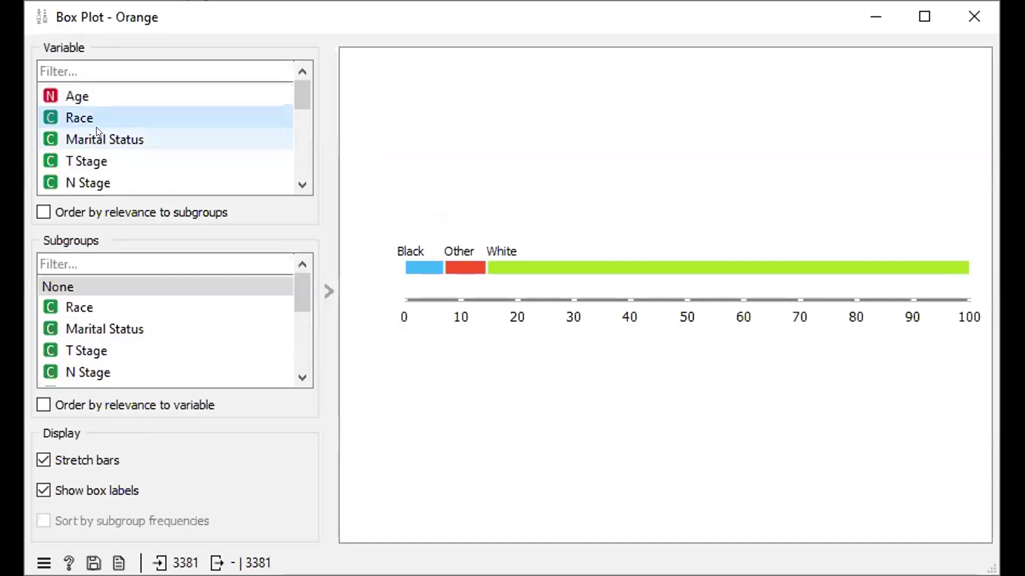
mouse_move(97, 129)
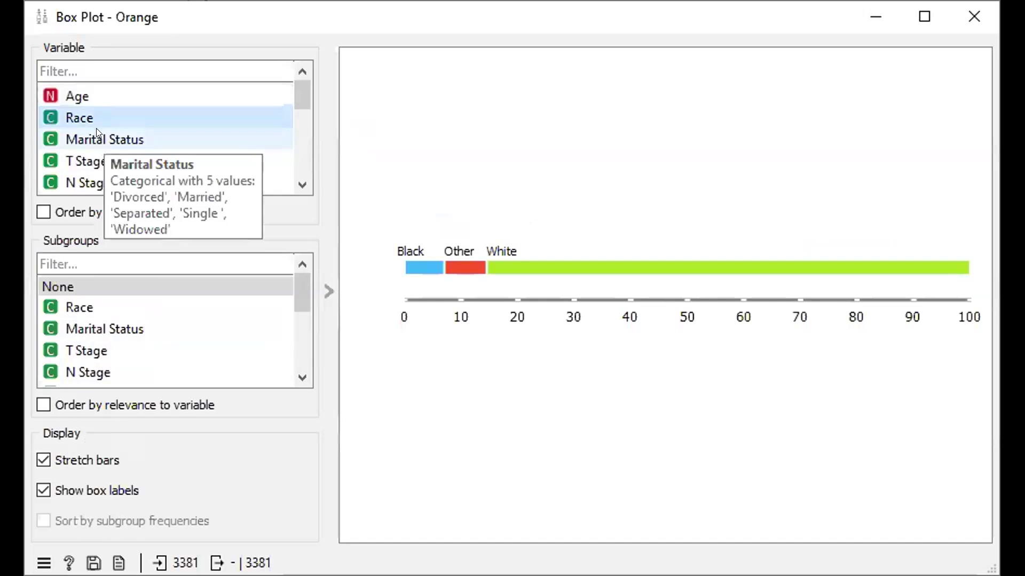
left_click(112, 97)
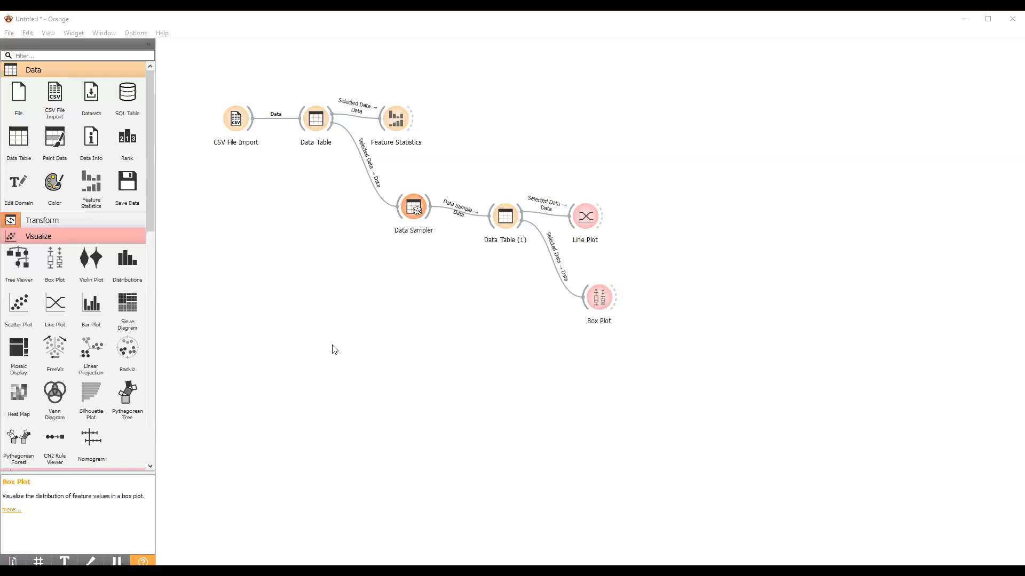
Step: Add a Select Columns widget below the first Data Table and link that table's selected data to it
right_click(425, 301)
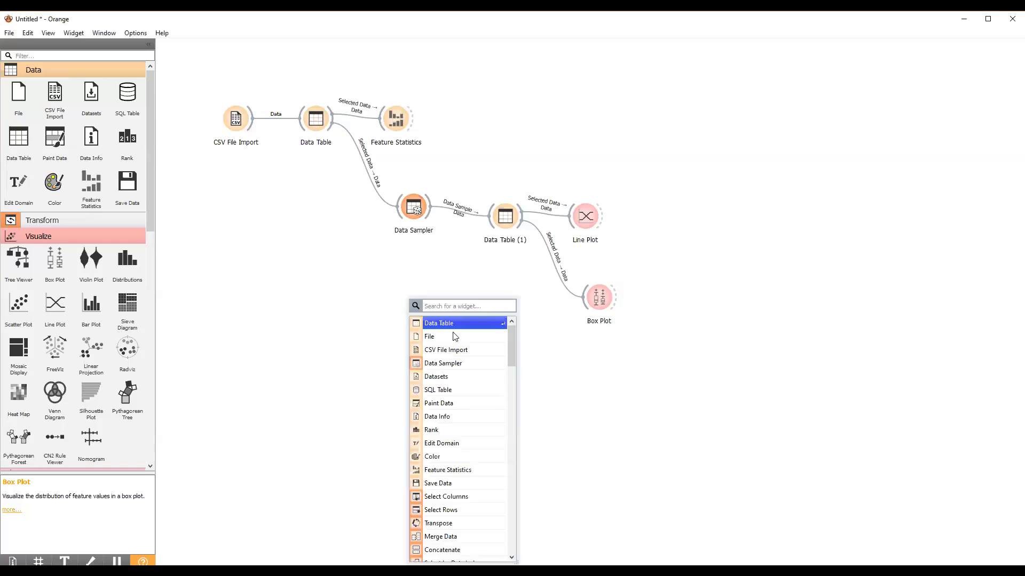
left_click(452, 498)
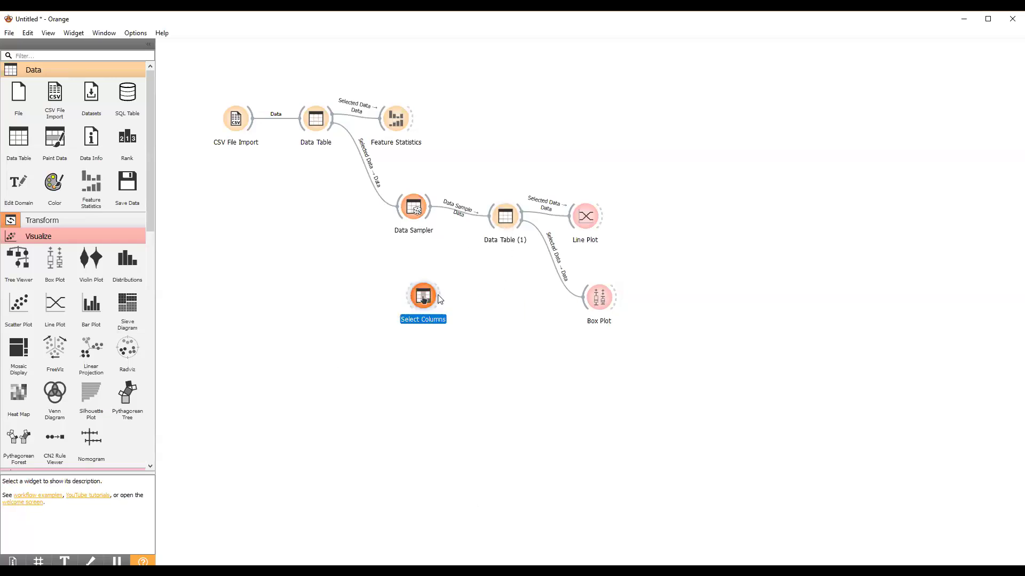
left_click_drag(426, 296, 322, 257)
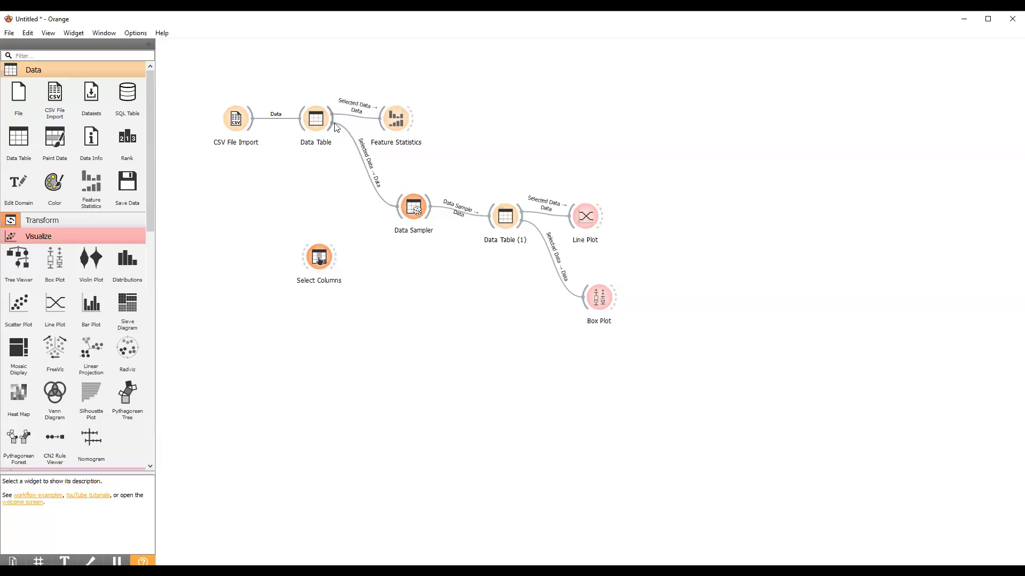
left_click_drag(331, 123, 309, 270)
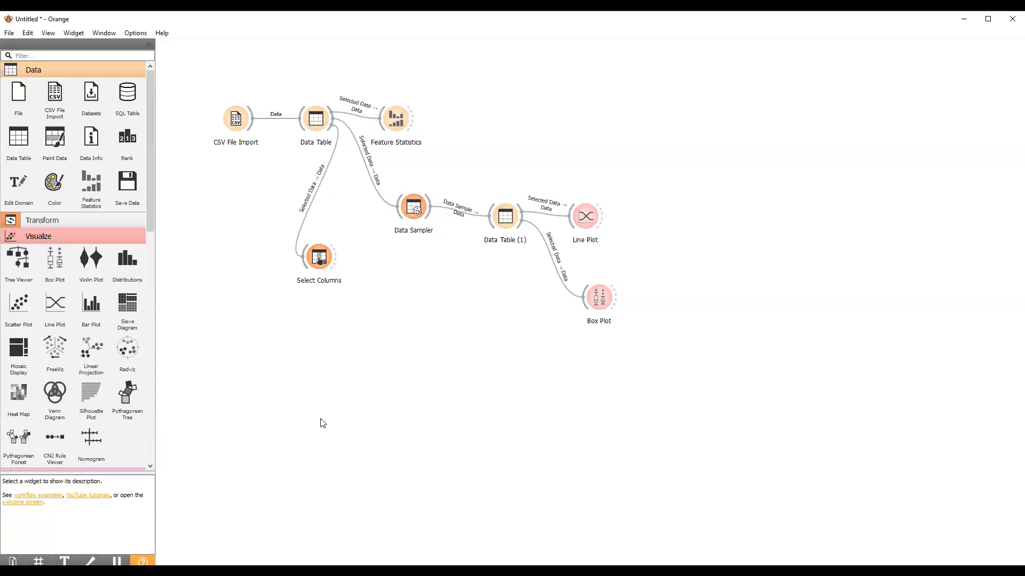
Step: In Select Columns, move Grade, A Stage, Estrogen Status and Progesterone Status from the features to the ignored columns
left_click(319, 260)
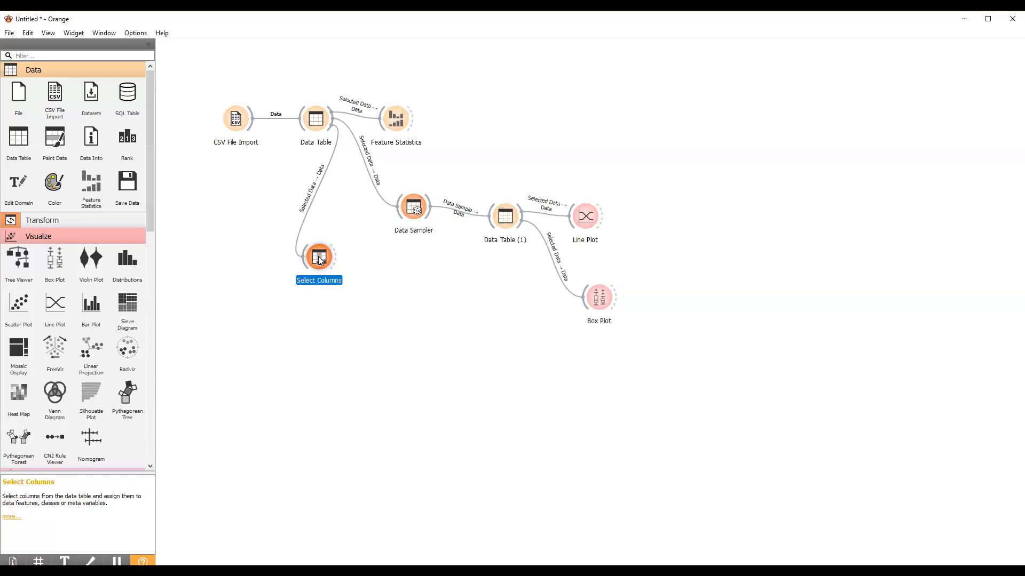
double_click(320, 261)
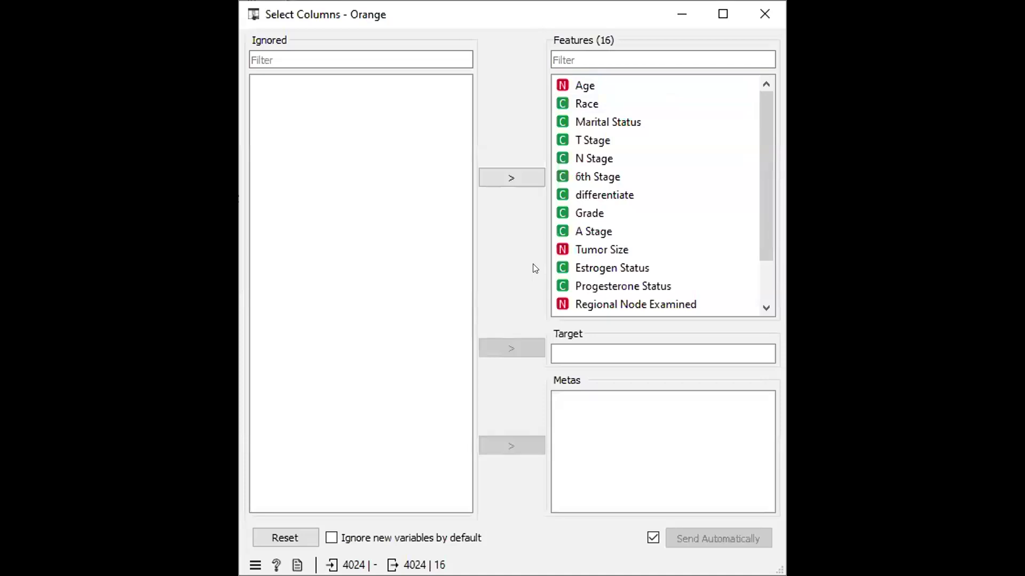
left_click_drag(764, 133, 763, 108)
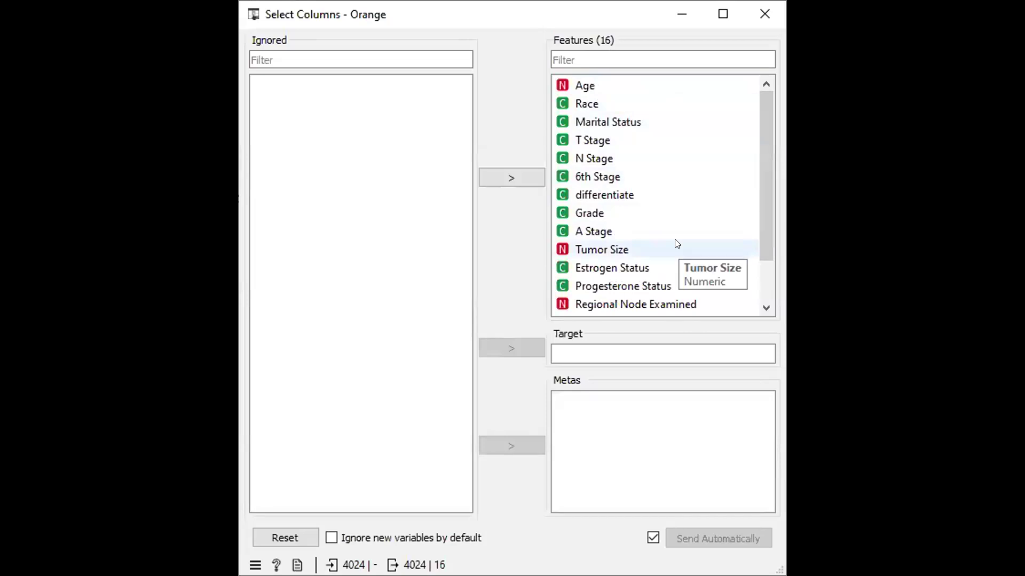
left_click(623, 215)
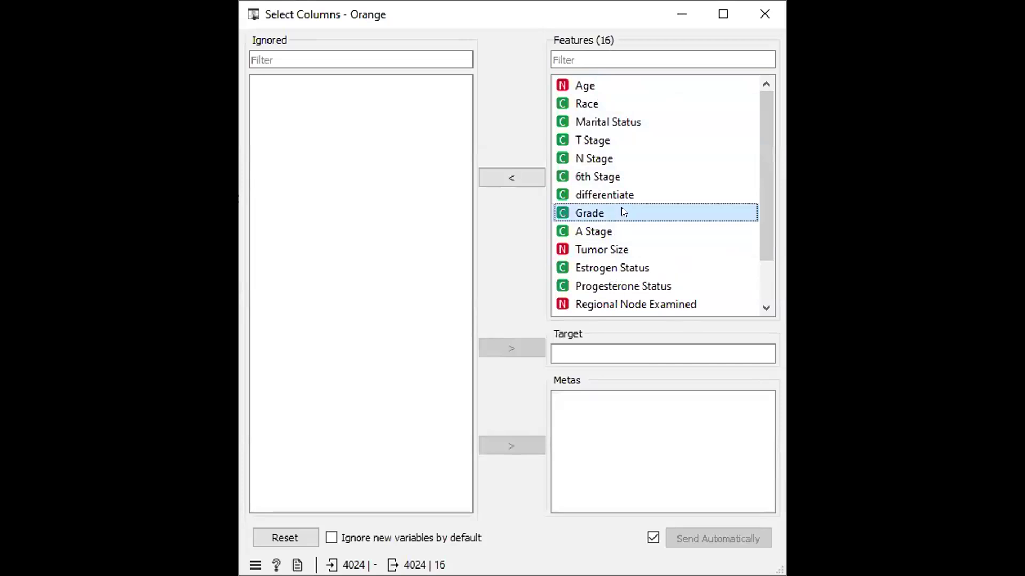
left_click_drag(621, 211, 343, 274)
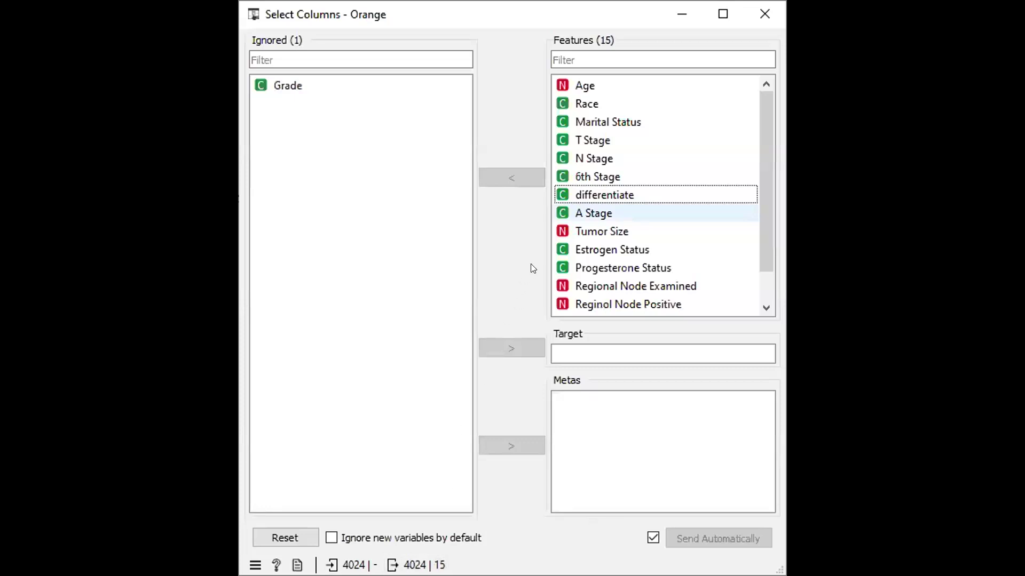
left_click_drag(580, 211, 269, 138)
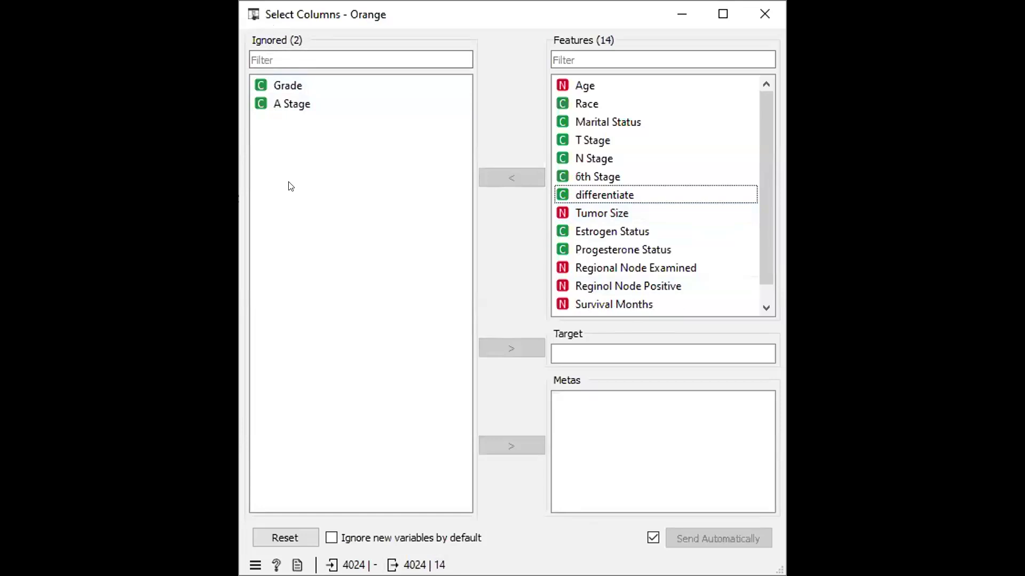
left_click_drag(577, 231, 279, 144)
left_click_drag(650, 237, 247, 143)
left_click_drag(269, 155, 269, 156)
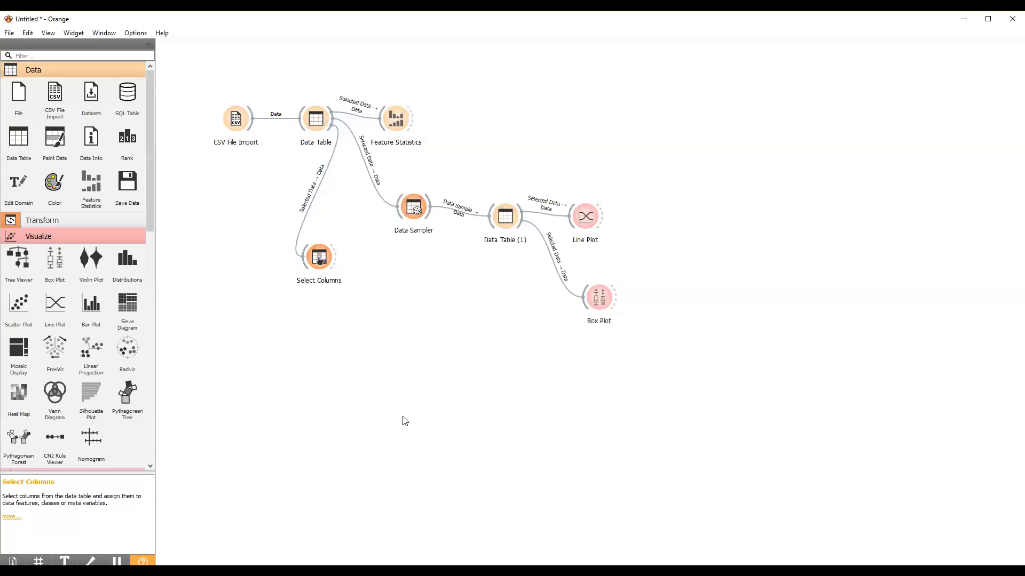
Step: Add a Data Table fed by Select Columns and open it, turning off the visualization of numeric values
left_click_drag(18, 140, 388, 262)
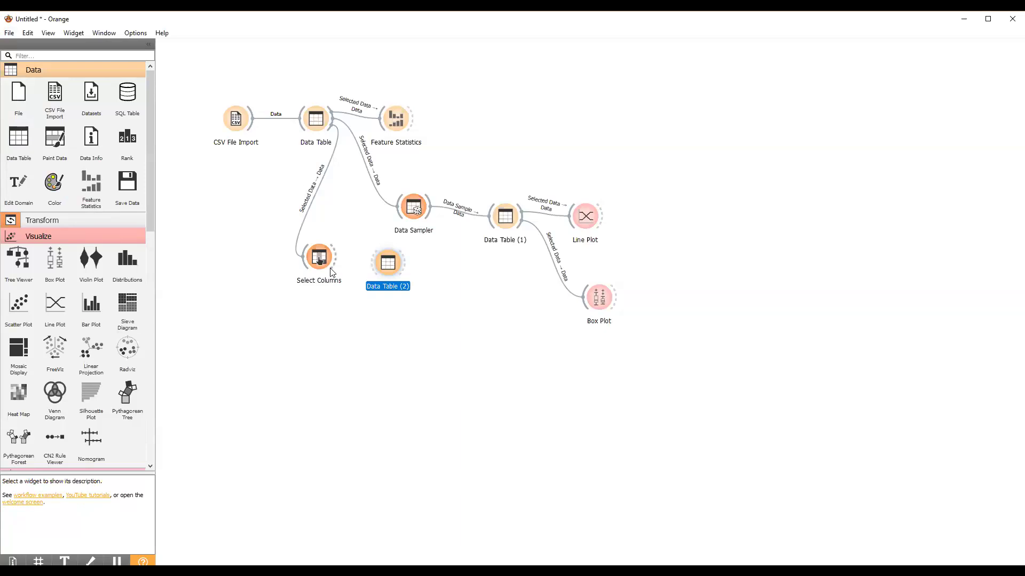
left_click_drag(335, 262, 373, 265)
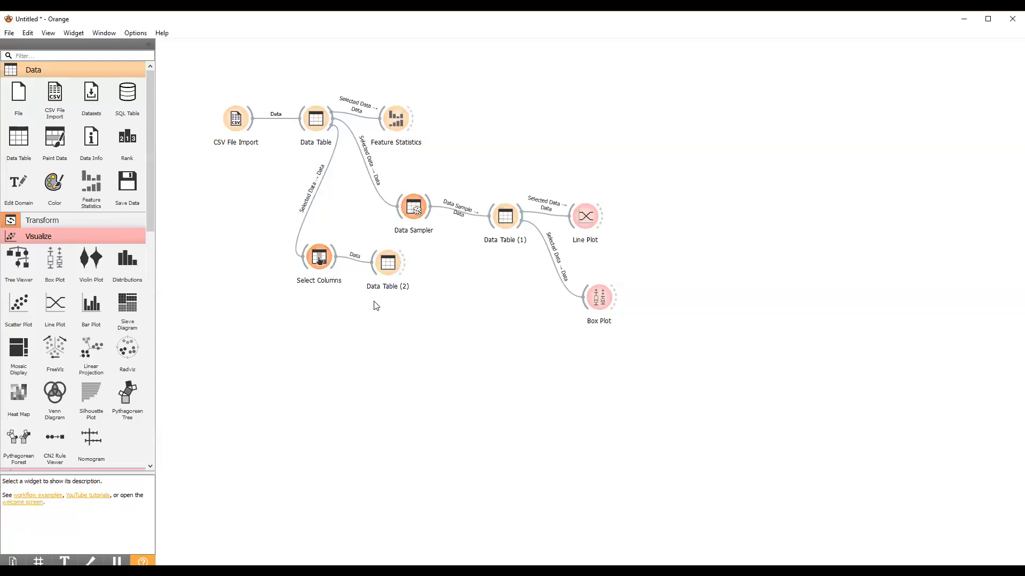
left_click(385, 270)
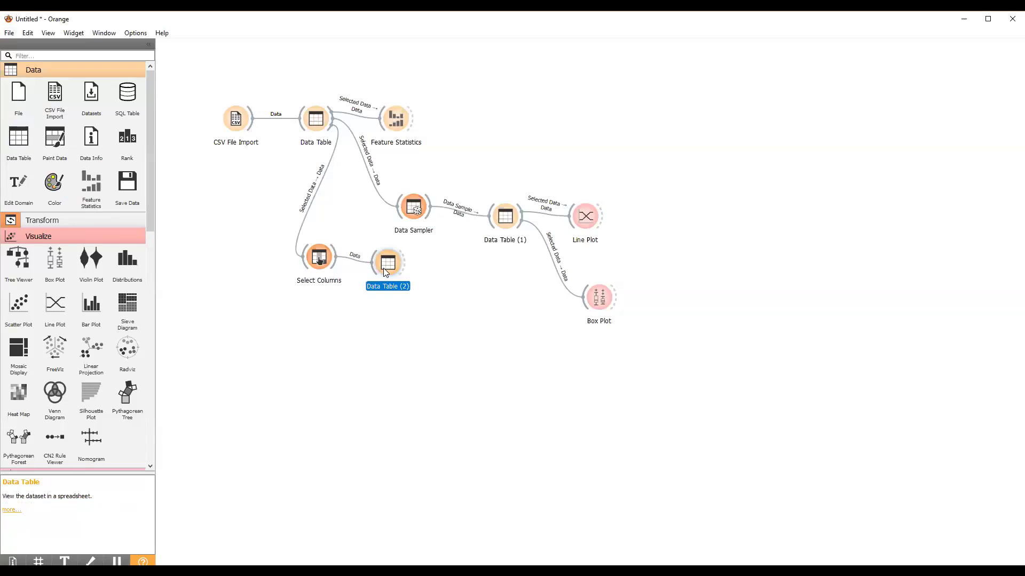
double_click(384, 268)
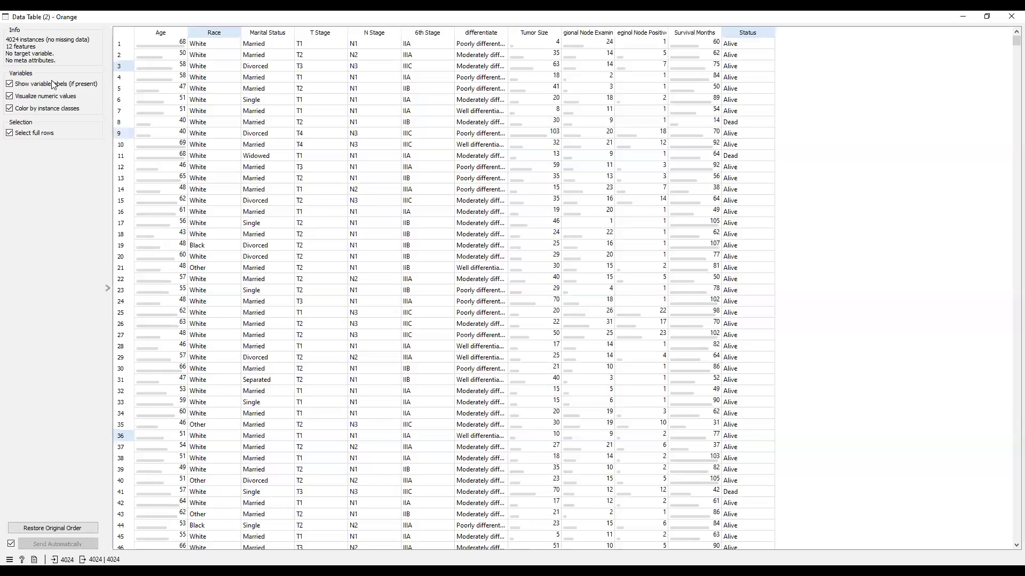
left_click(9, 96)
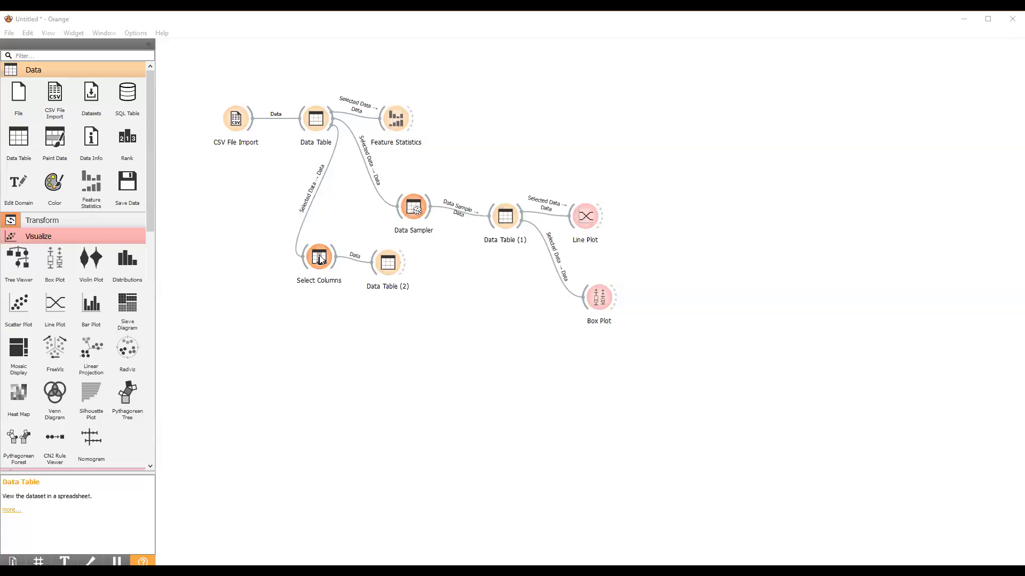
Step: Reopen Select Columns and place its window clear of the workflow to review the ignored and feature columns
left_click(320, 259)
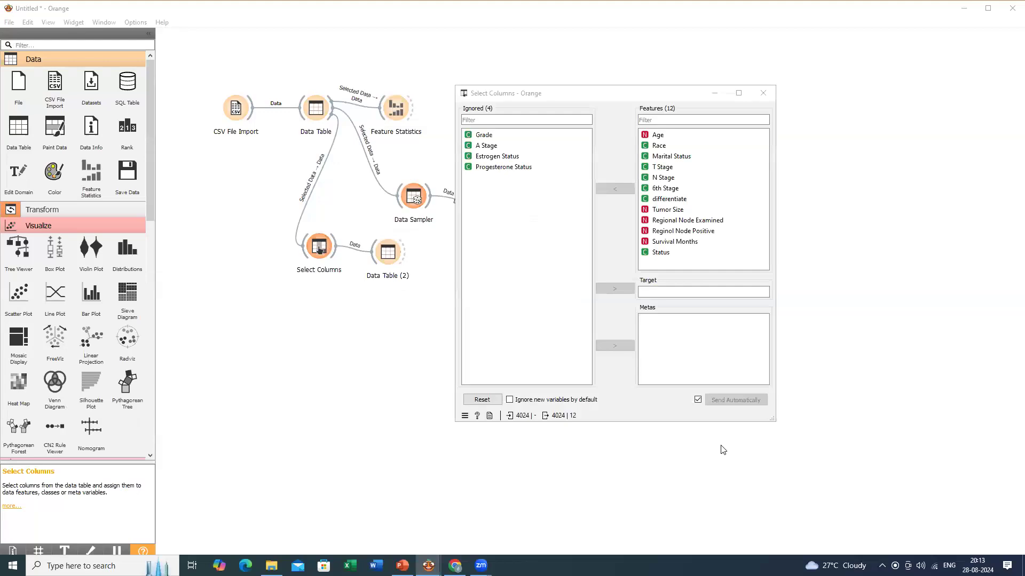
left_click(575, 103)
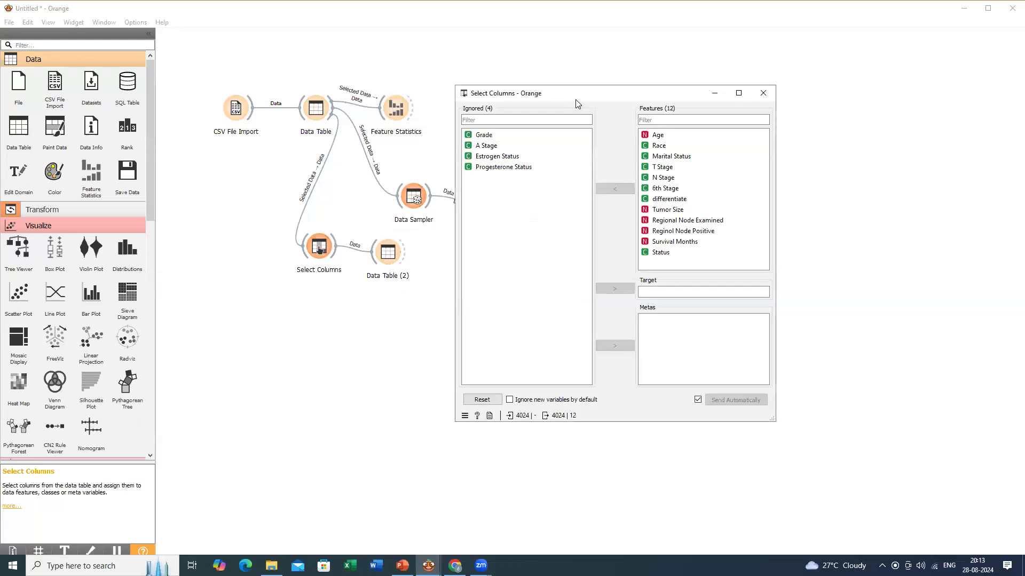
left_click_drag(575, 103, 727, 102)
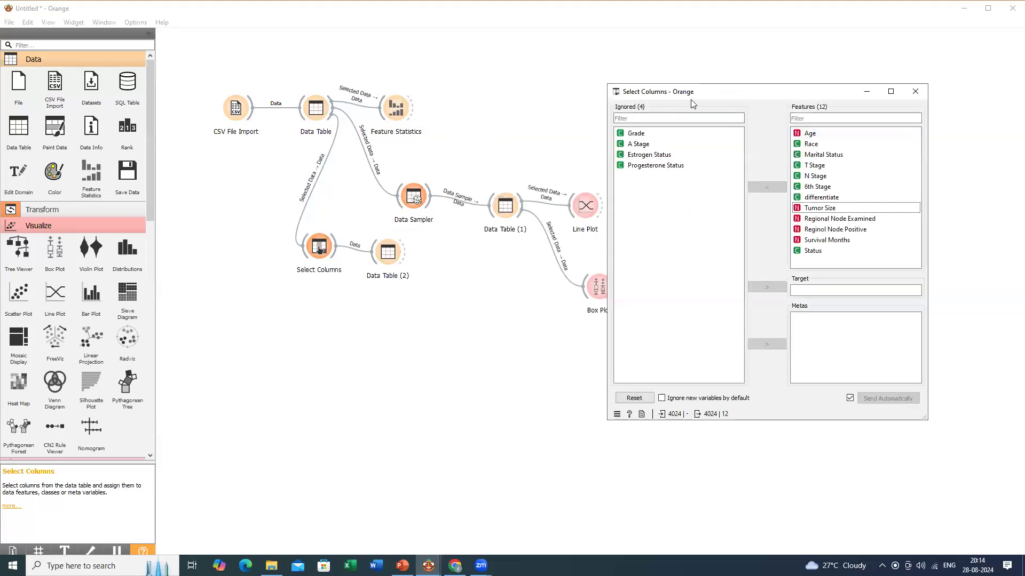
mouse_move(831, 155)
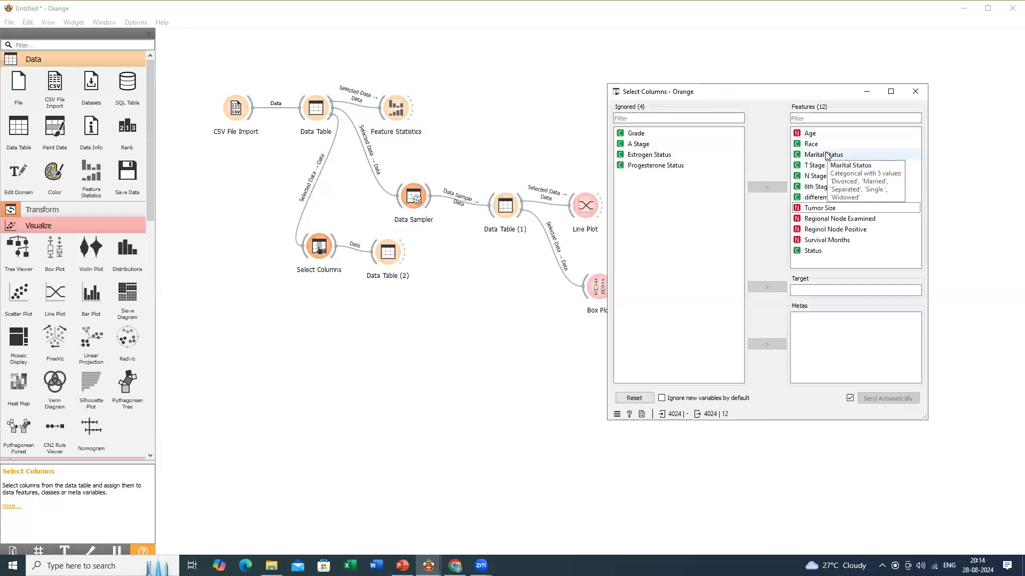
Step: Move Marital Status from the features to the ignored columns, review the remaining features, and minimise the Select Columns window
left_click_drag(826, 156, 638, 191)
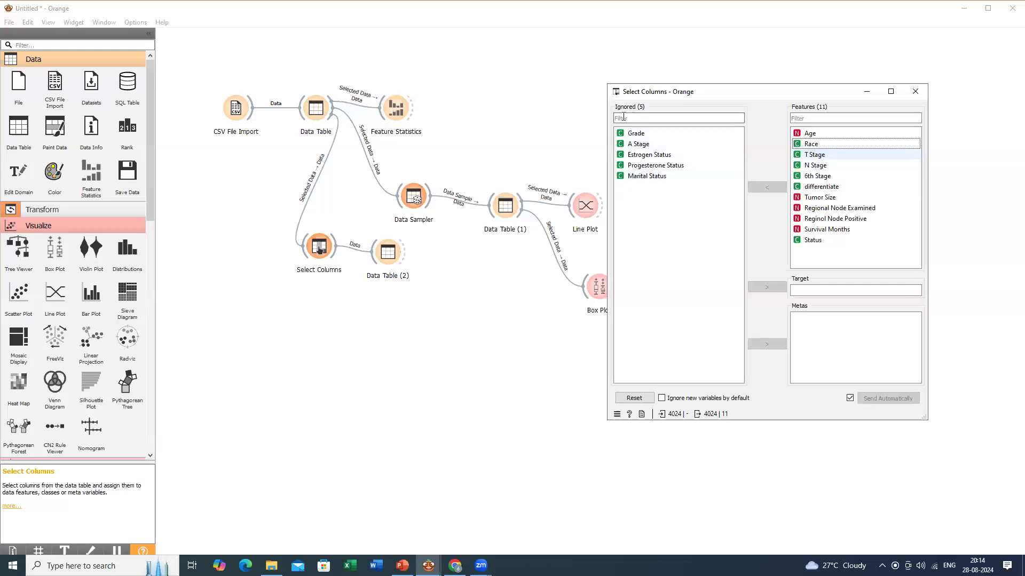
mouse_move(628, 178)
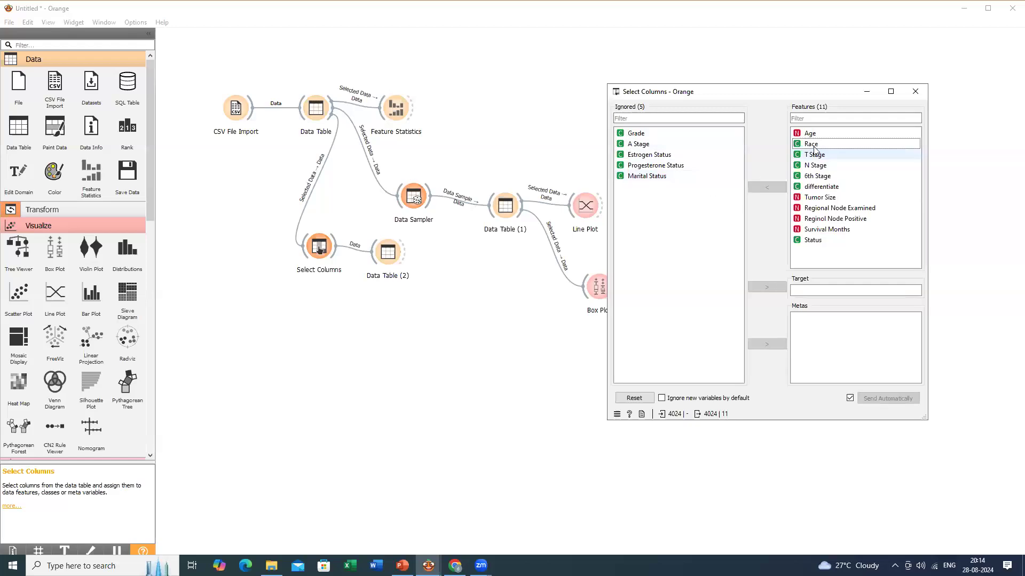
mouse_move(820, 156)
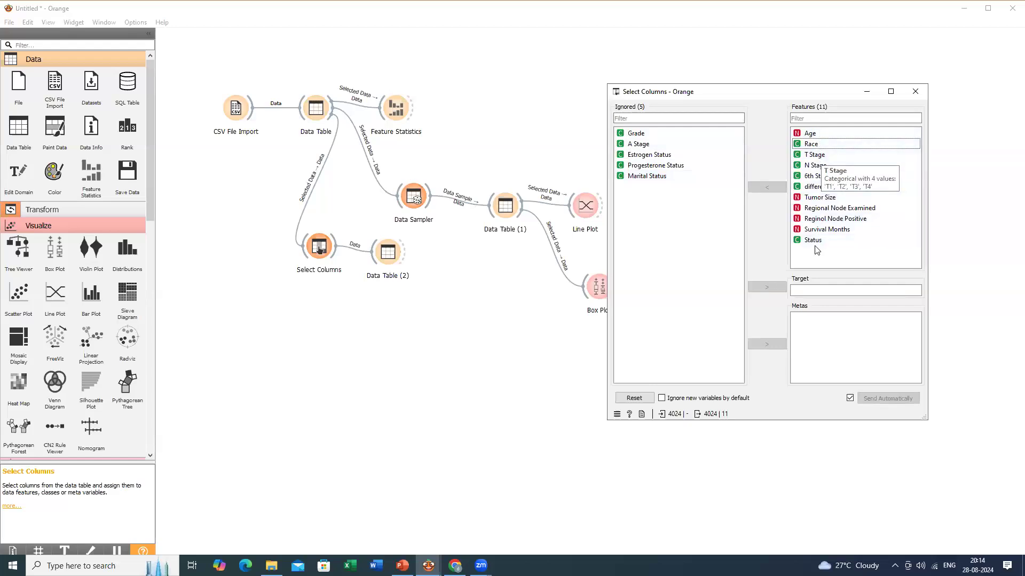
mouse_move(811, 209)
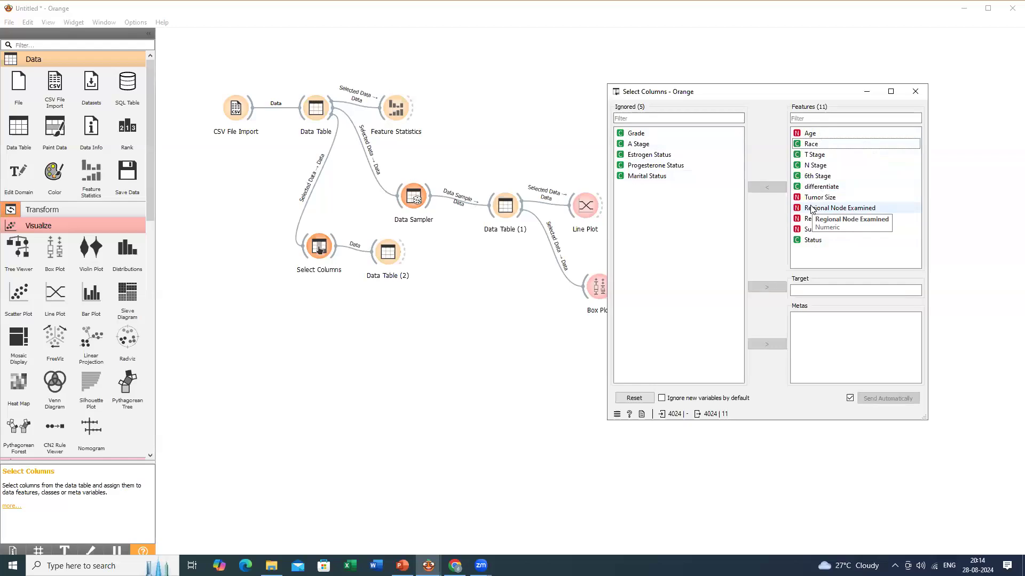
left_click(700, 441)
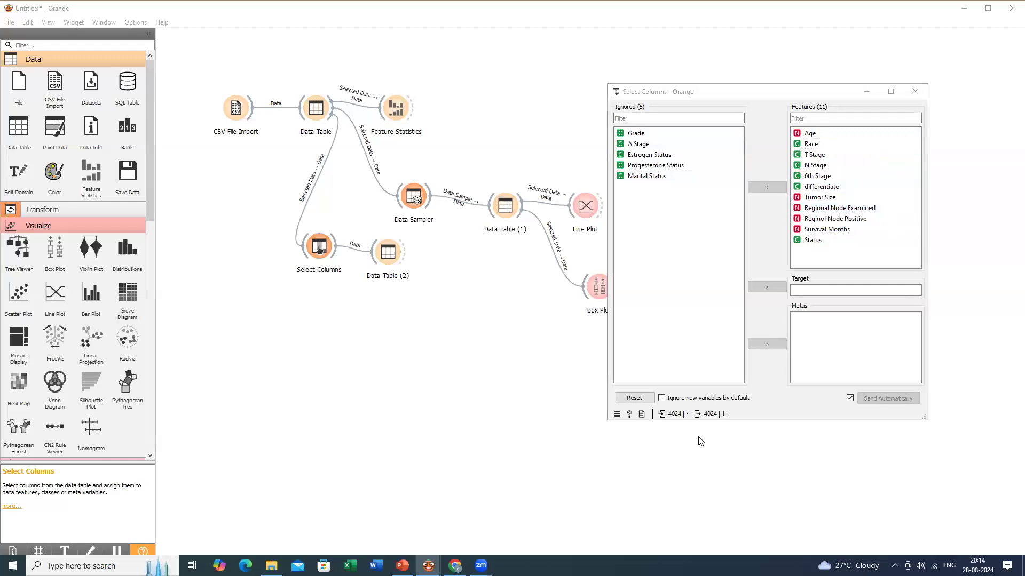
left_click(869, 92)
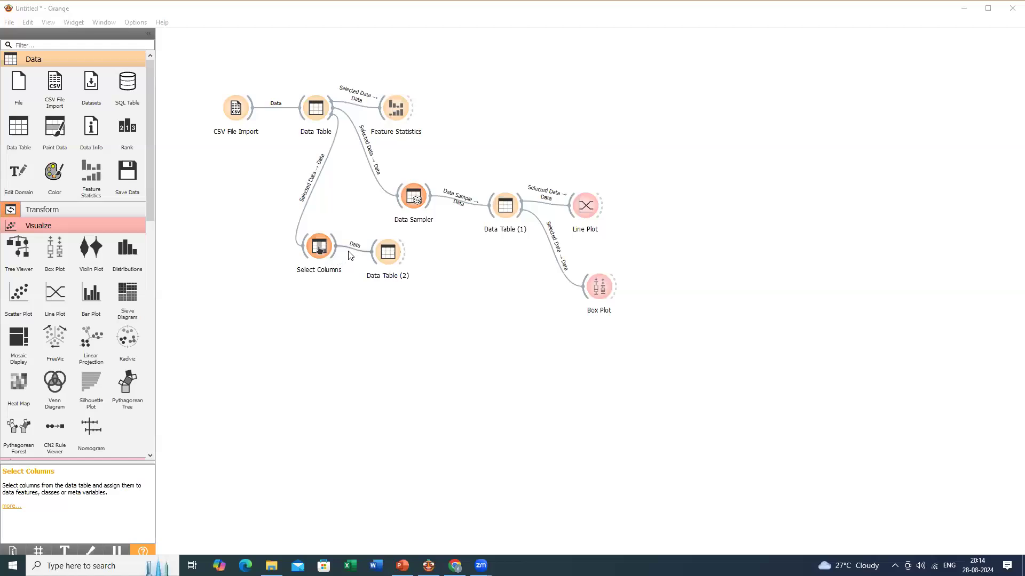
Step: View the reduced set of columns and the dataset info in the Data Table fed by Select Columns
double_click(391, 252)
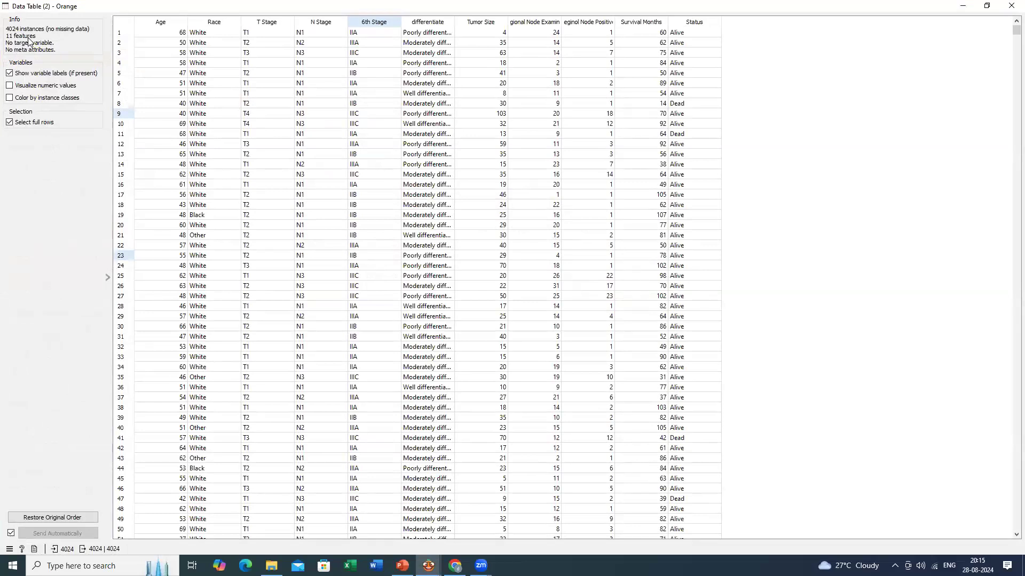
left_click(1010, 5)
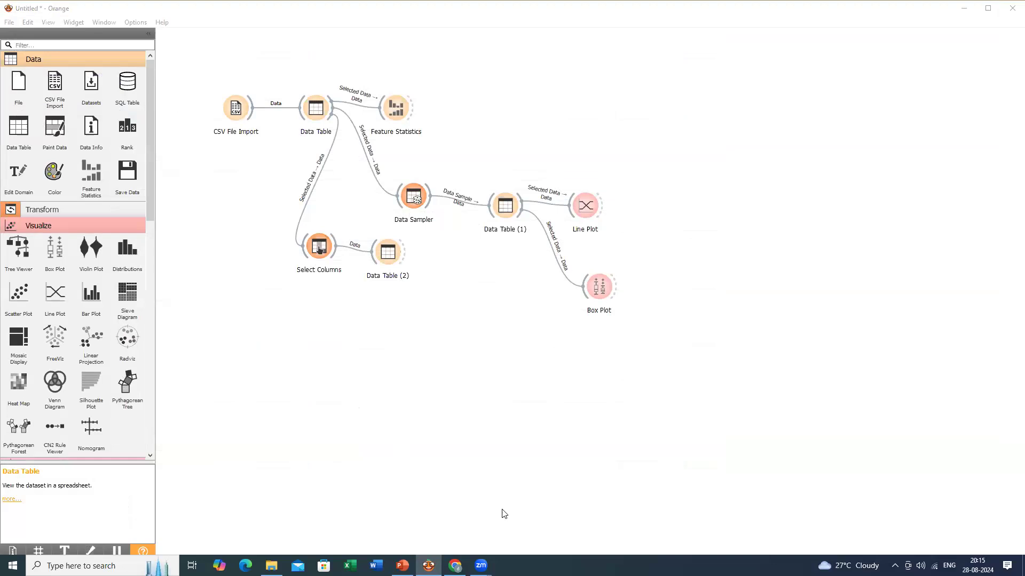
double_click(391, 258)
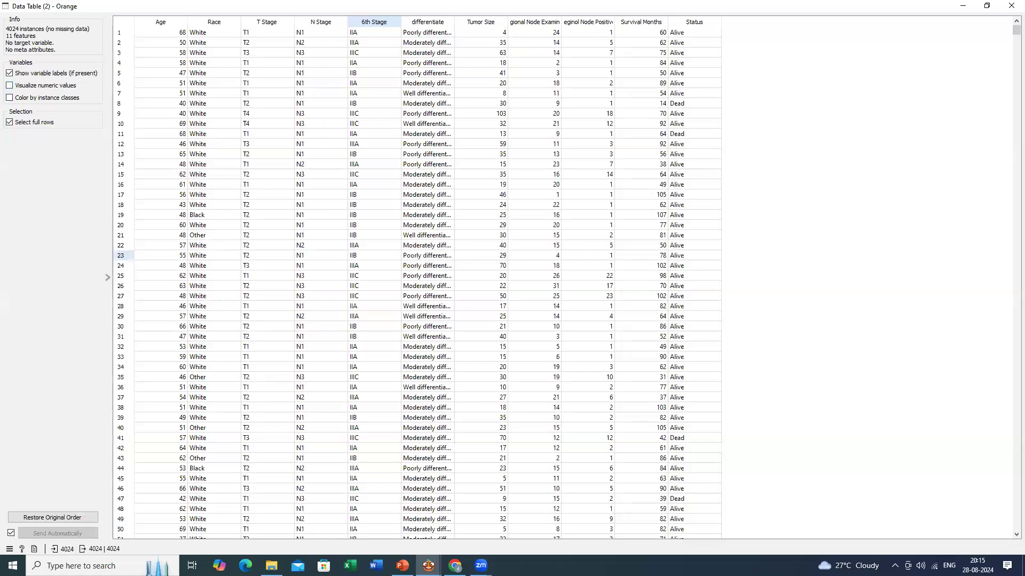
left_click(987, 7)
left_click(1011, 8)
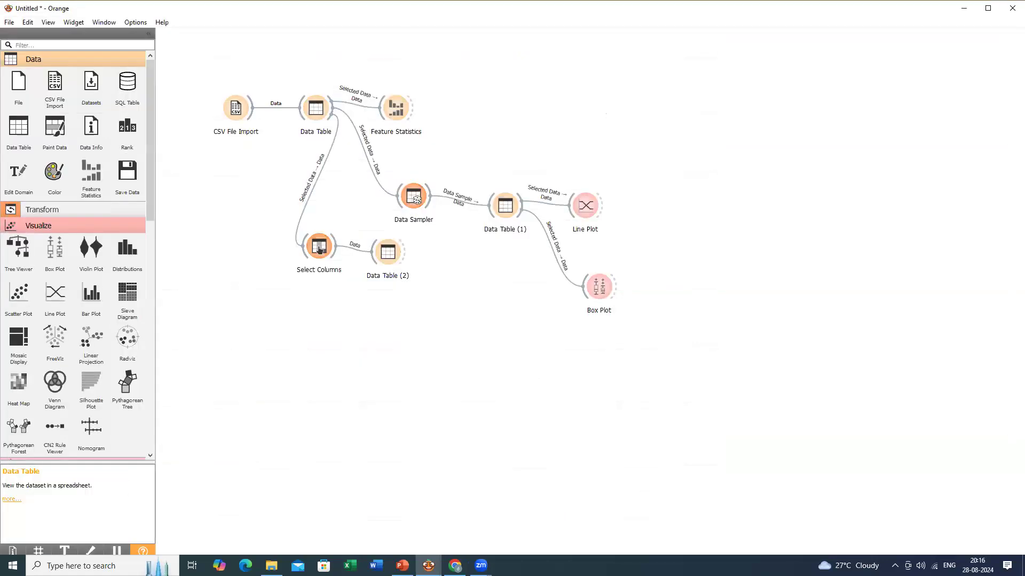
double_click(389, 255)
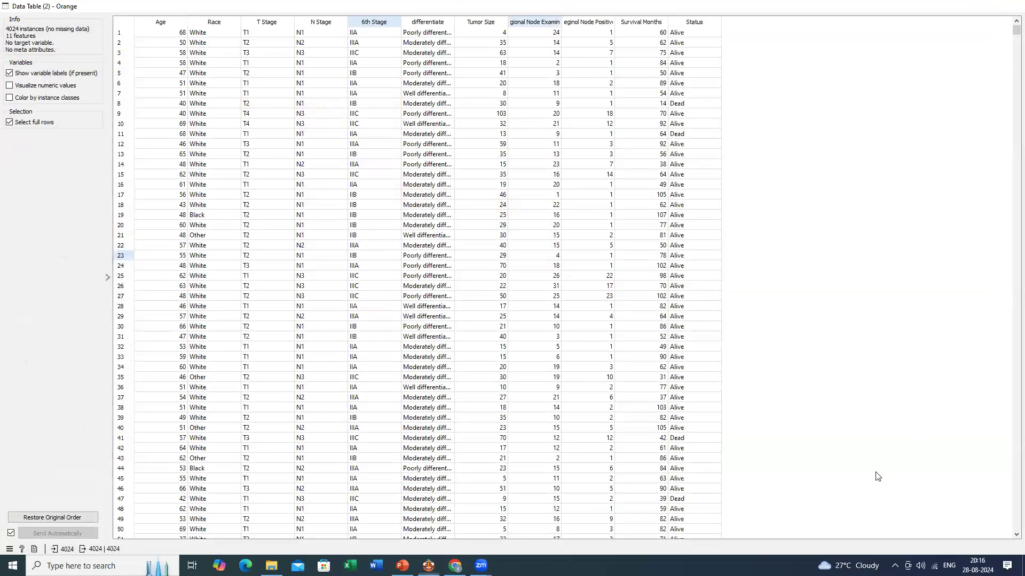
key("ctrl+w")
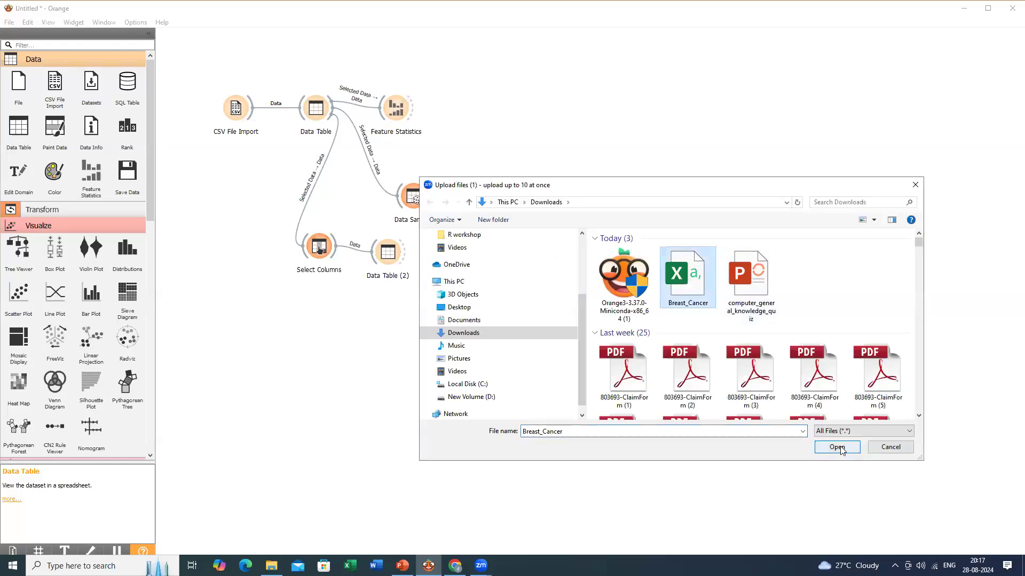
Step: Upload the Breast_Cancer file from the Downloads folder to Zoom
left_click(836, 447)
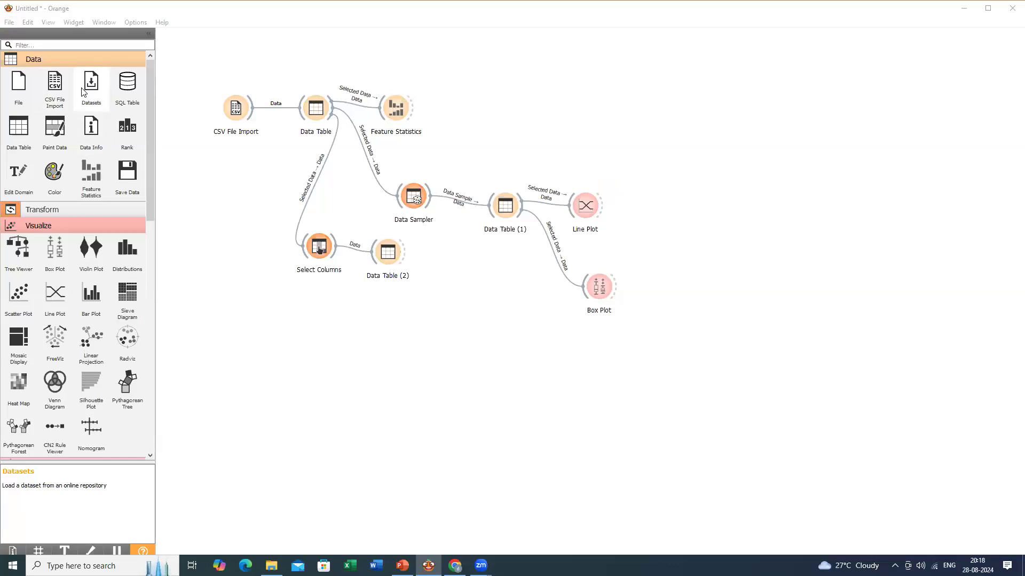
Step: Create a new workflow in a maximised window and add a Datasets widget to it
left_click(9, 23)
key("Escape")
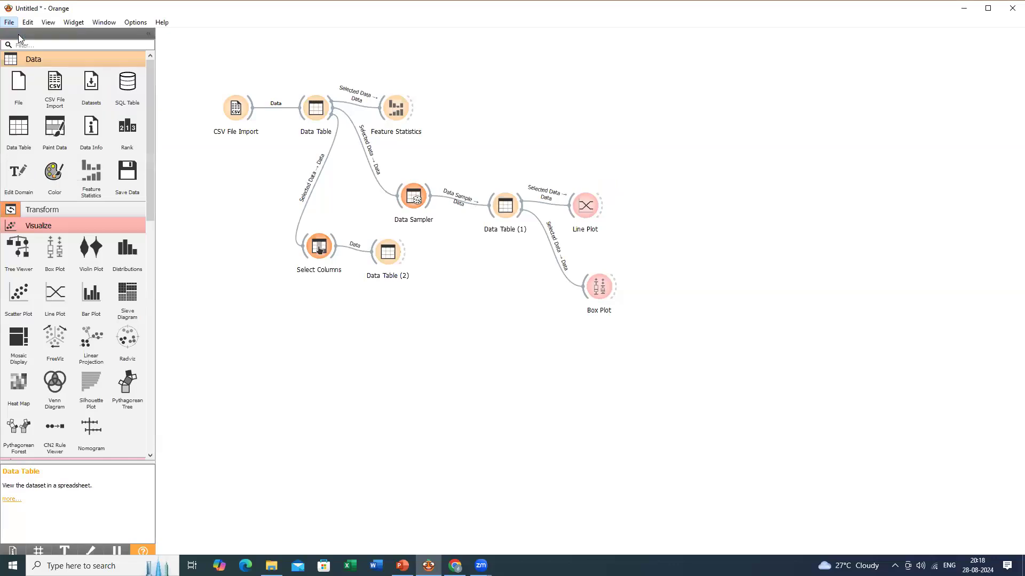
key("ctrl+n")
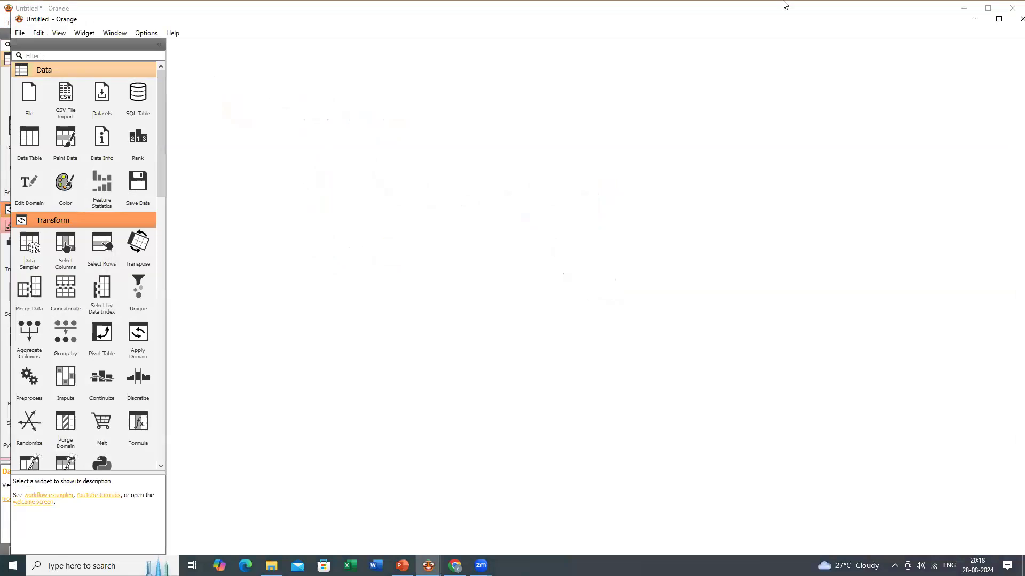
key("super+Up")
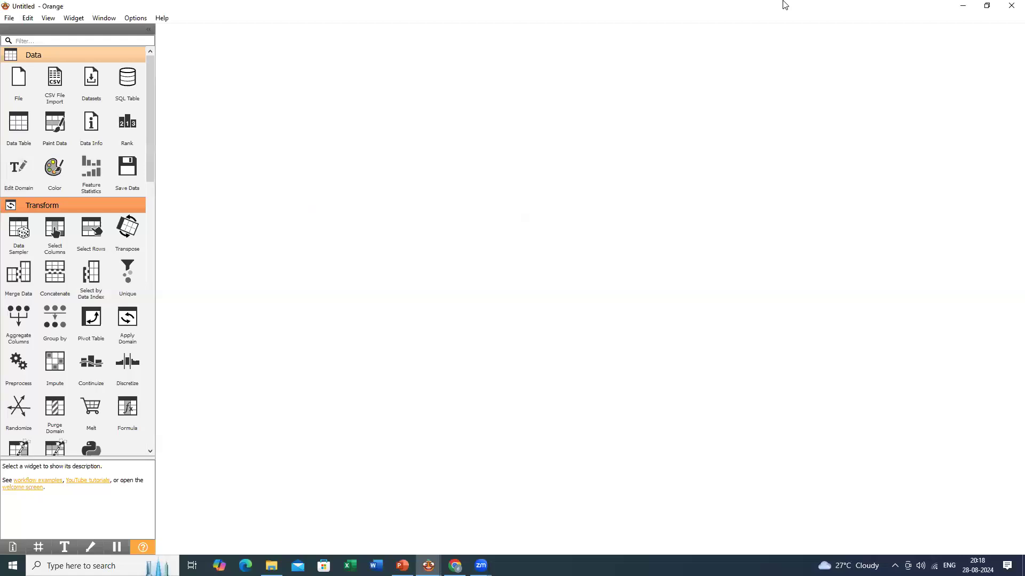
left_click(91, 79)
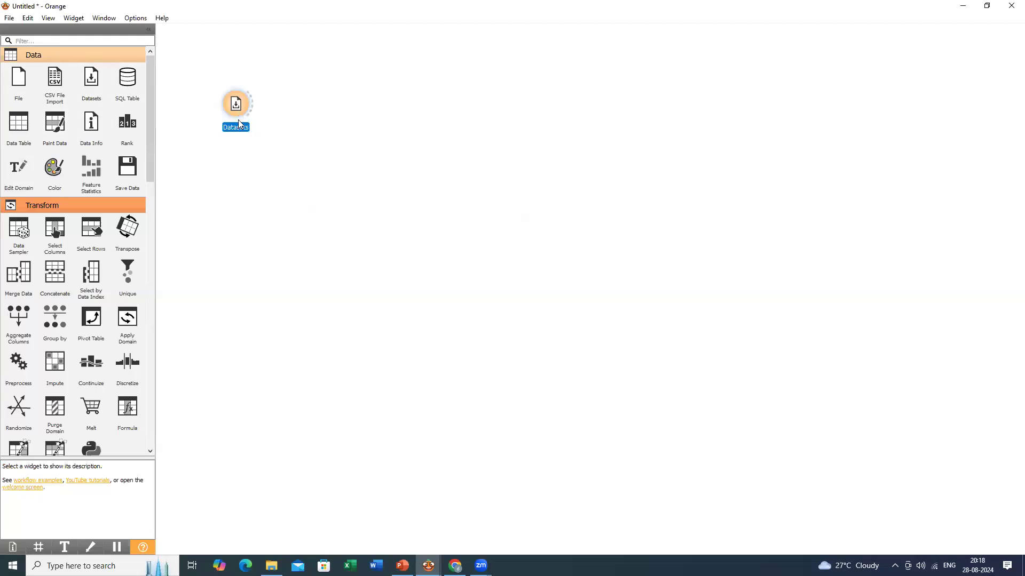
Step: Browse the online repository in the Datasets widget, load the Titanic dataset, and close the widget's window
double_click(238, 102)
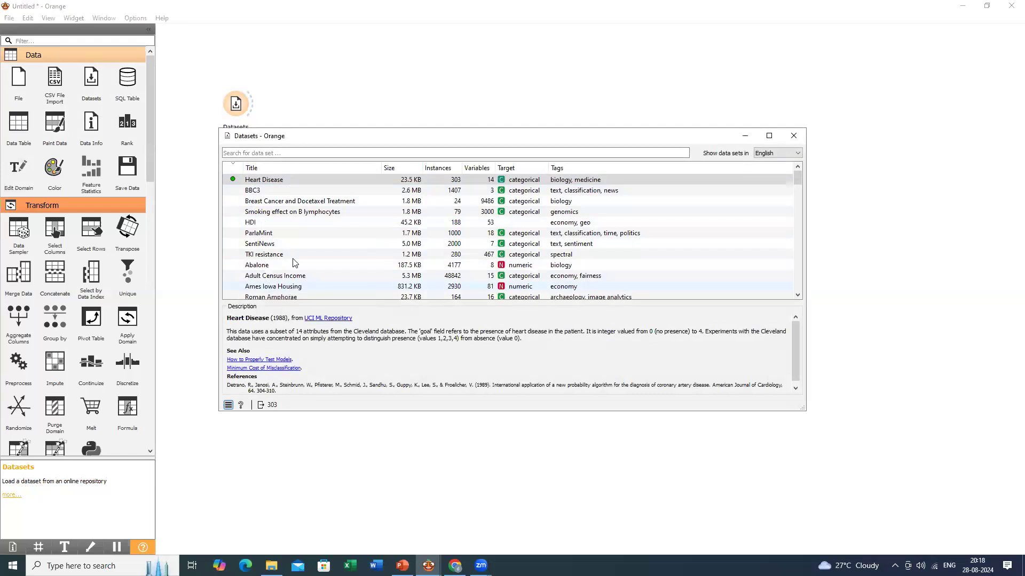
scroll(302, 265, "down", 3)
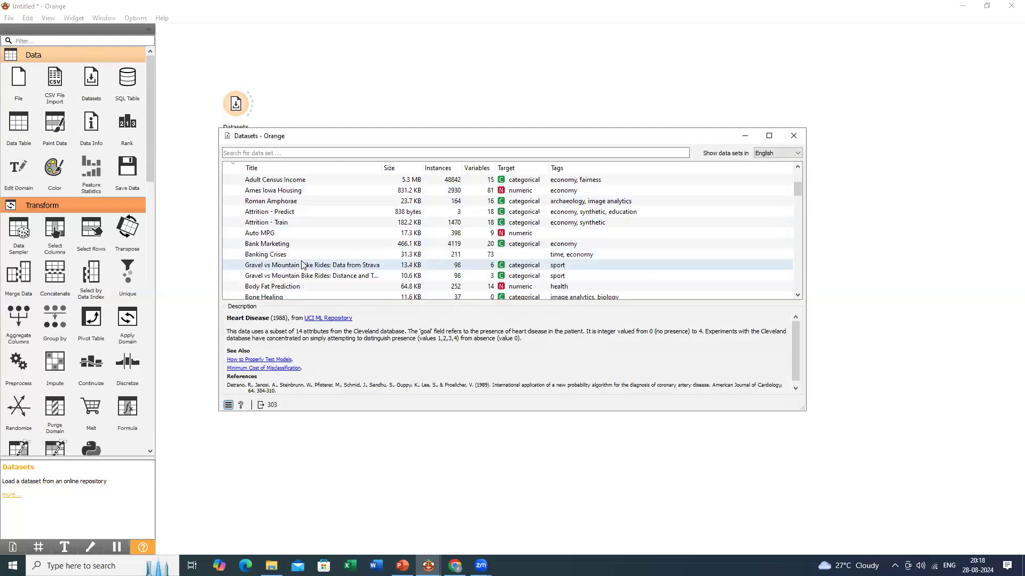
scroll(302, 266, "down", 5)
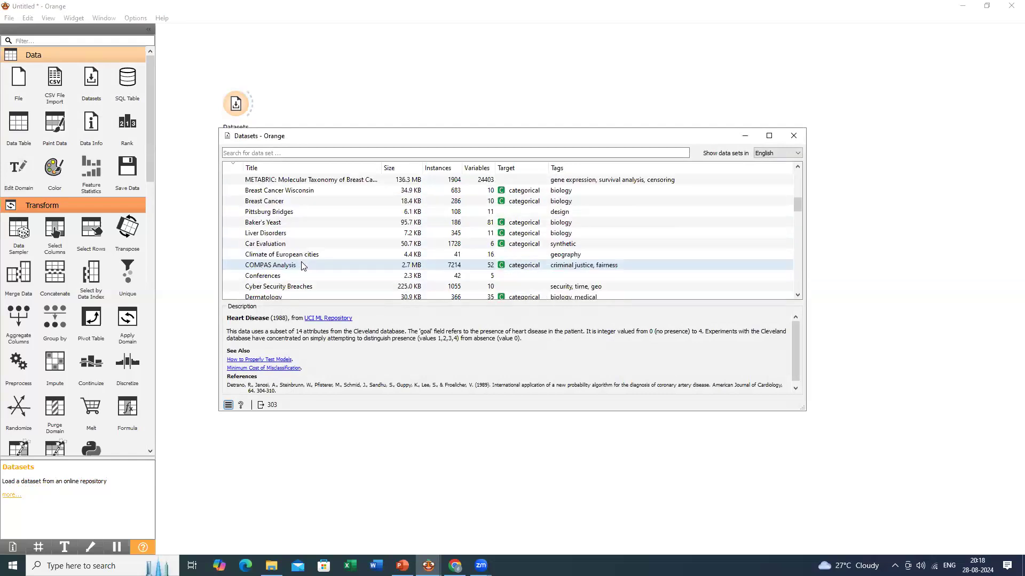
scroll(302, 266, "down", 7)
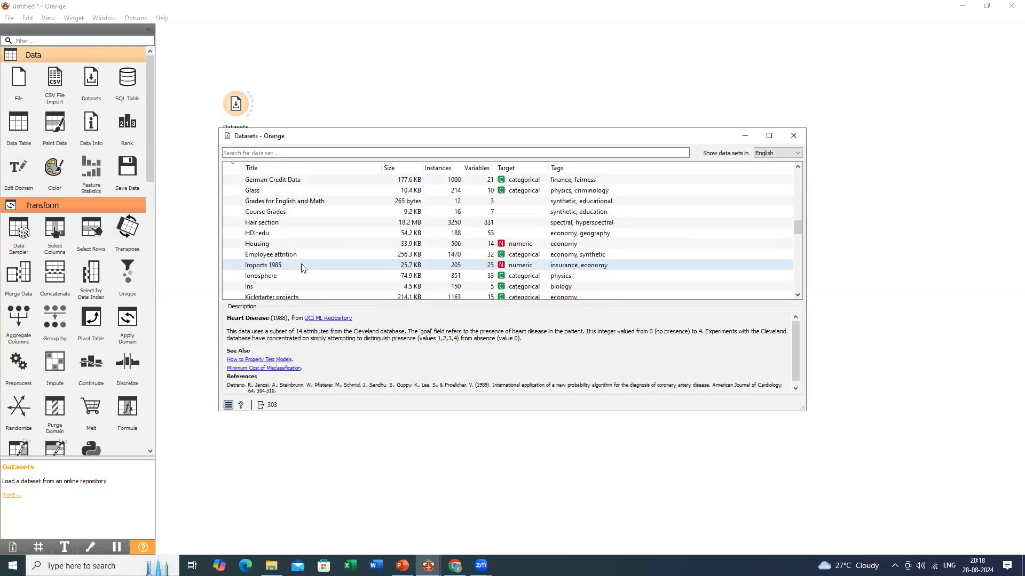
scroll(302, 265, "down", 3)
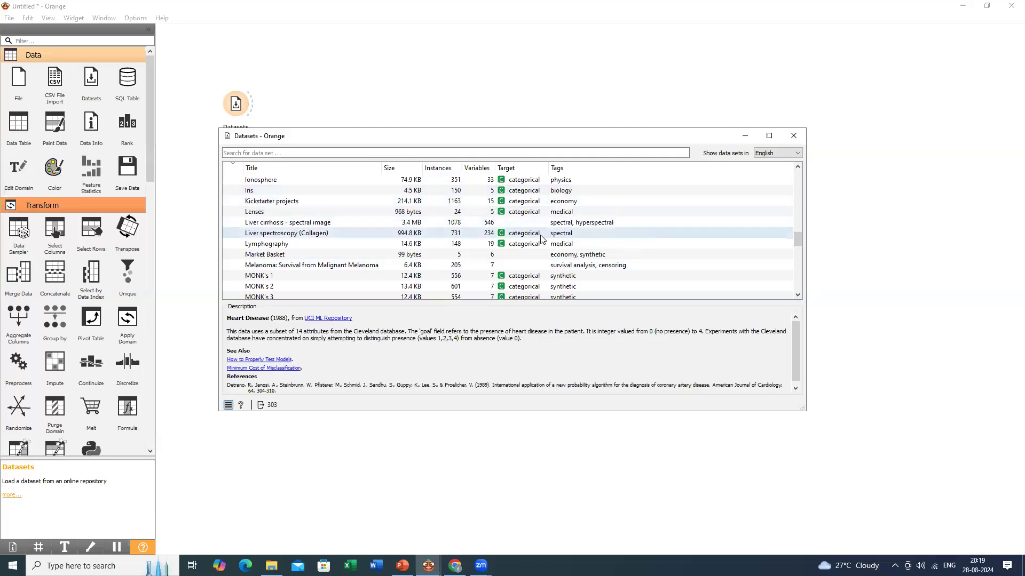
scroll(542, 239, "down", 3)
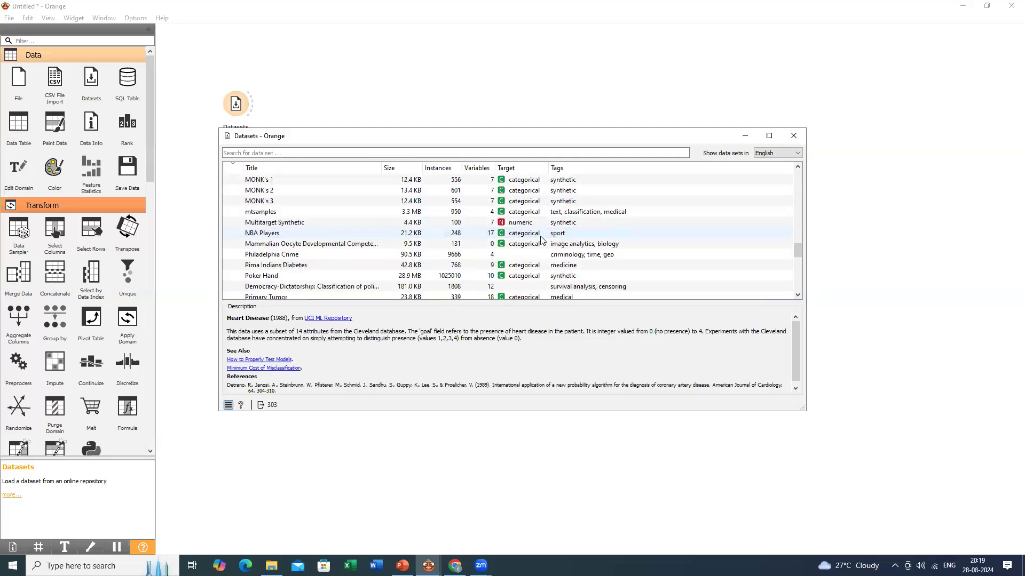
scroll(542, 241, "down", 3)
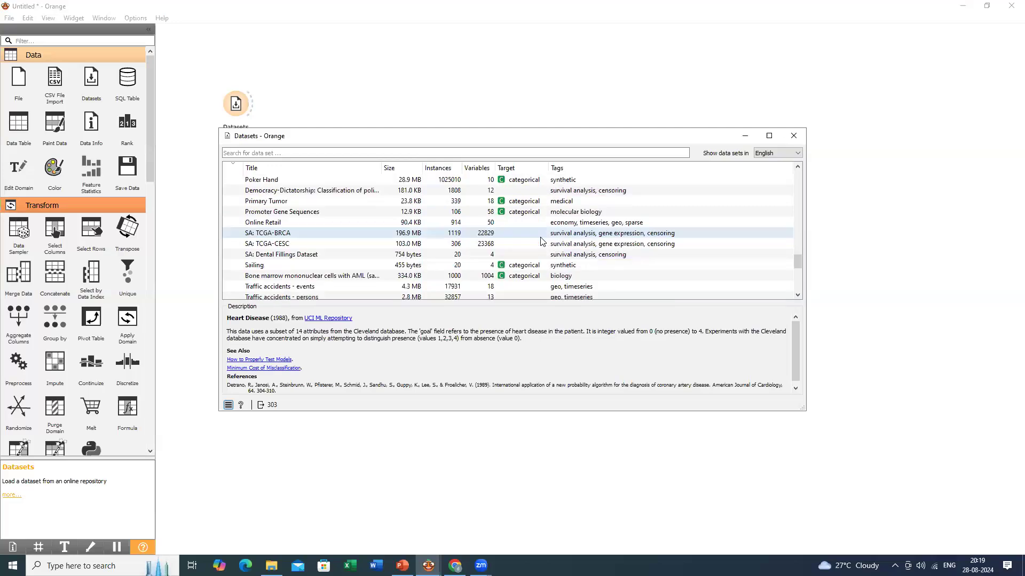
scroll(542, 242, "down", 2)
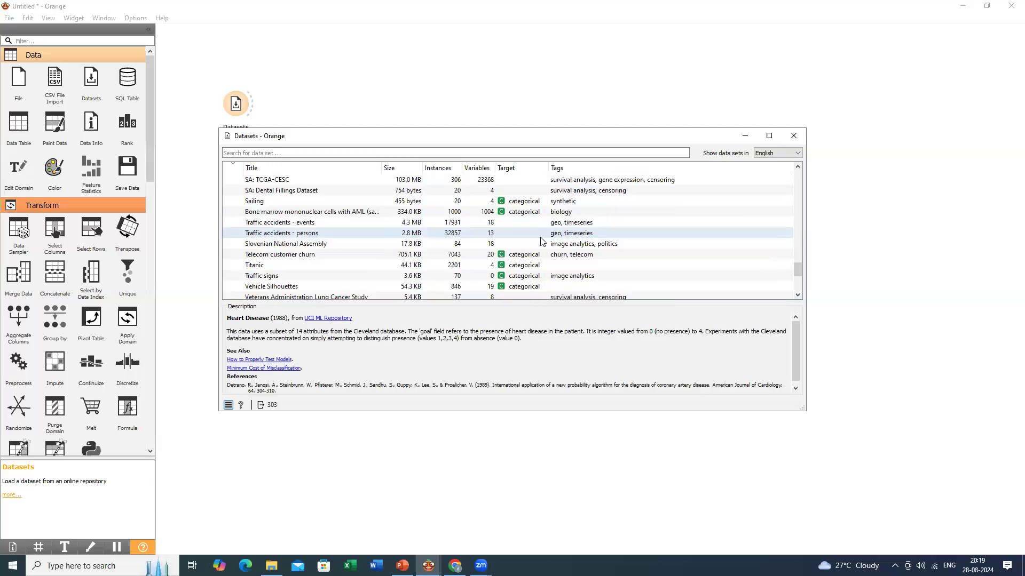
scroll(542, 241, "down", 2)
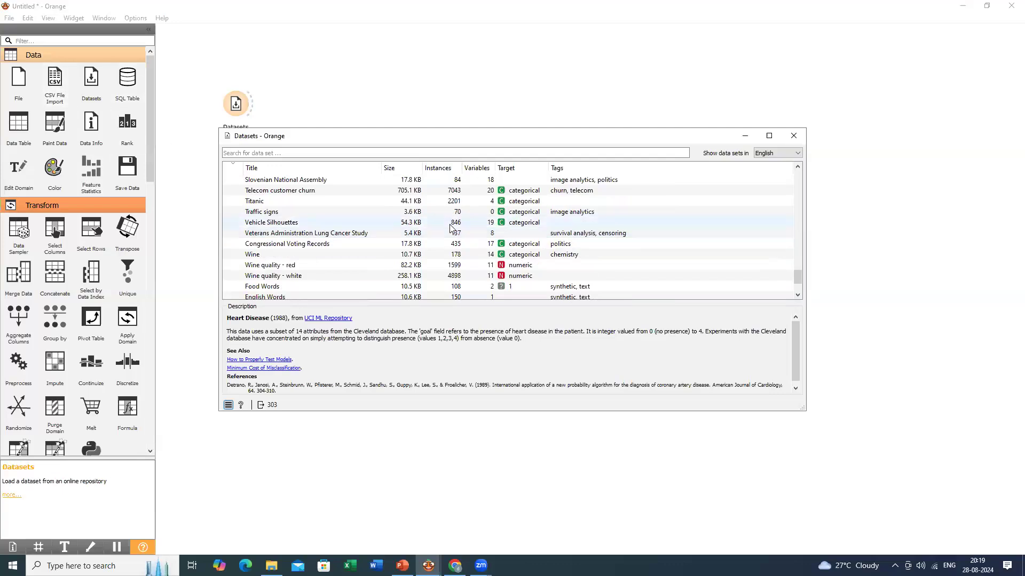
left_click(254, 202)
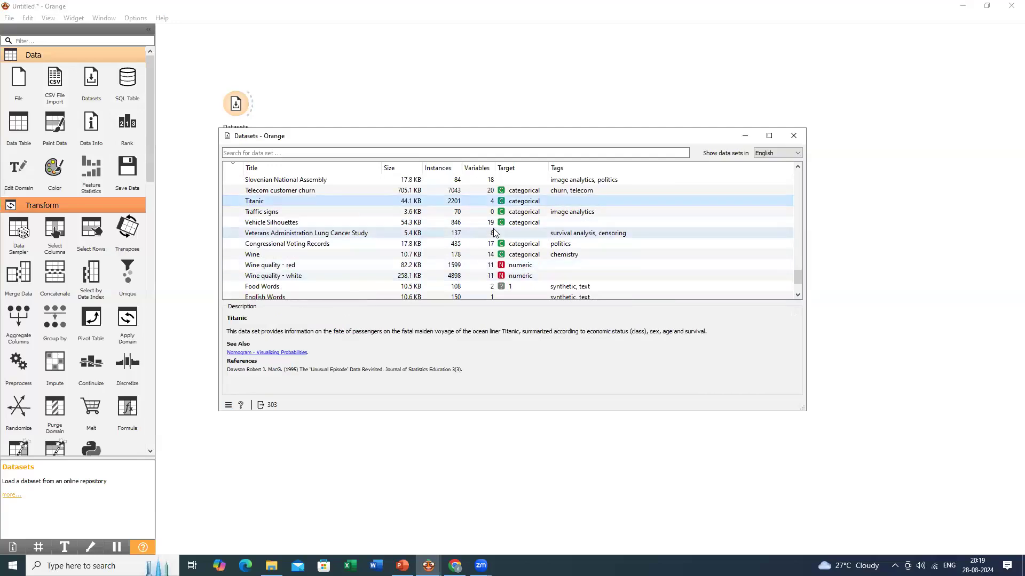
double_click(282, 201)
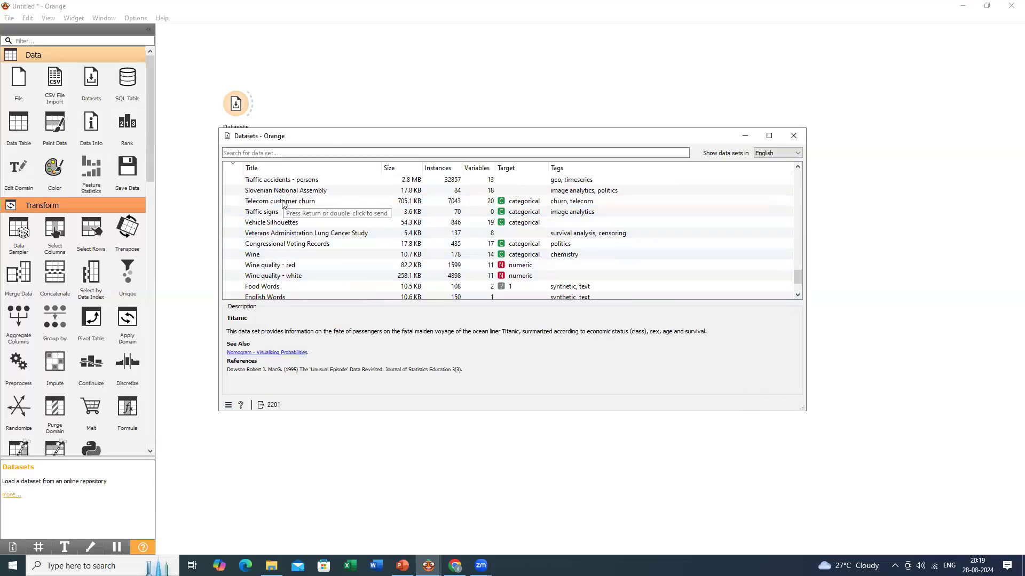
left_click(794, 136)
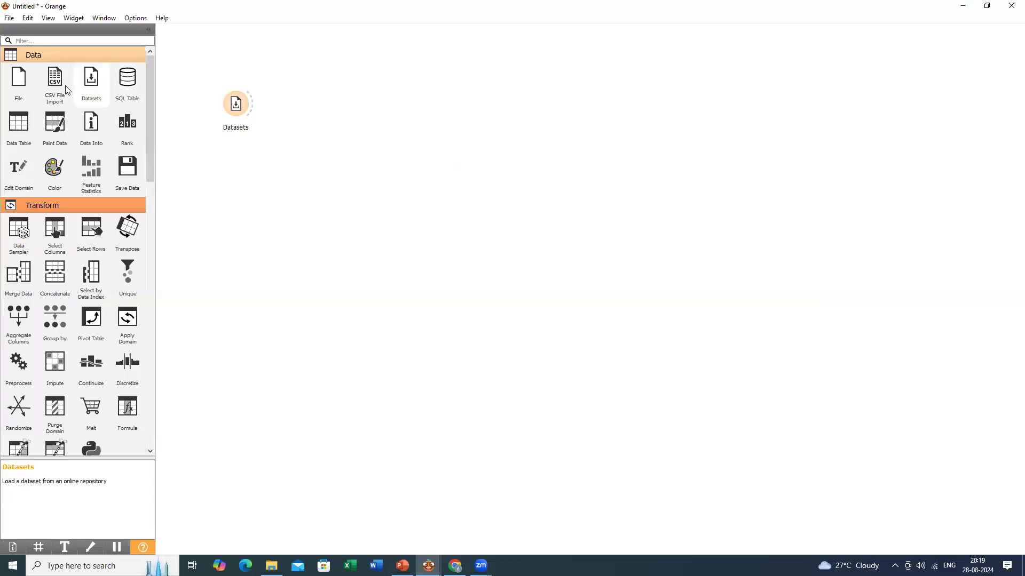
Step: Add a Data Table fed by the Datasets widget and open it to look through the Titanic records
left_click(18, 123)
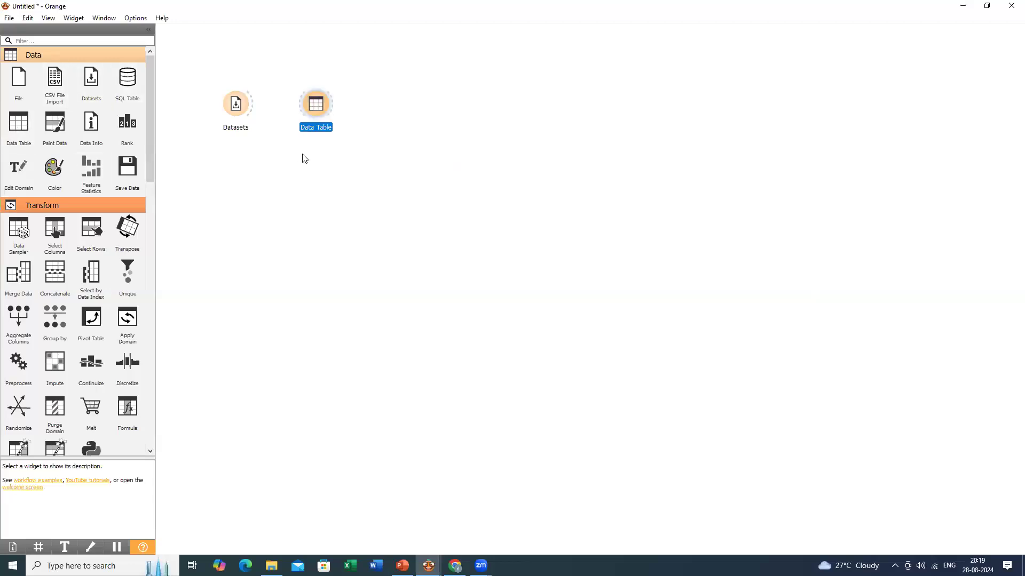
left_click_drag(252, 102, 302, 110)
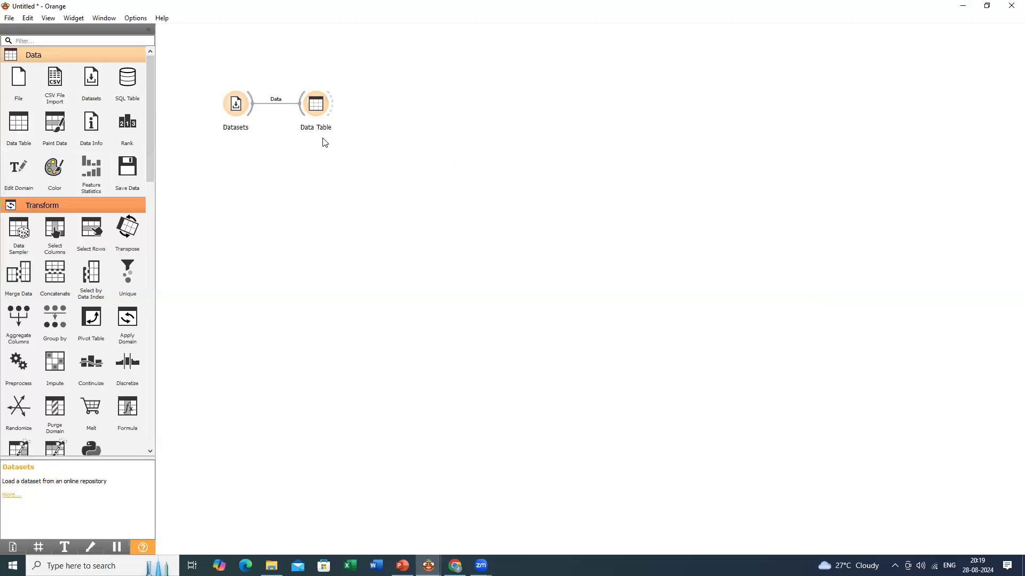
double_click(319, 106)
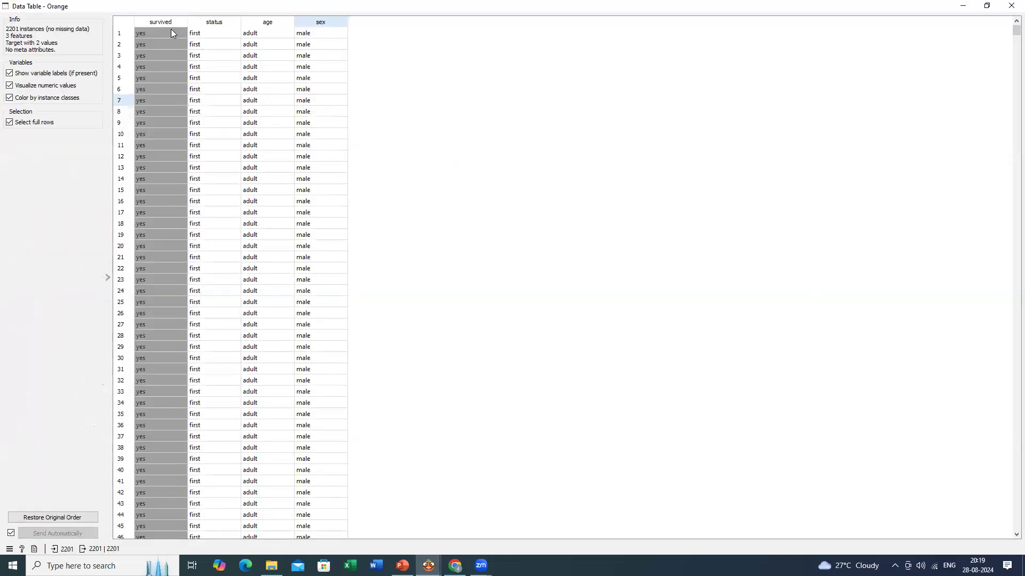
scroll(211, 435, "down", 9)
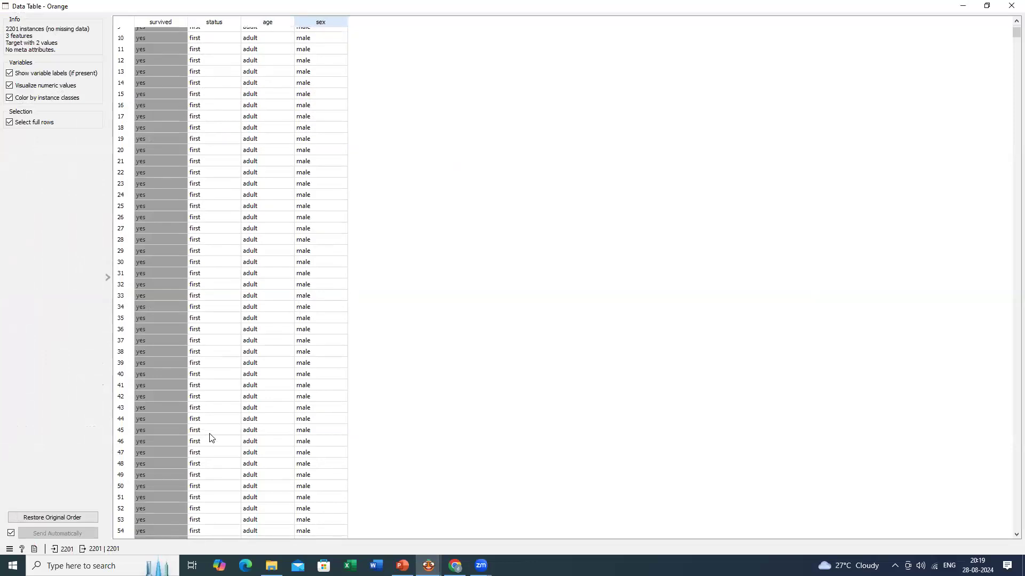
scroll(211, 435, "down", 16)
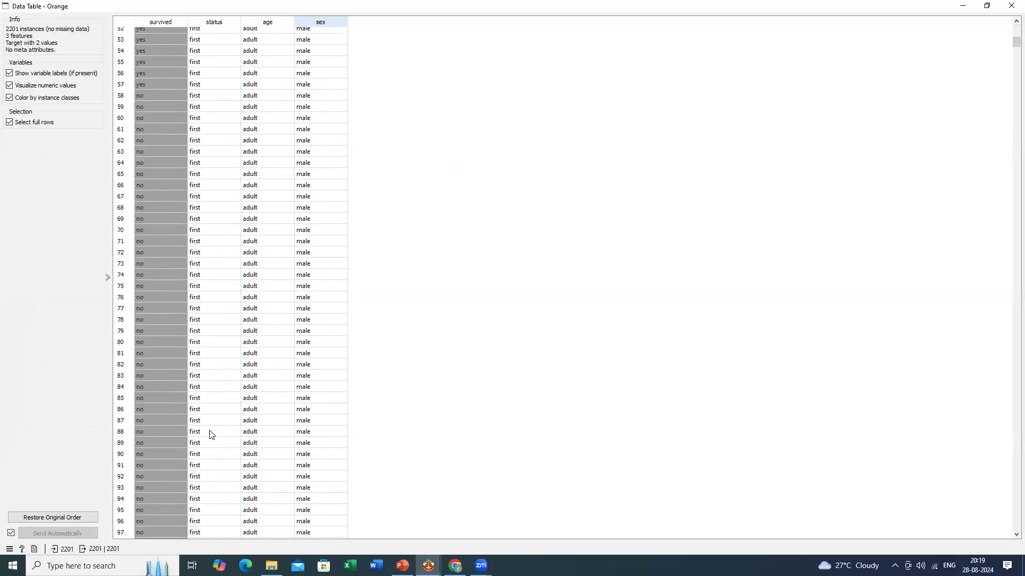
scroll(211, 441, "down", 3)
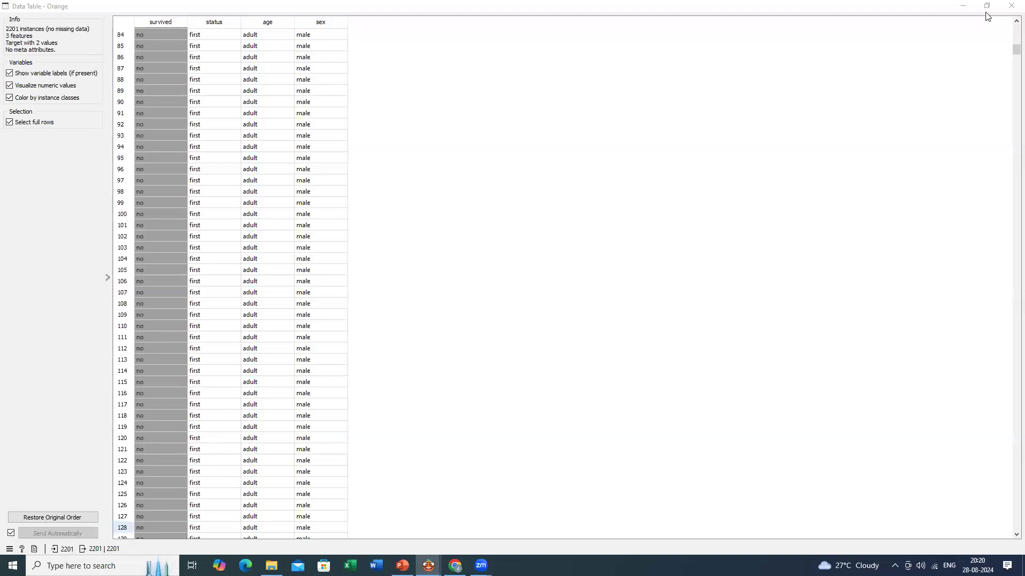
Step: Close the Data Table and load the Heart Disease dataset in the Datasets widget
left_click(1011, 6)
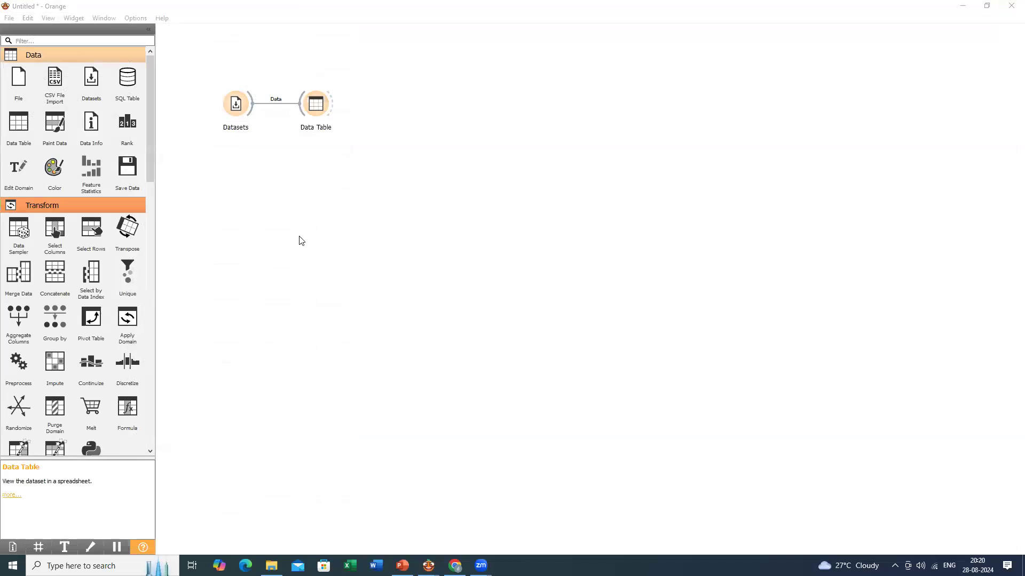
key("Return")
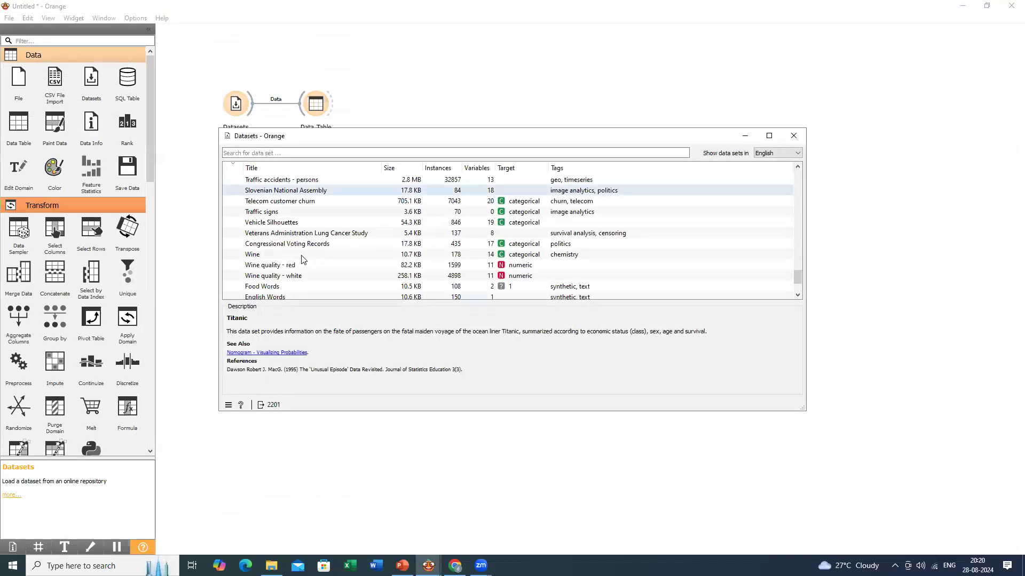
scroll(303, 260, "up", 1)
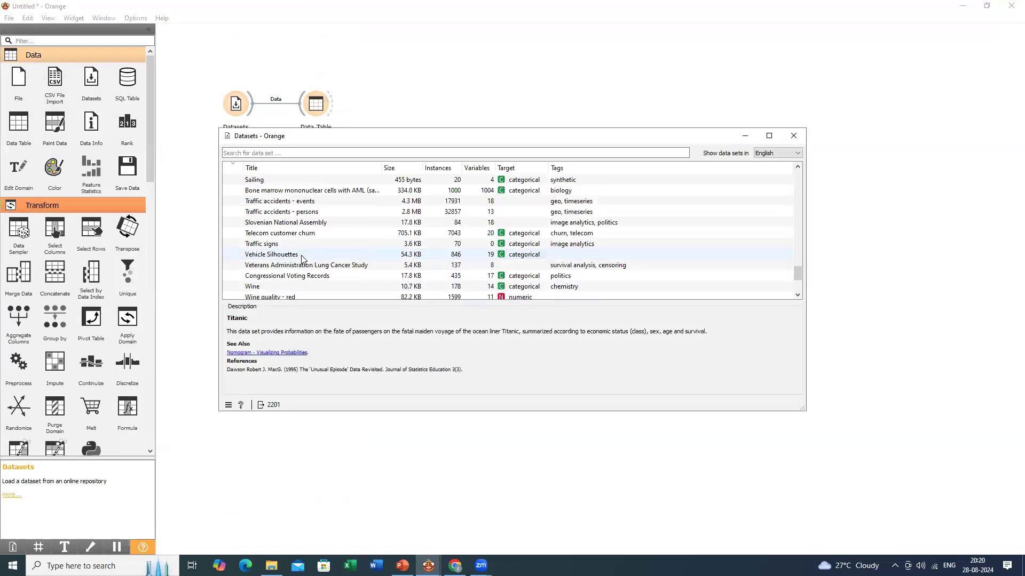
scroll(302, 260, "up", 2)
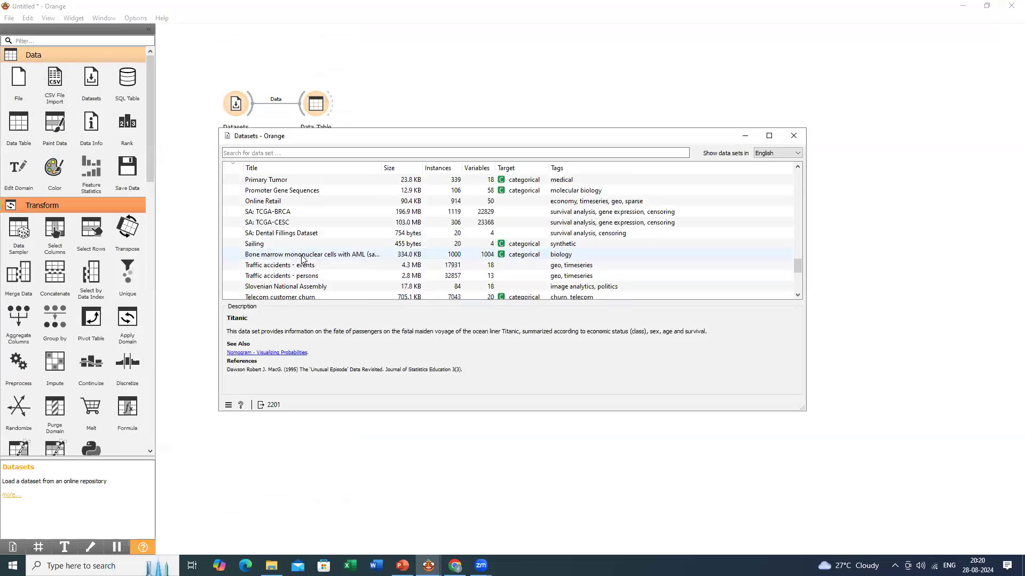
scroll(297, 262, "up", 2)
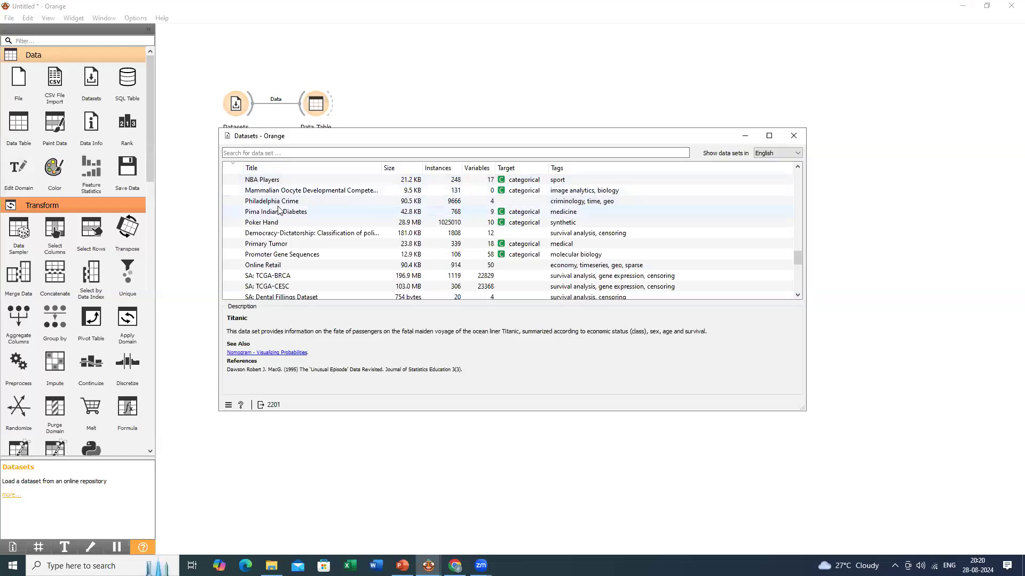
scroll(278, 209, "up", 7)
scroll(278, 210, "up", 10)
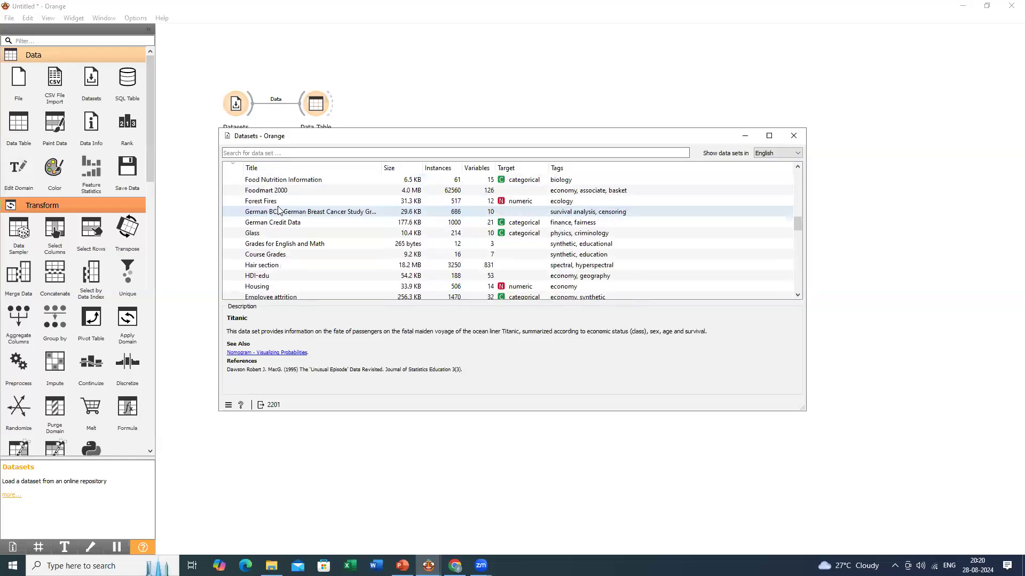
scroll(278, 210, "up", 4)
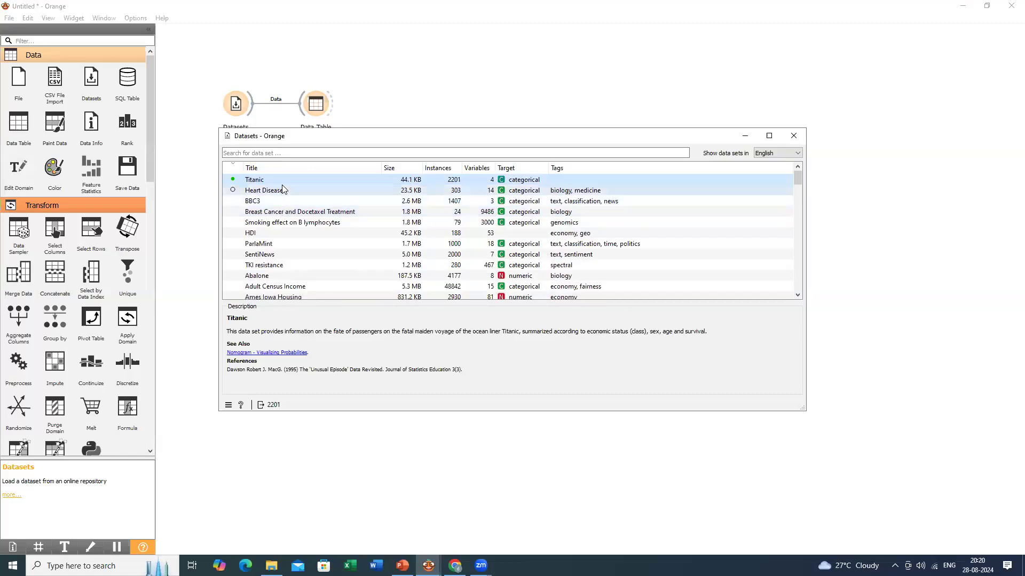
left_click(283, 190)
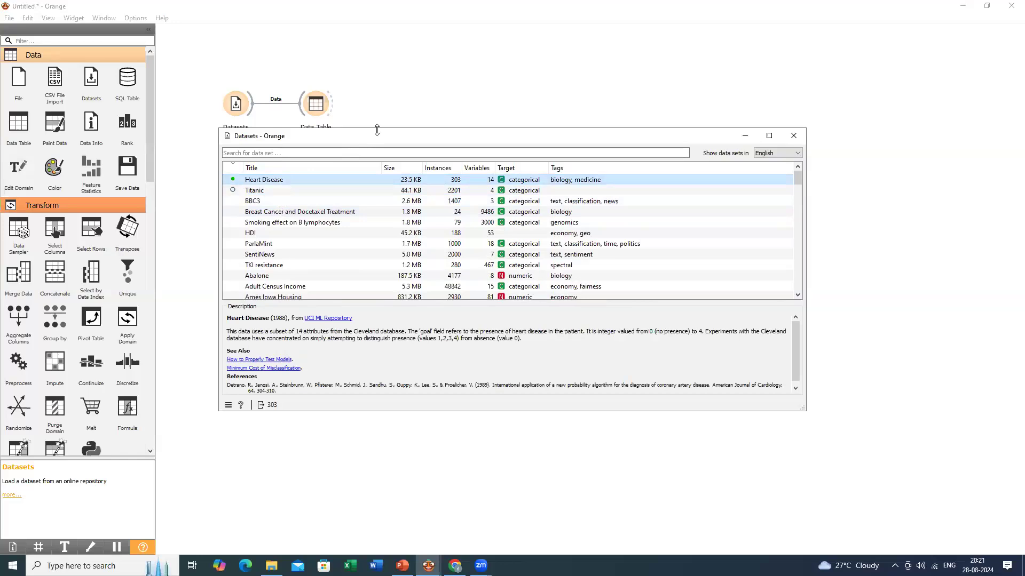
Step: Look through the Heart Disease records in the Data Table, recheck the Datasets widget's selection, and close both widget windows
double_click(324, 101)
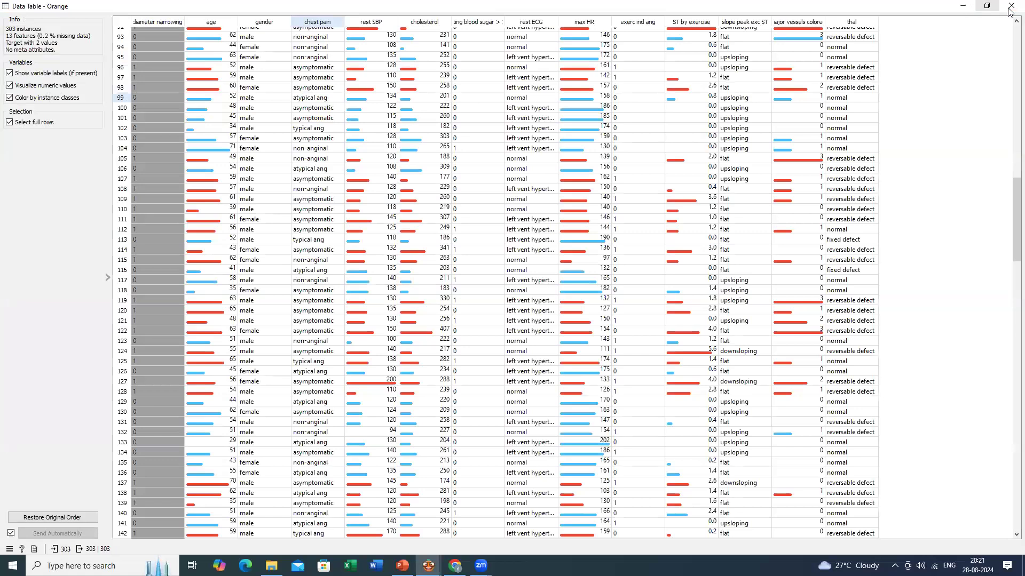
key("Escape")
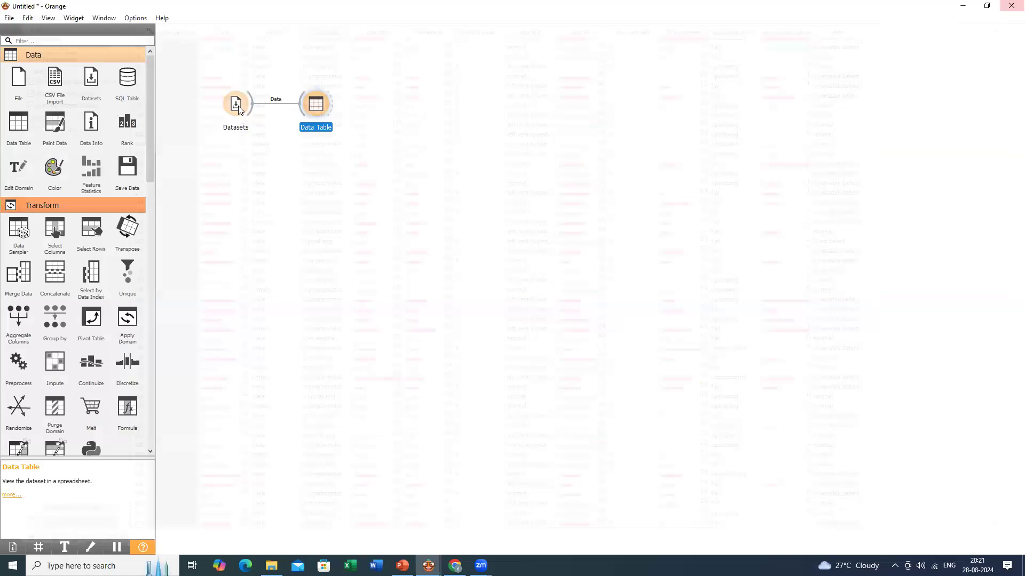
double_click(239, 108)
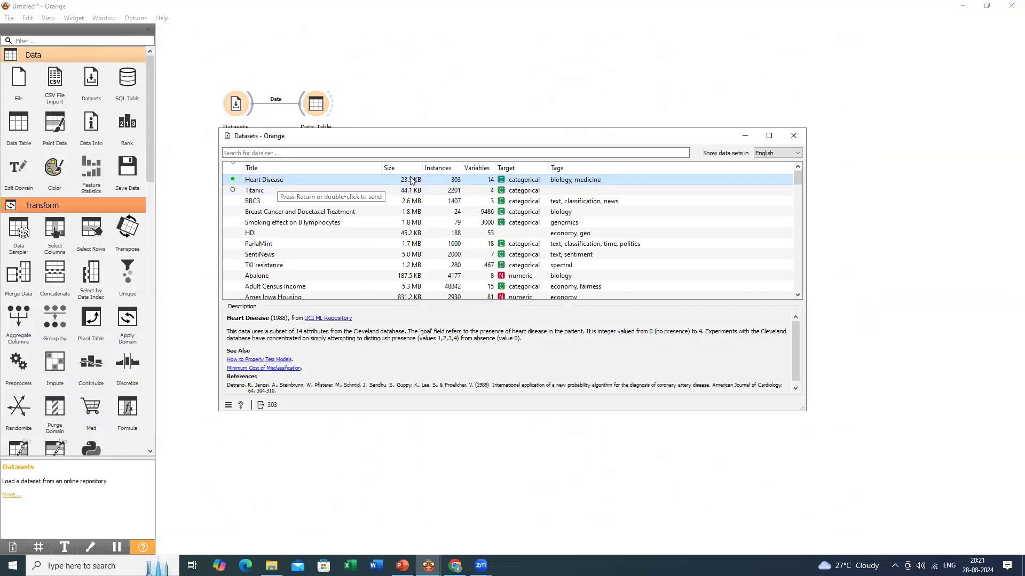
left_click(791, 137)
left_click(326, 105)
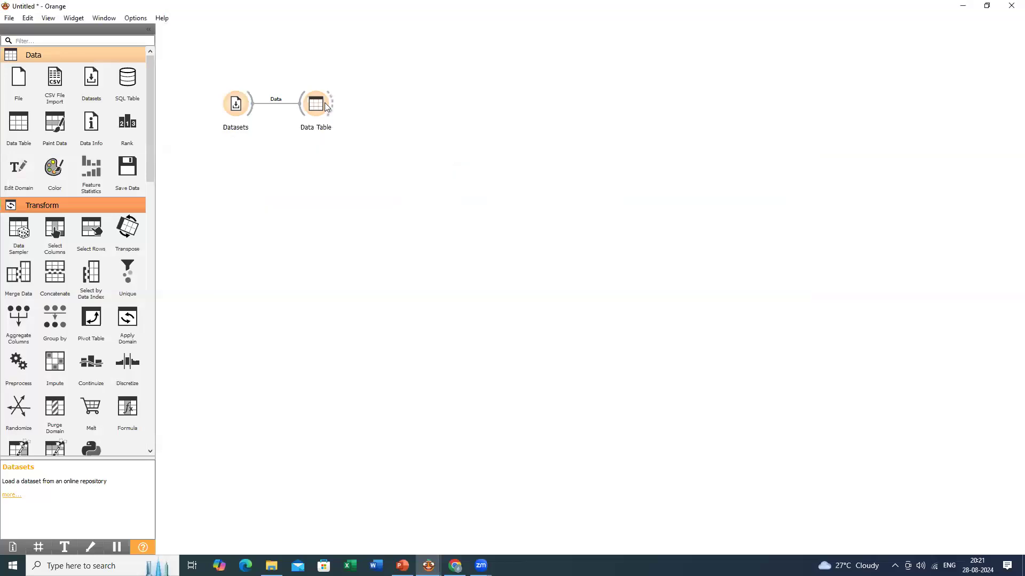
double_click(325, 105)
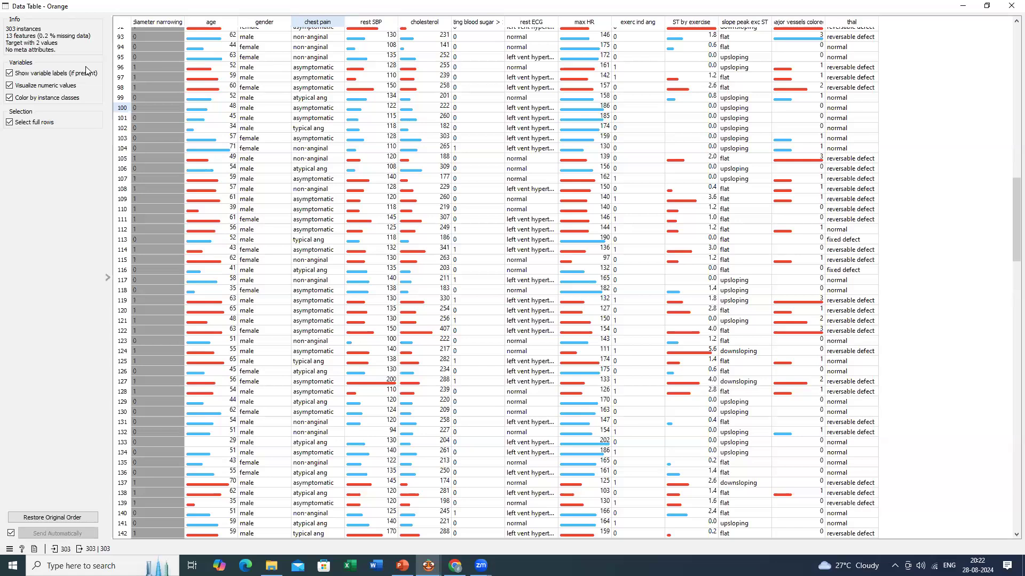
left_click(1006, 9)
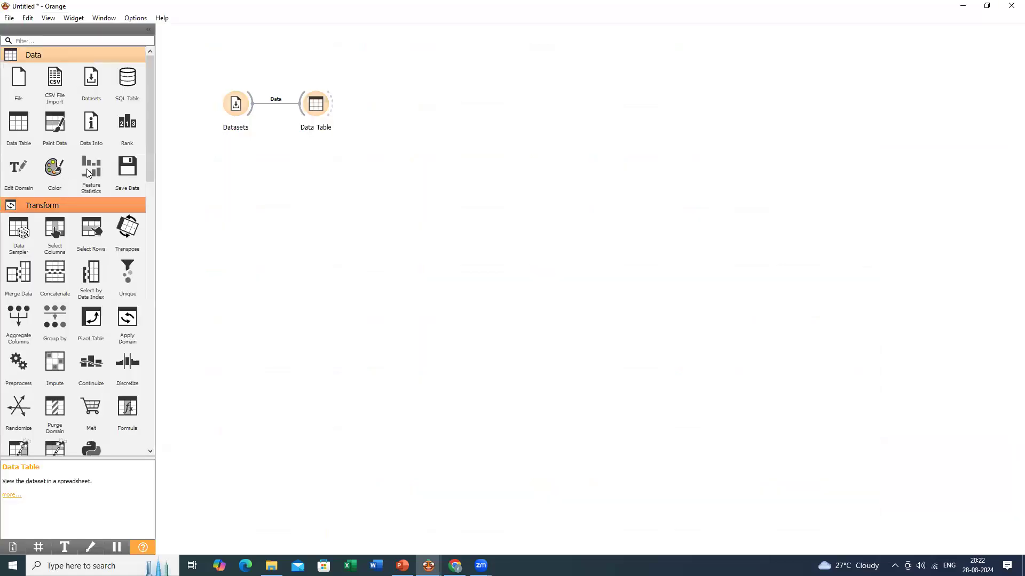
Step: Add a Feature Statistics widget fed by the Data Table and open it
left_click(89, 173)
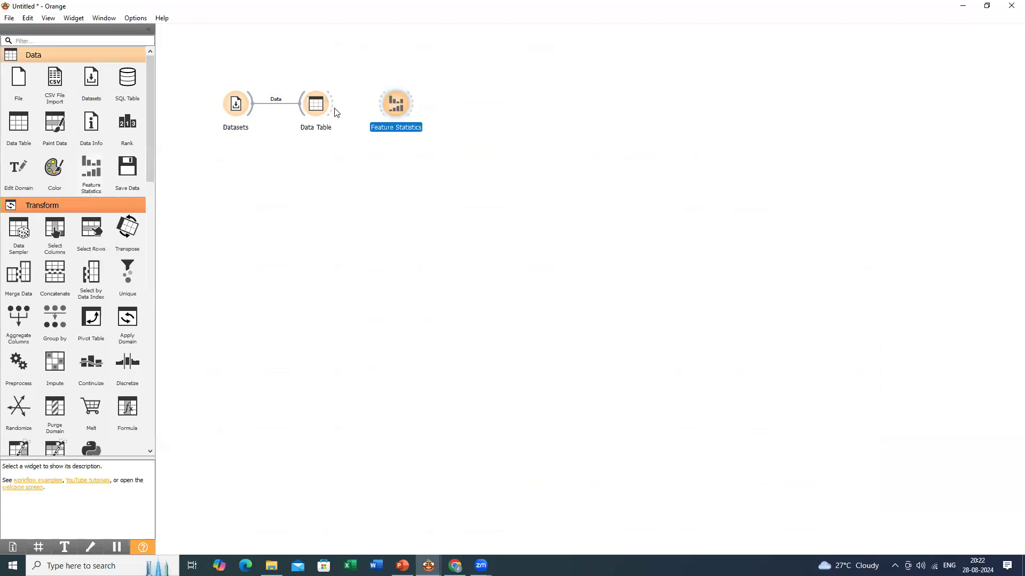
left_click_drag(335, 110, 388, 111)
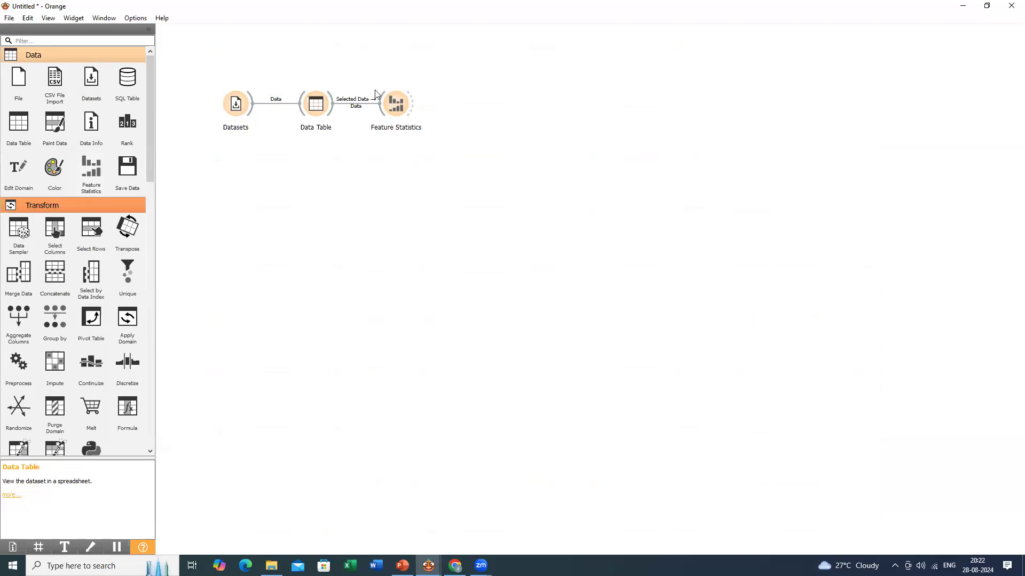
left_click(401, 105)
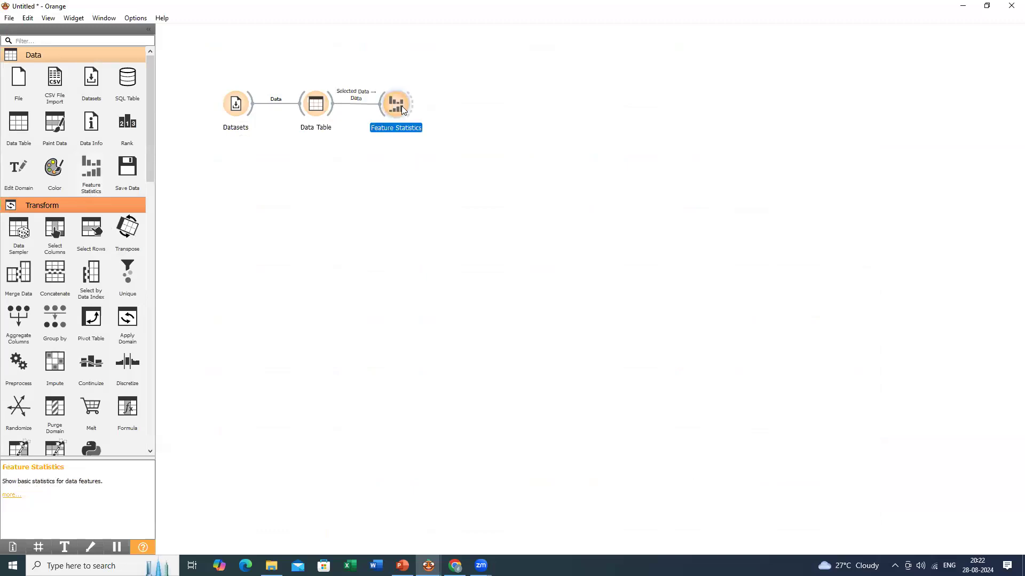
double_click(401, 106)
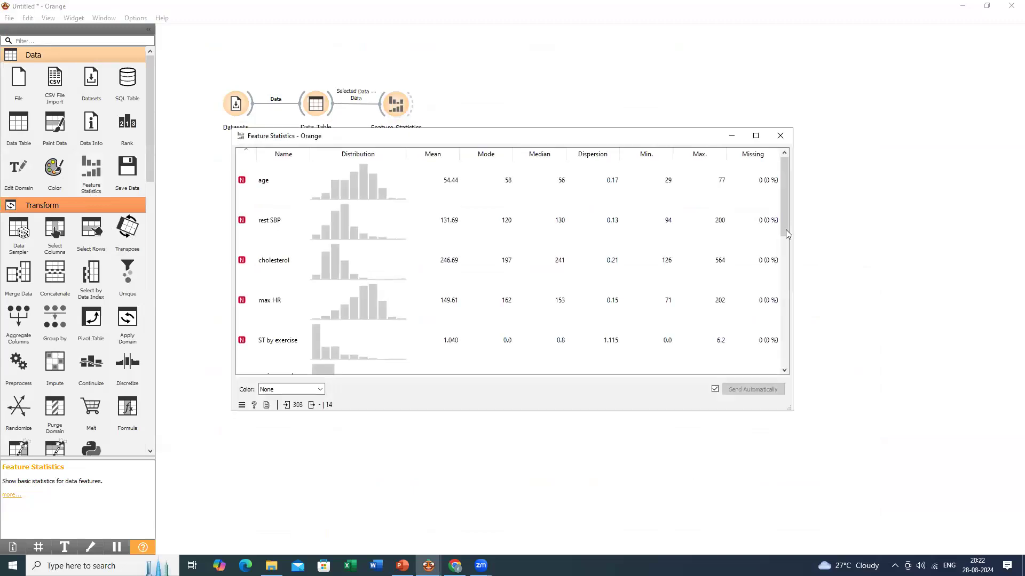
Step: Examine the missing values of the Heart Disease features in Feature Statistics, selecting the major vessels colored row
scroll(791, 252, "down", 3)
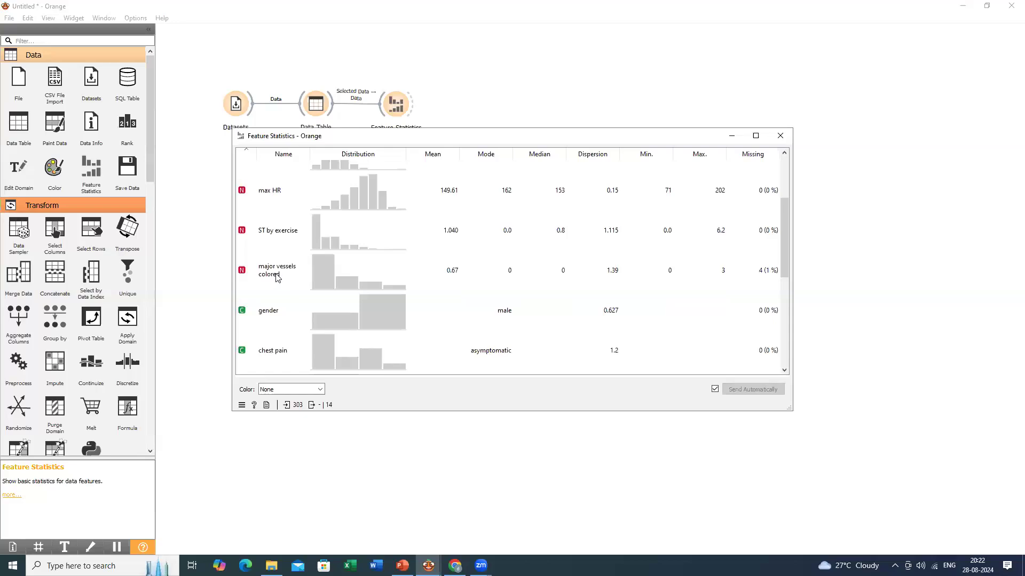
left_click(762, 277)
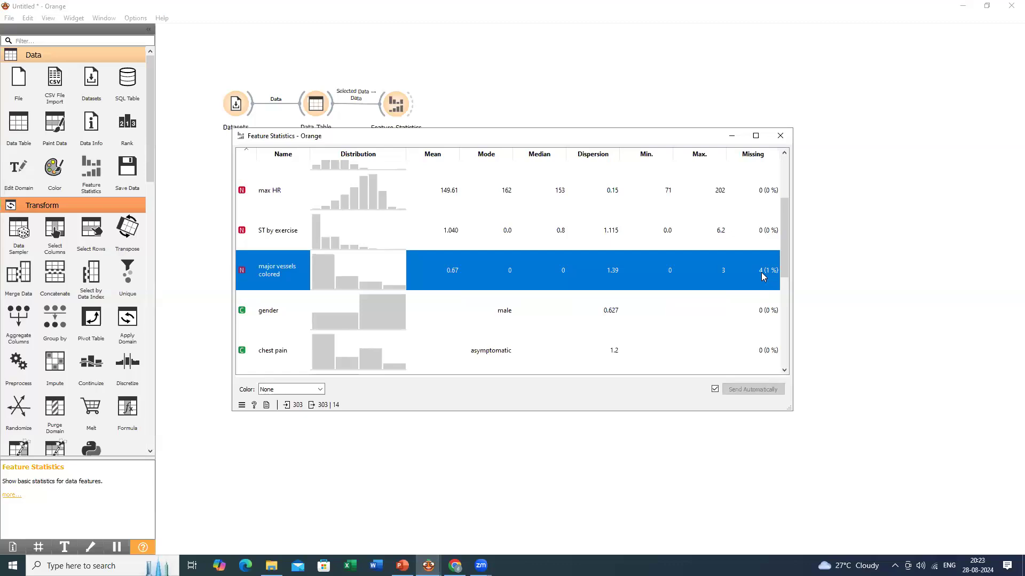
left_click_drag(782, 246, 382, 312)
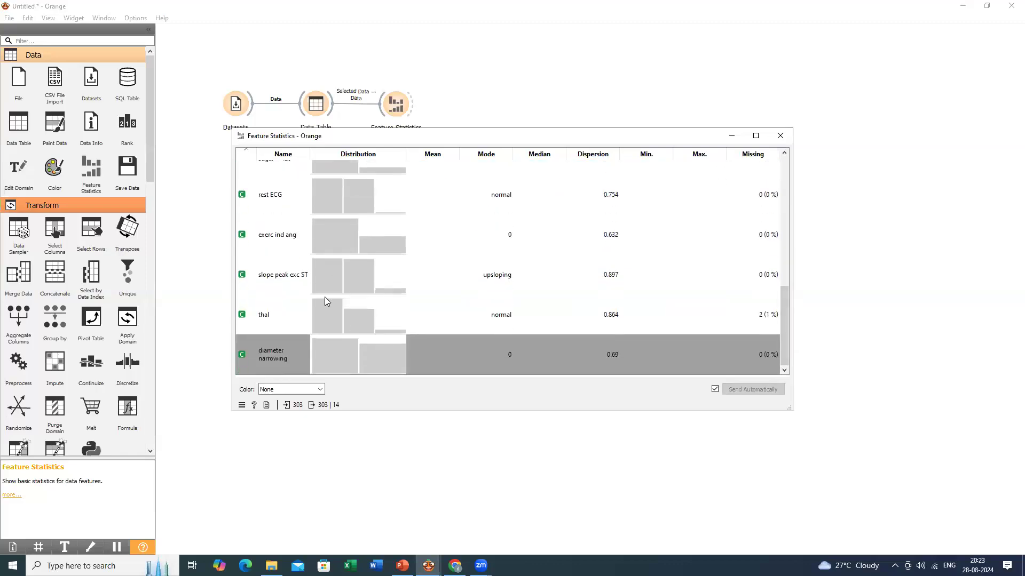
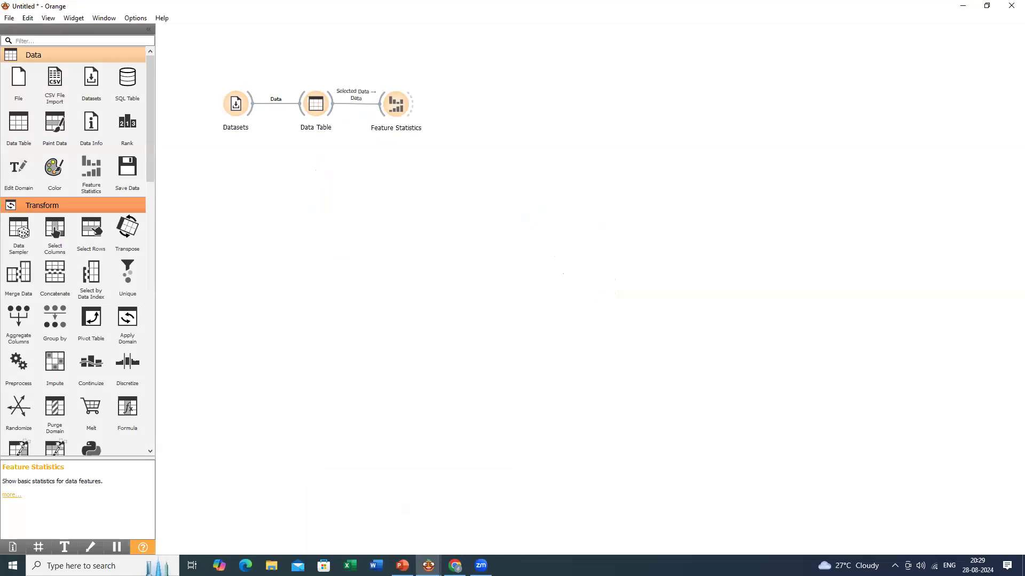
Step: Search the widget list for "miss" and add an Impute widget below Feature Statistics
right_click(412, 231)
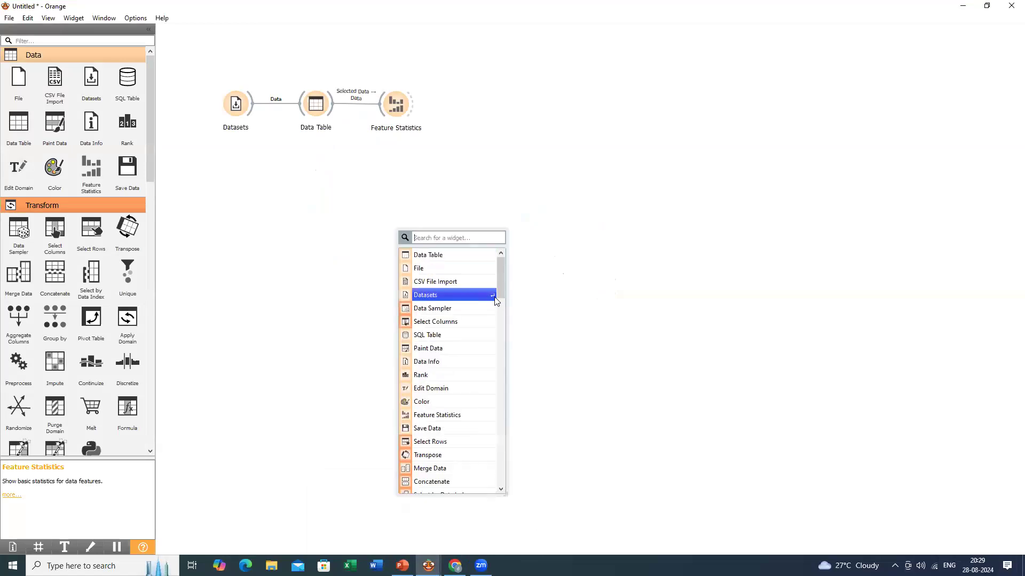
left_click_drag(499, 284, 499, 331)
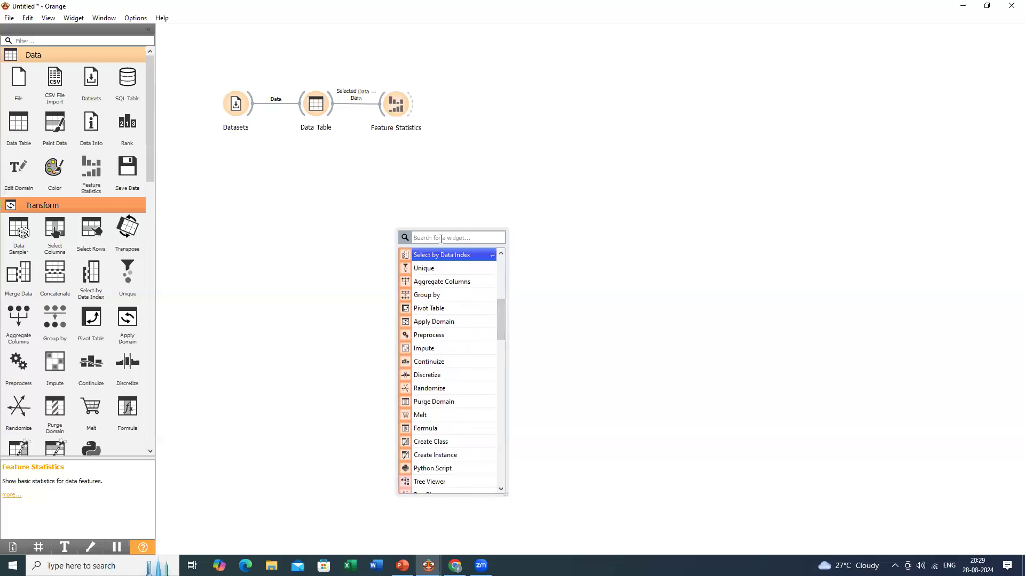
type("miss")
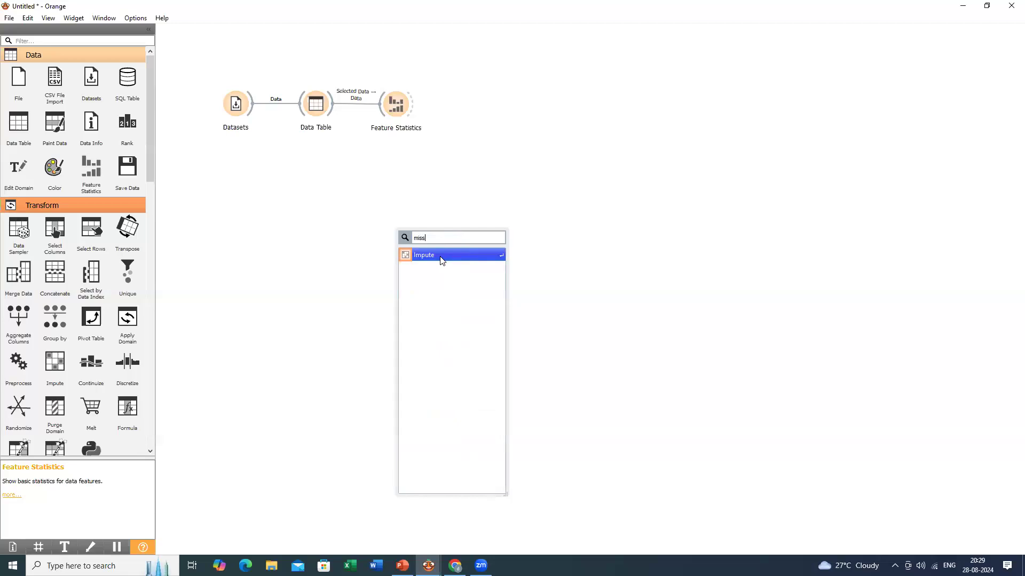
mouse_move(439, 257)
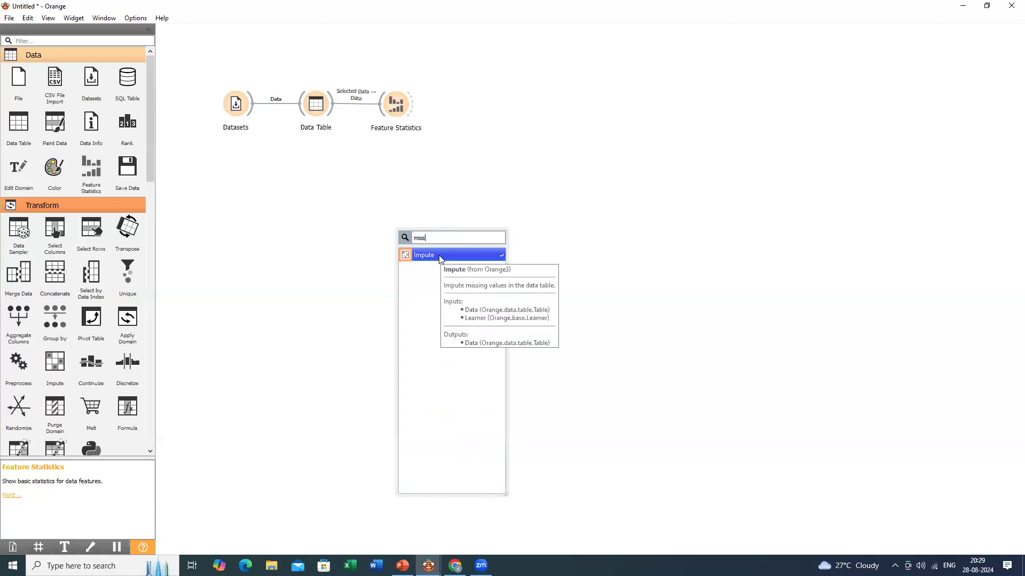
key("Escape")
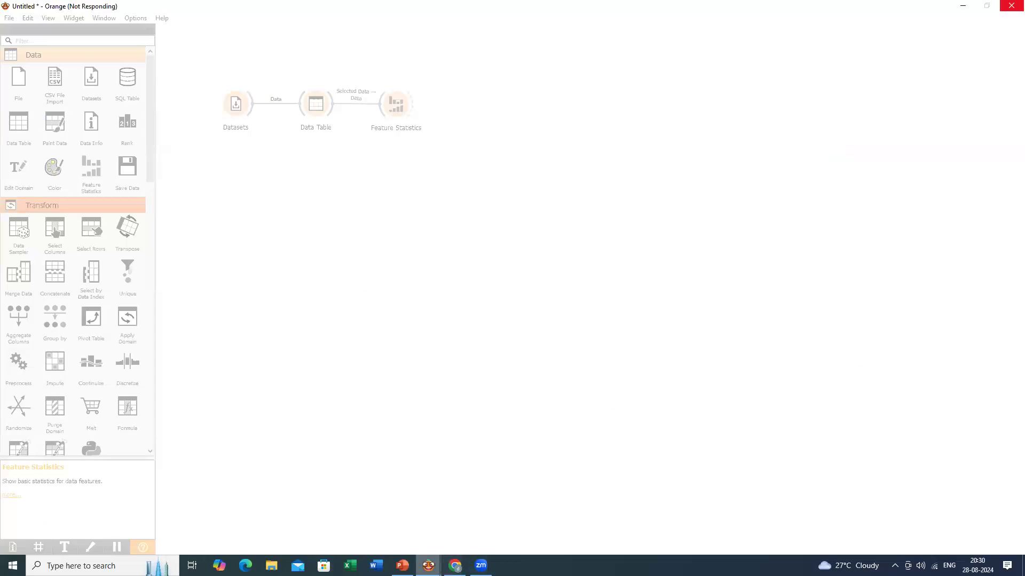
Step: Decline ending the frozen process, wait for the program to respond, and return to the Heart Disease workflow window
mouse_move(428, 565)
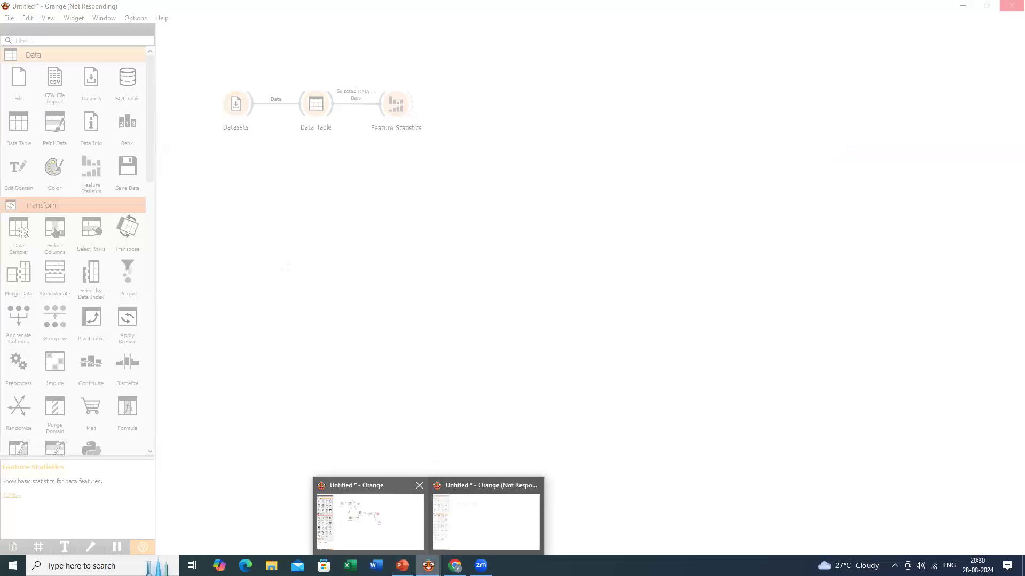
left_click(403, 529)
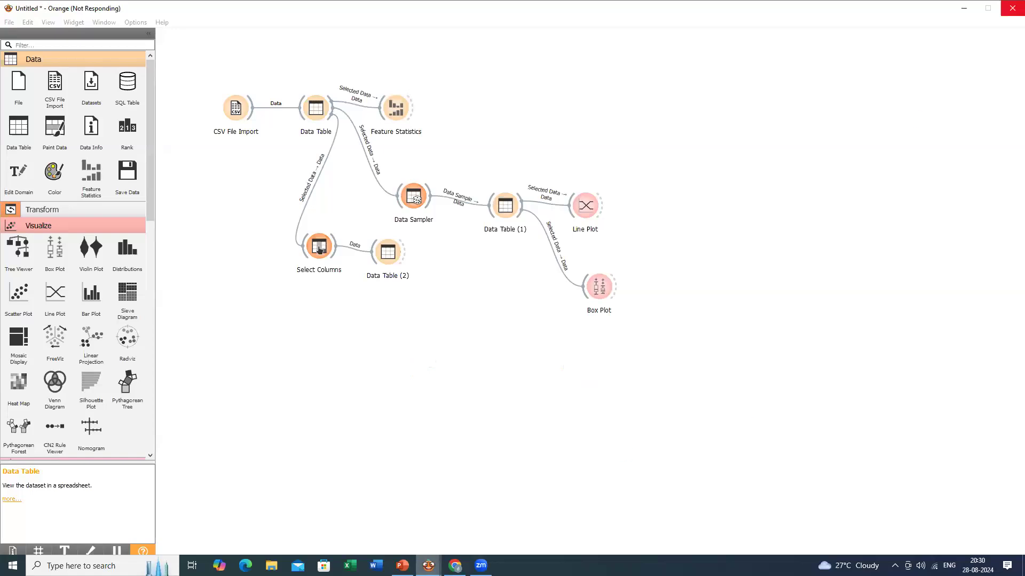
left_click(1009, 8)
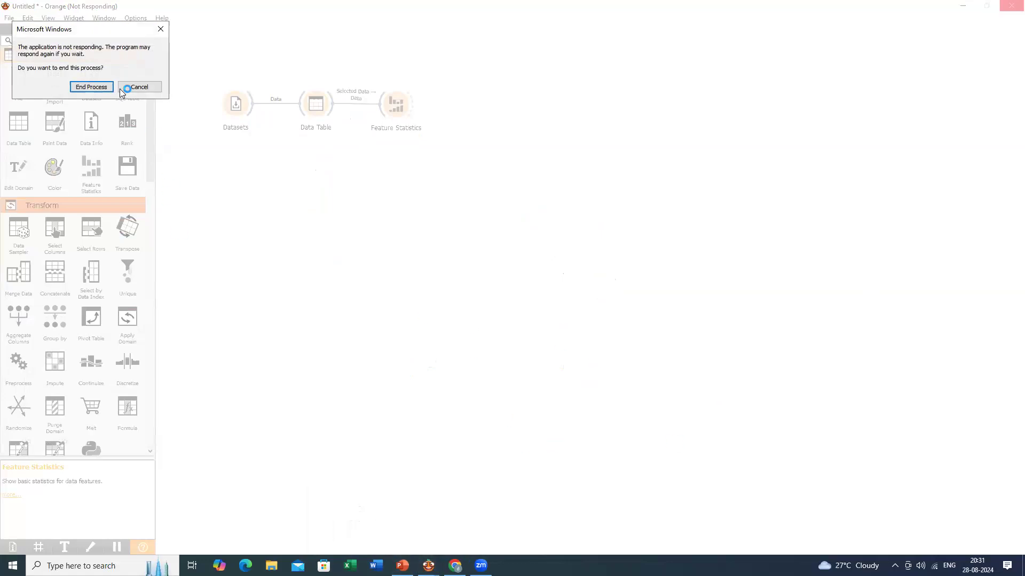
left_click(137, 88)
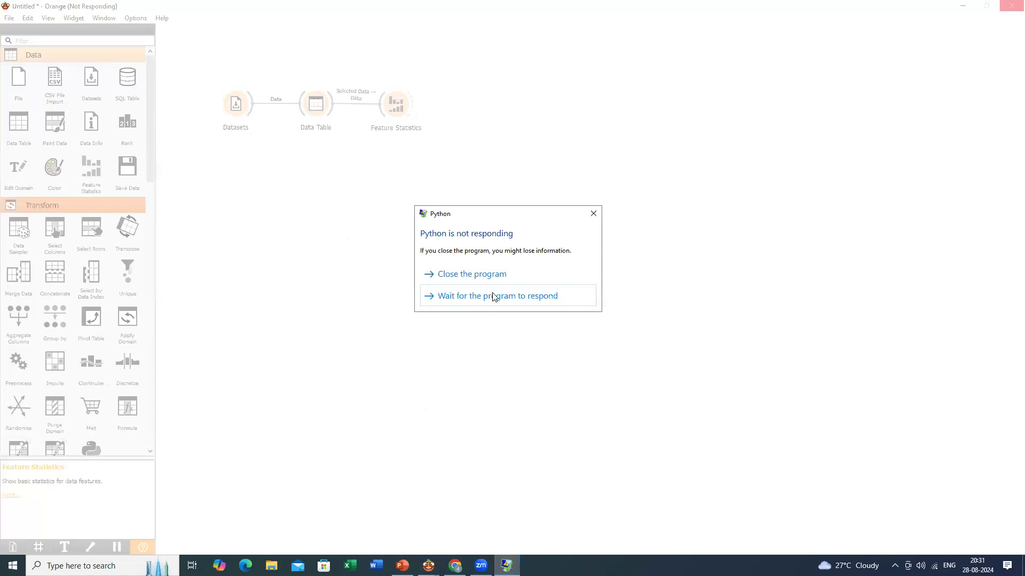
left_click(496, 296)
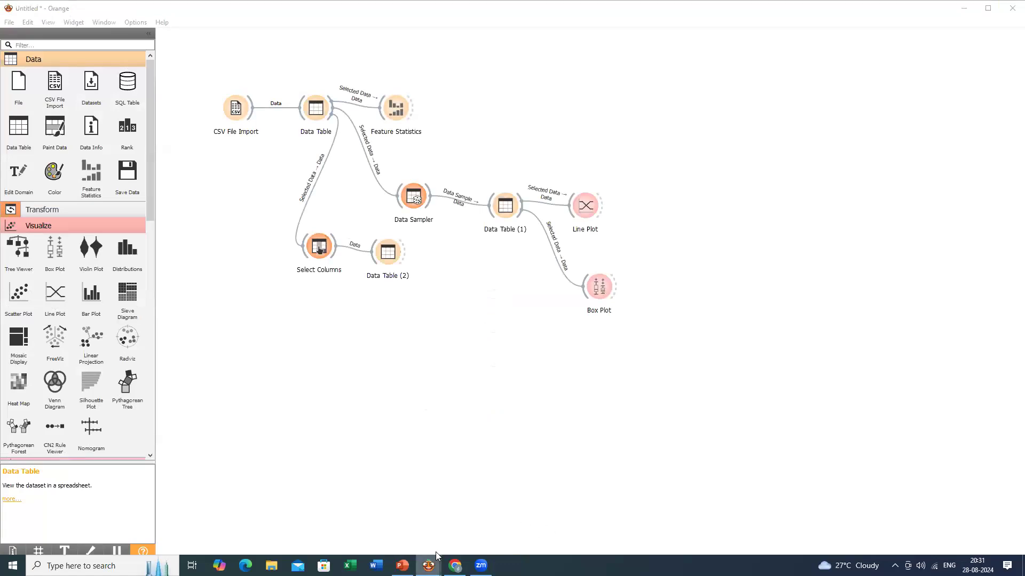
left_click(467, 525)
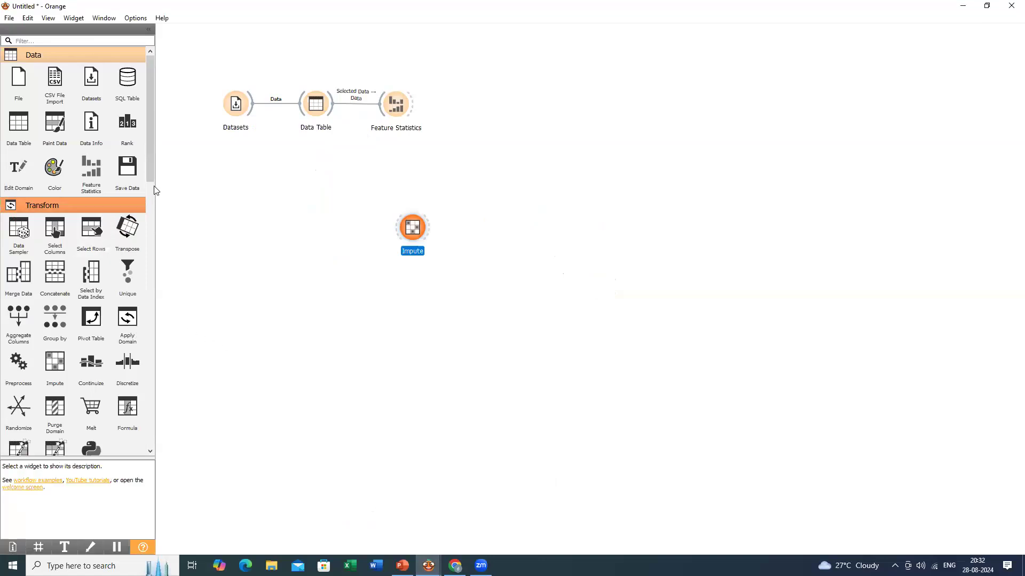
left_click_drag(152, 176, 155, 227)
scroll(155, 227, "down", 2)
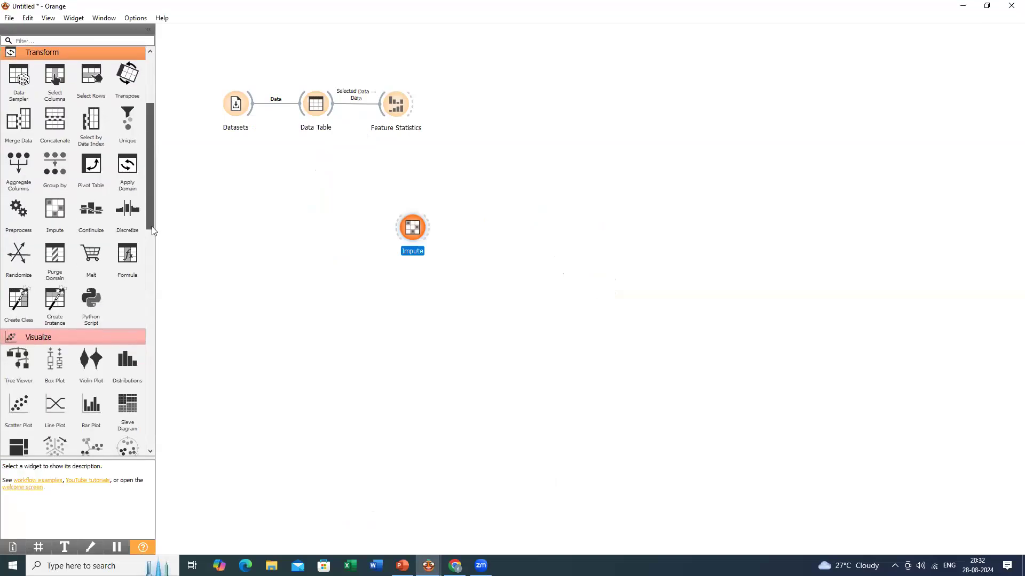
scroll(151, 230, "down", 1)
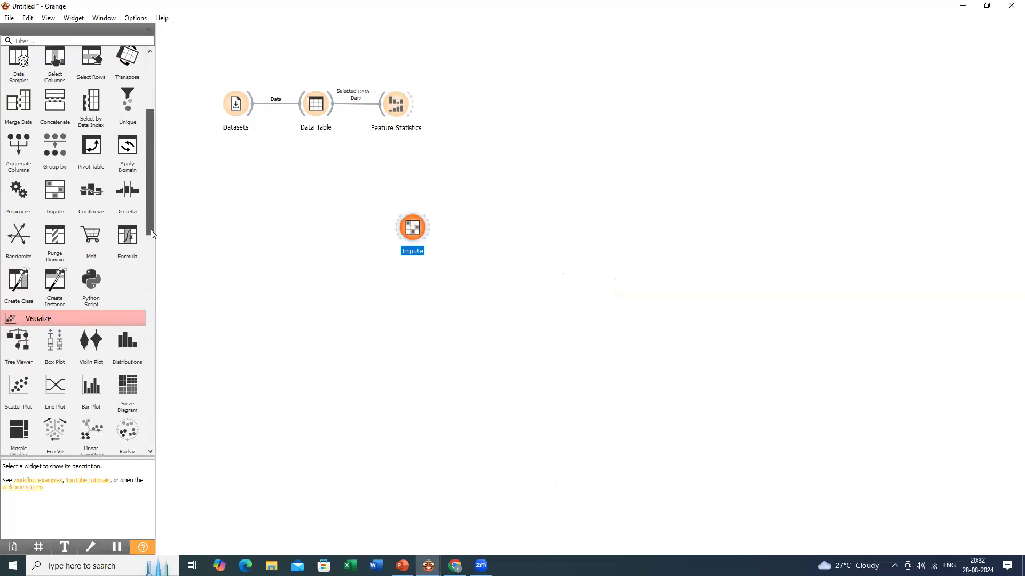
left_click_drag(151, 230, 151, 269)
scroll(150, 278, "down", 2)
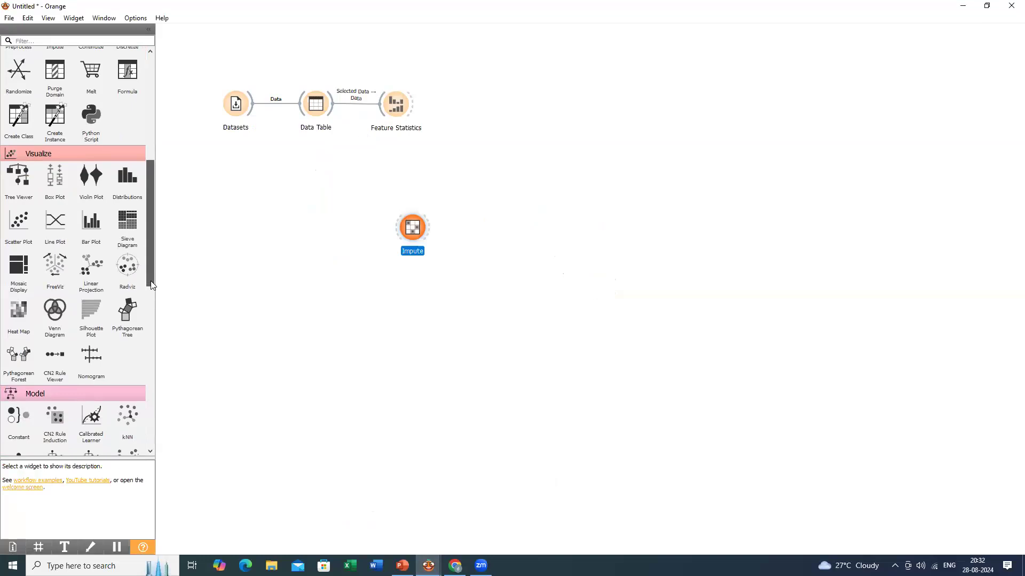
left_click_drag(151, 285, 156, 392)
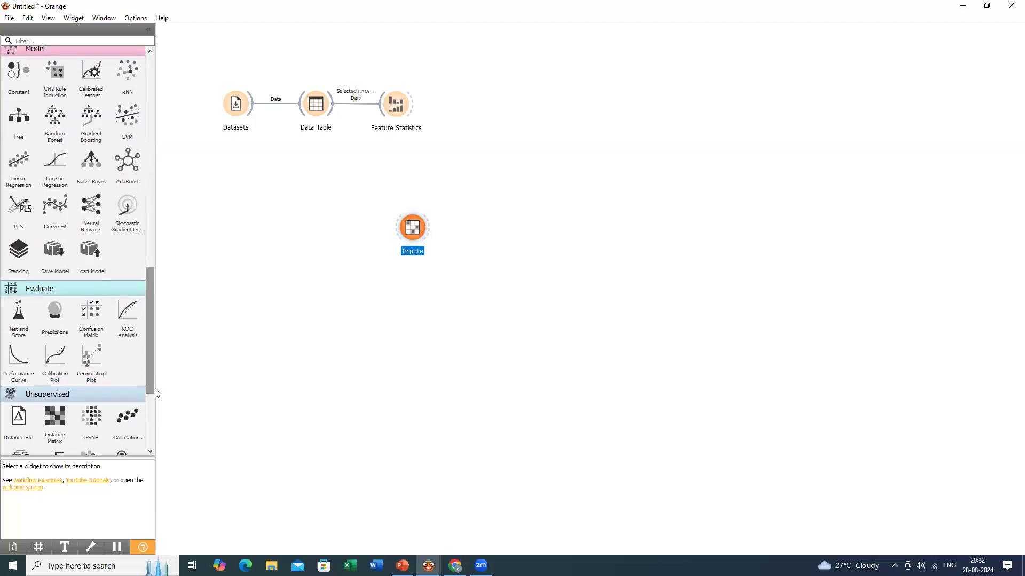
Step: Connect the Data Table's output to the Impute widget and open its settings
left_click(333, 111)
left_click_drag(346, 155, 412, 228)
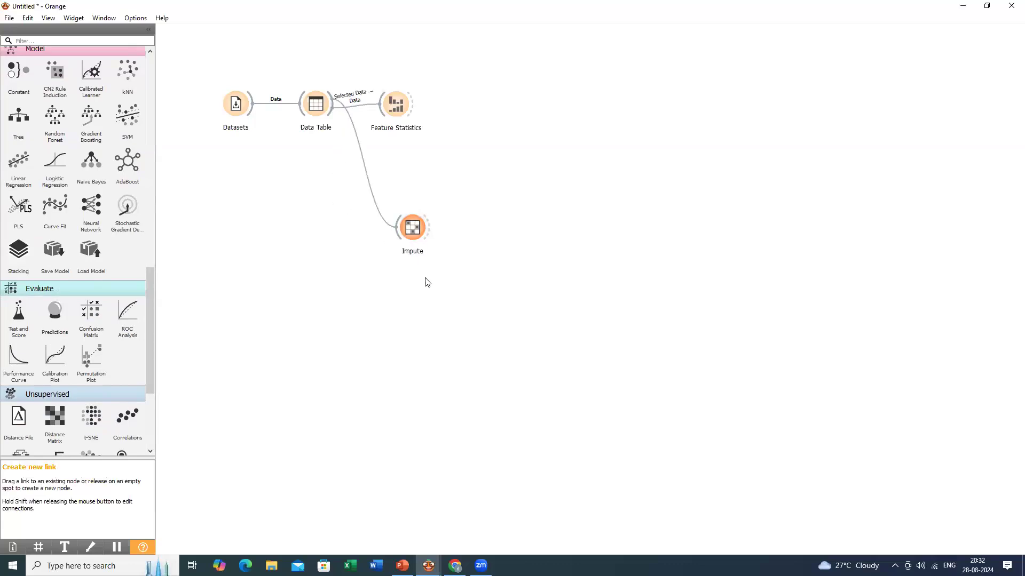
left_click_drag(404, 221, 409, 230)
double_click(409, 231)
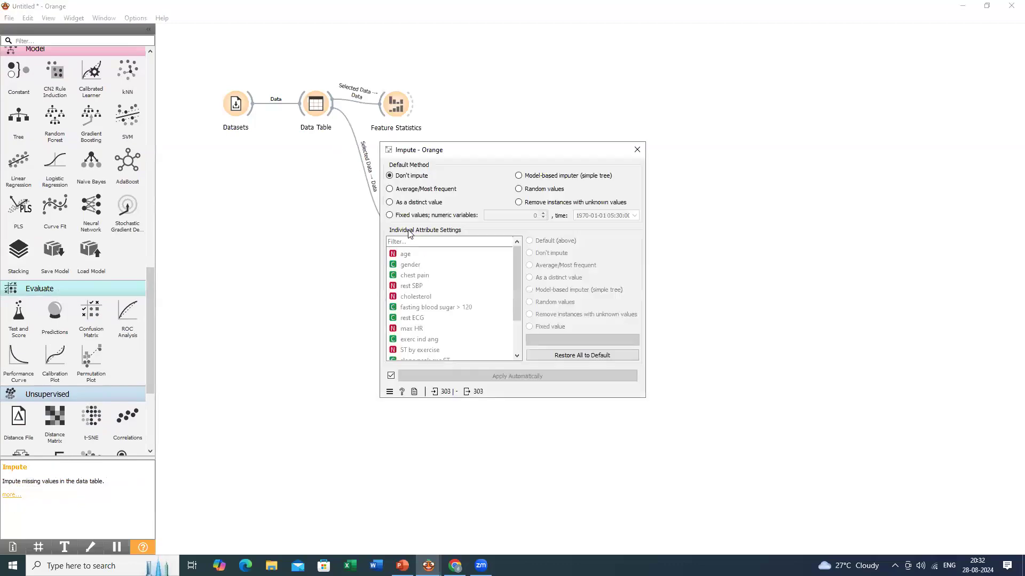
Step: Try the Impute default methods As a distinct value and Fixed values, settle on Average/Most frequent, and close the settings
left_click(402, 191)
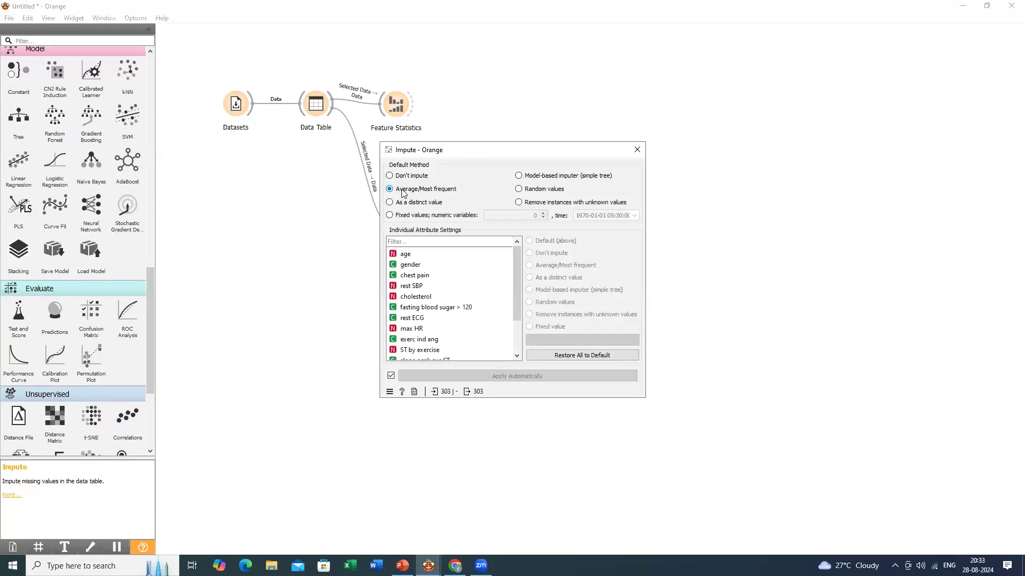
left_click(404, 203)
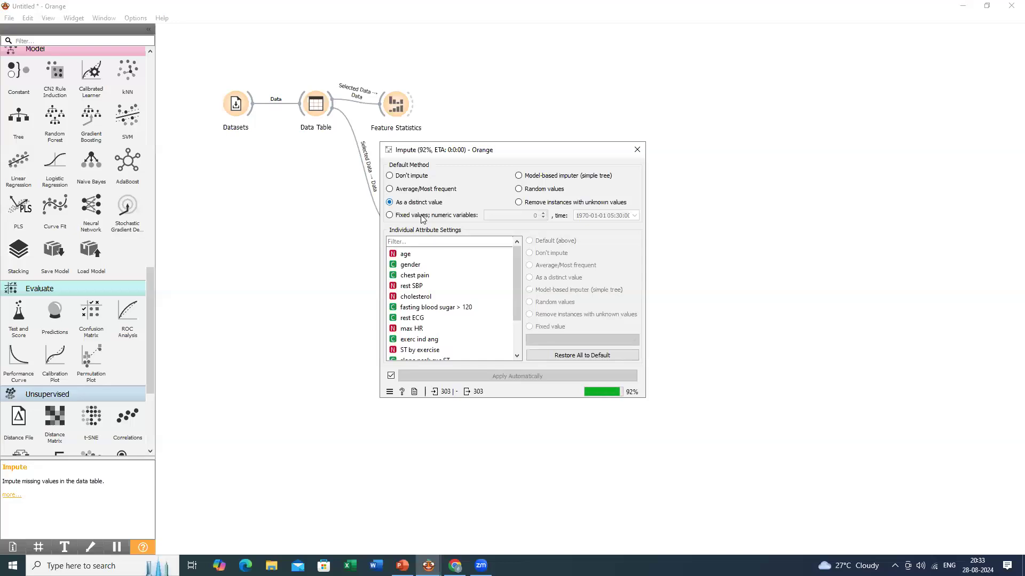
left_click(390, 215)
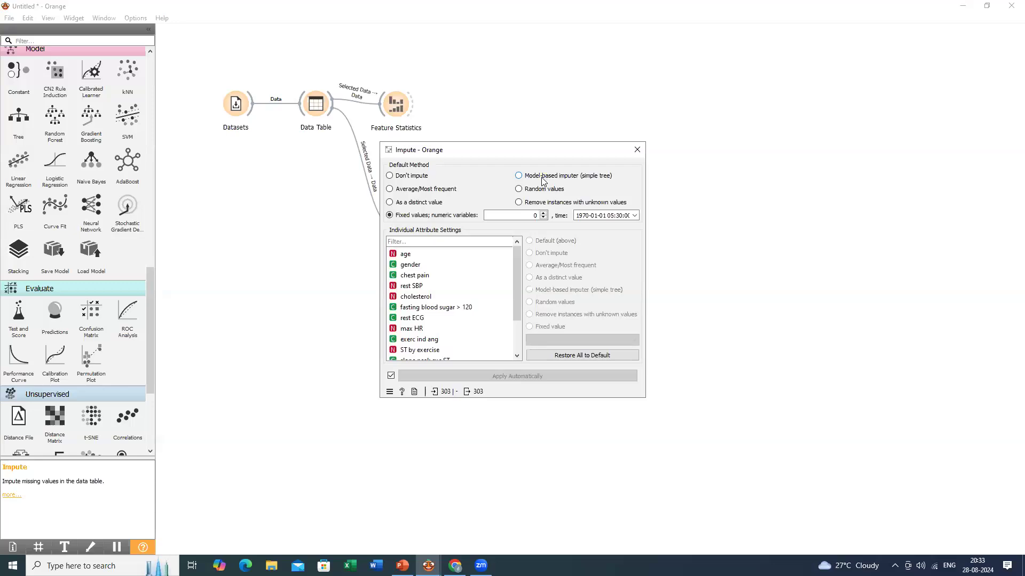
left_click(432, 193)
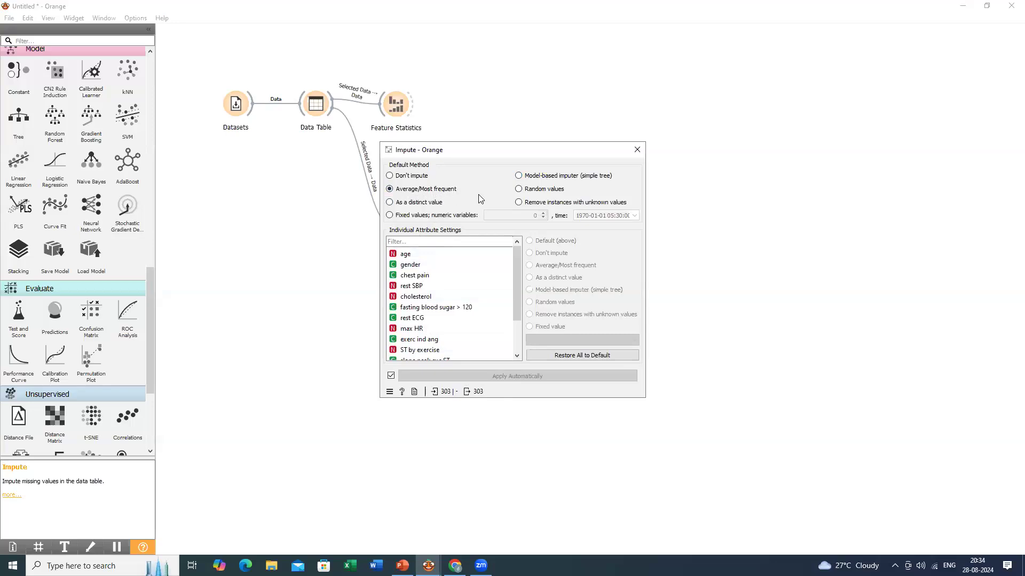
left_click(641, 151)
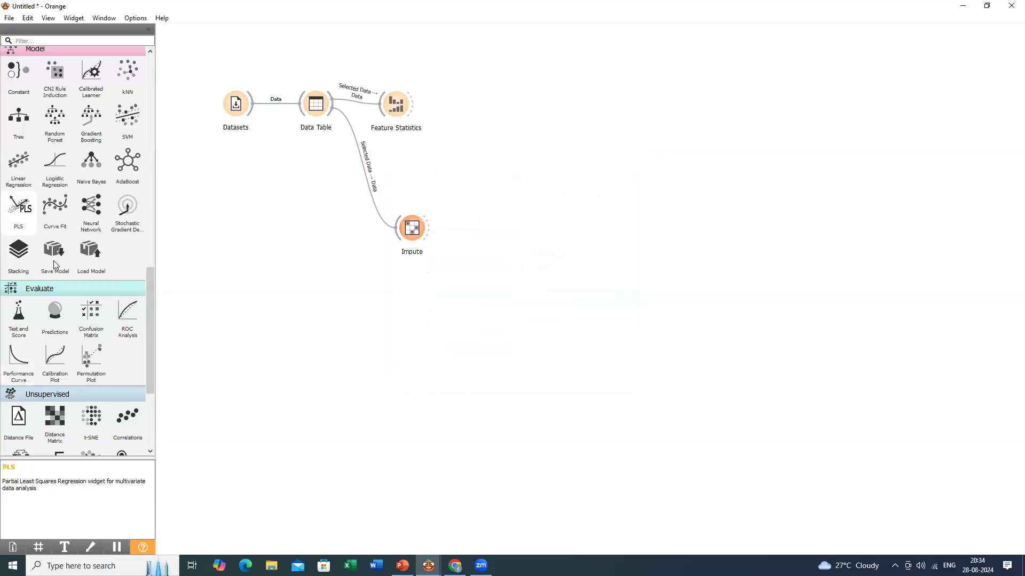
Step: Add a second Data Table fed by Impute and a second Feature Statistics widget fed by that table
left_click_drag(151, 297, 183, 51)
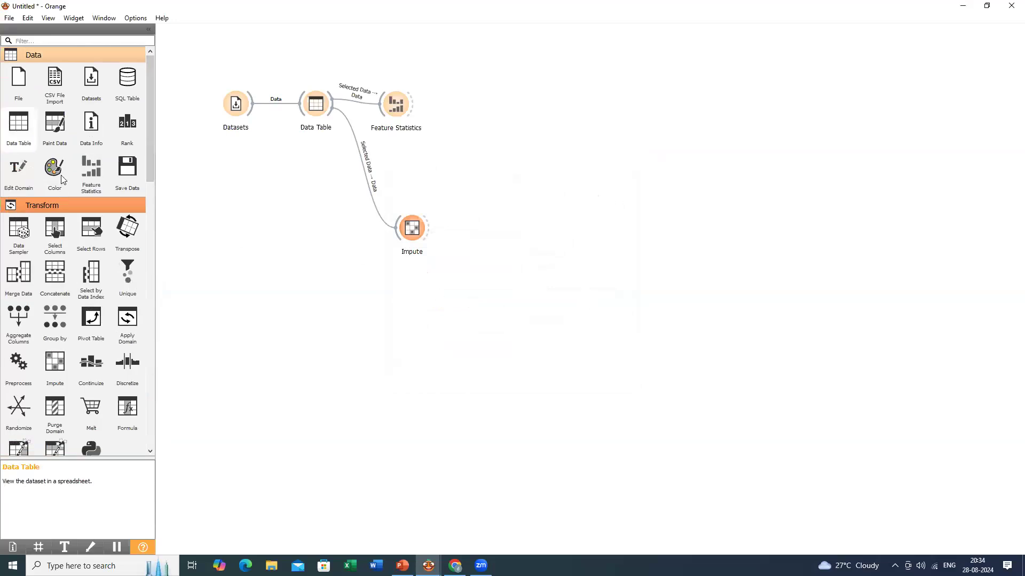
key("Return")
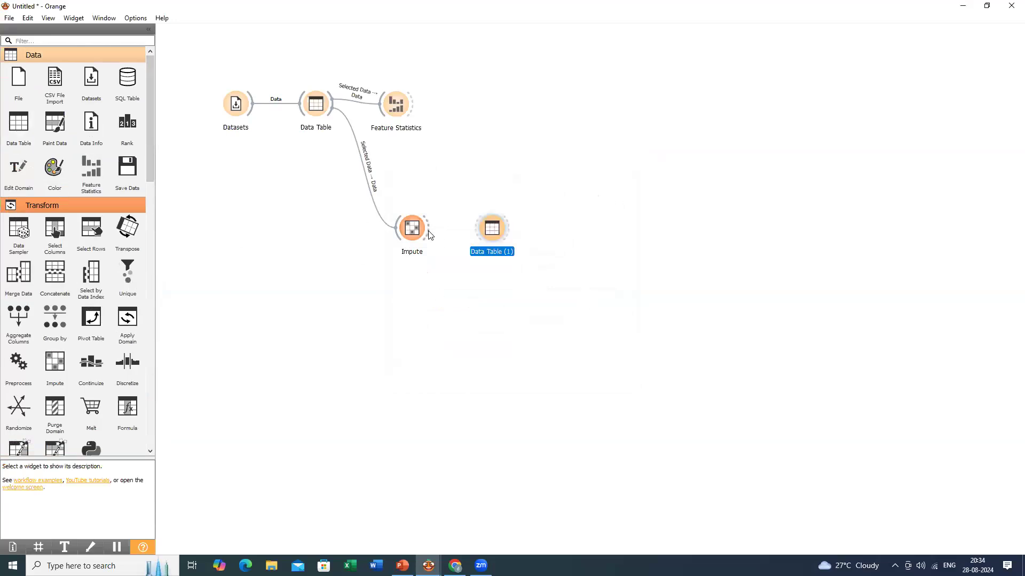
left_click_drag(439, 234, 478, 228)
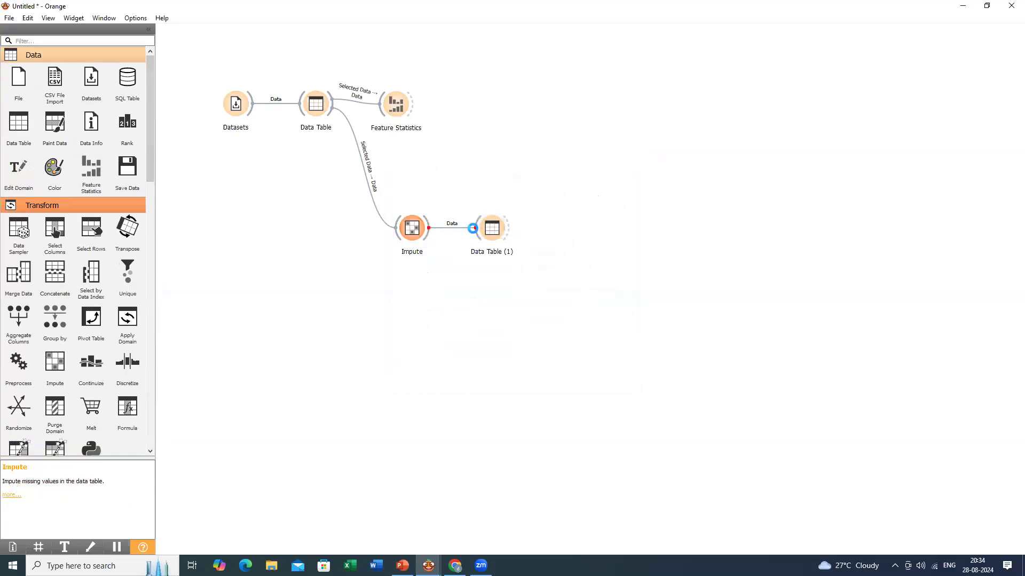
left_click(88, 175)
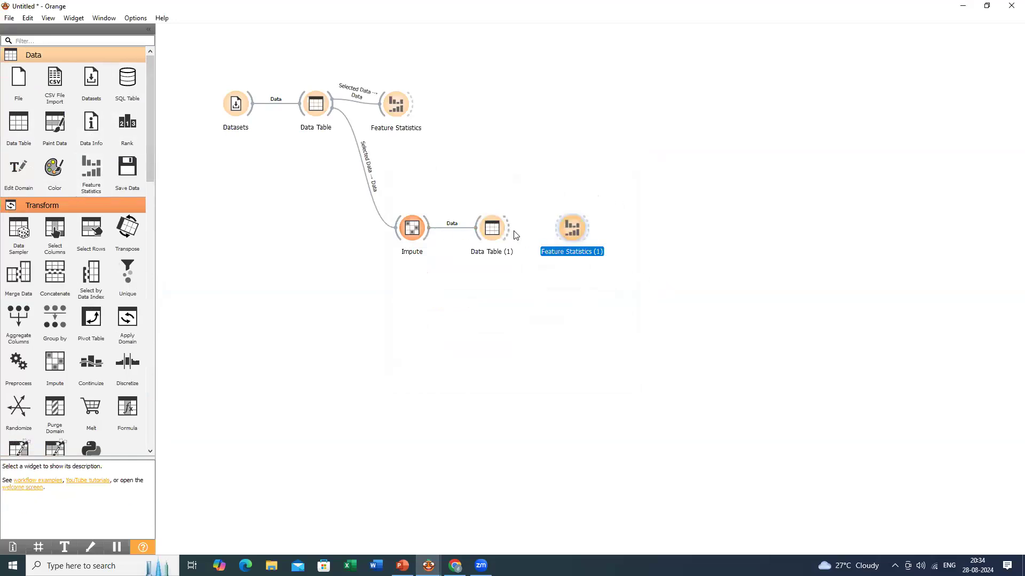
left_click_drag(510, 233, 555, 235)
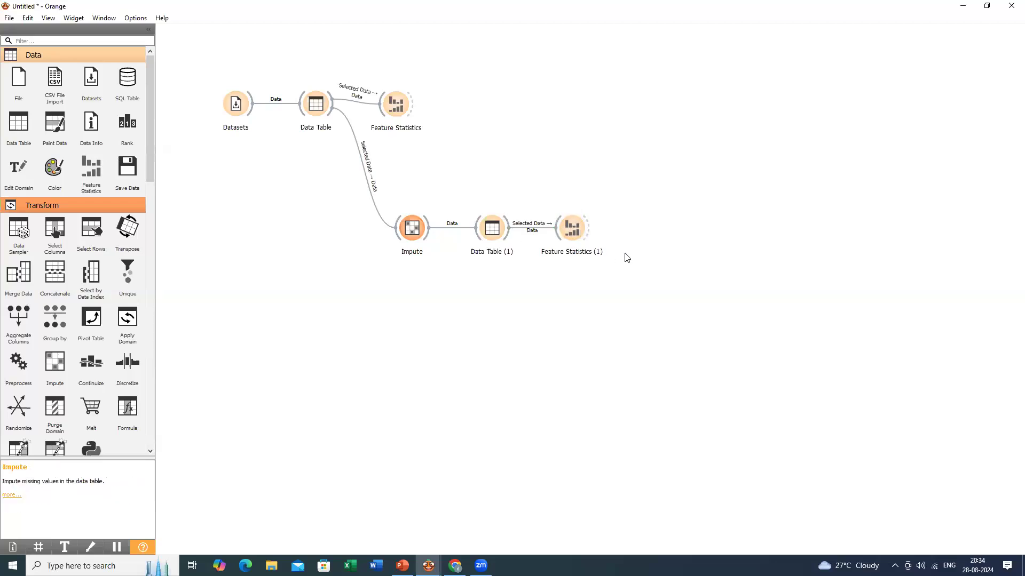
Step: Examine the missing values in Feature Statistics (1) and the imputed rows in Data Table (1), closing both windows
double_click(571, 233)
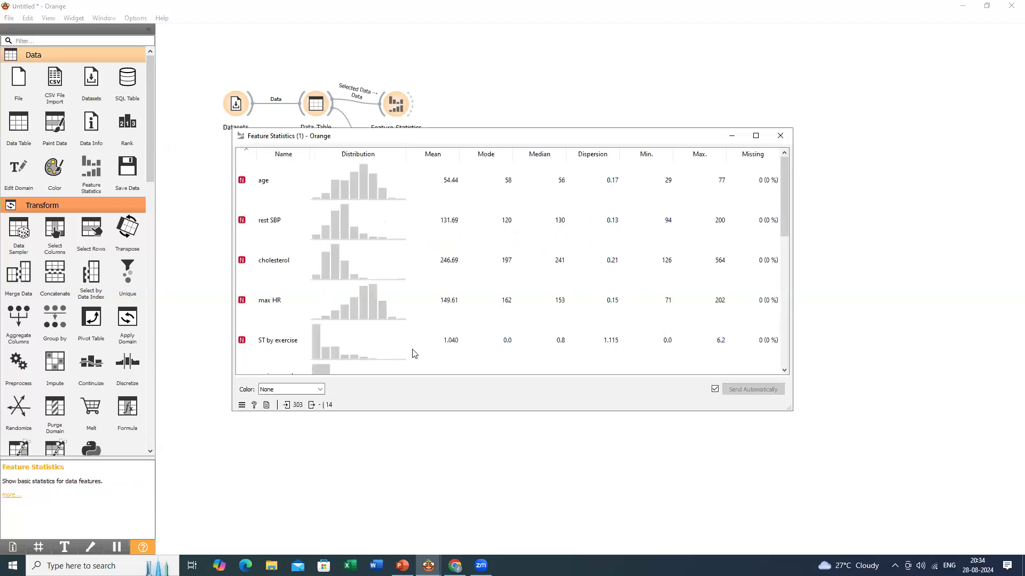
mouse_move(784, 210)
left_mouse_down()
mouse_move(789, 353)
mouse_move(774, 202)
left_mouse_up()
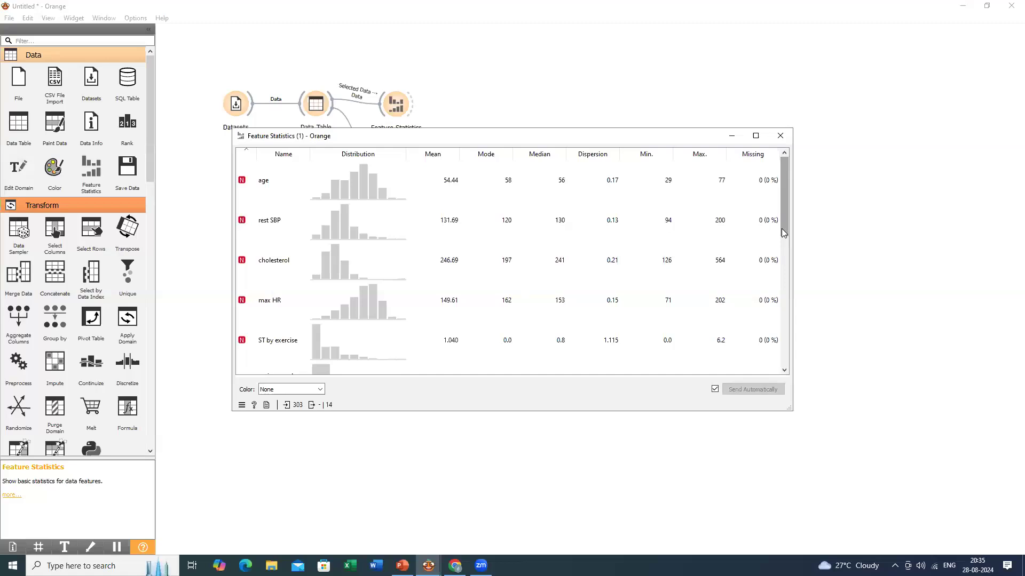
left_click_drag(786, 223, 792, 378)
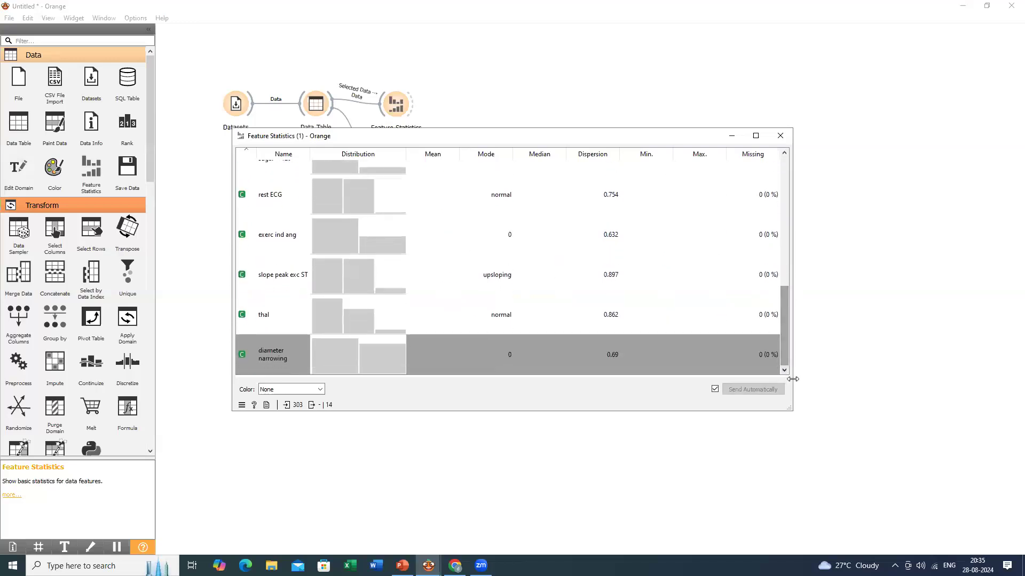
left_click(779, 136)
double_click(499, 231)
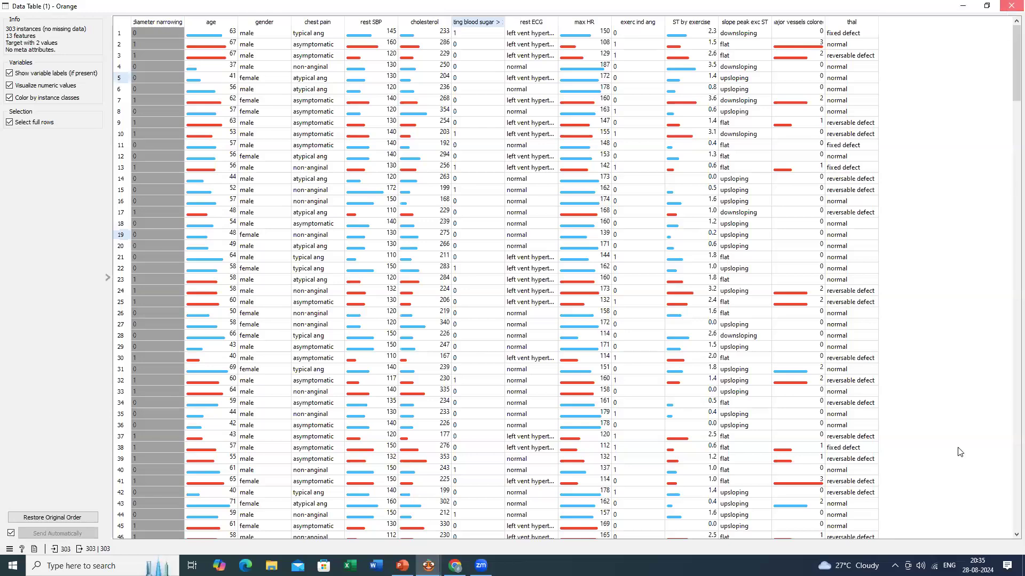
key("ctrl+w")
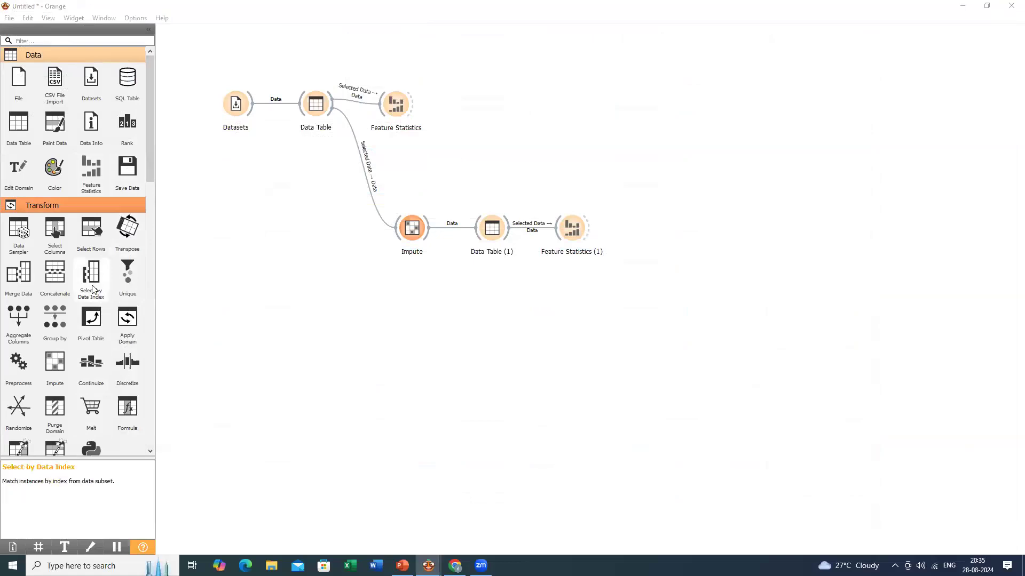
Step: Add a Tree model widget to the workflow and place it below Feature Statistics (1)
left_click(151, 451)
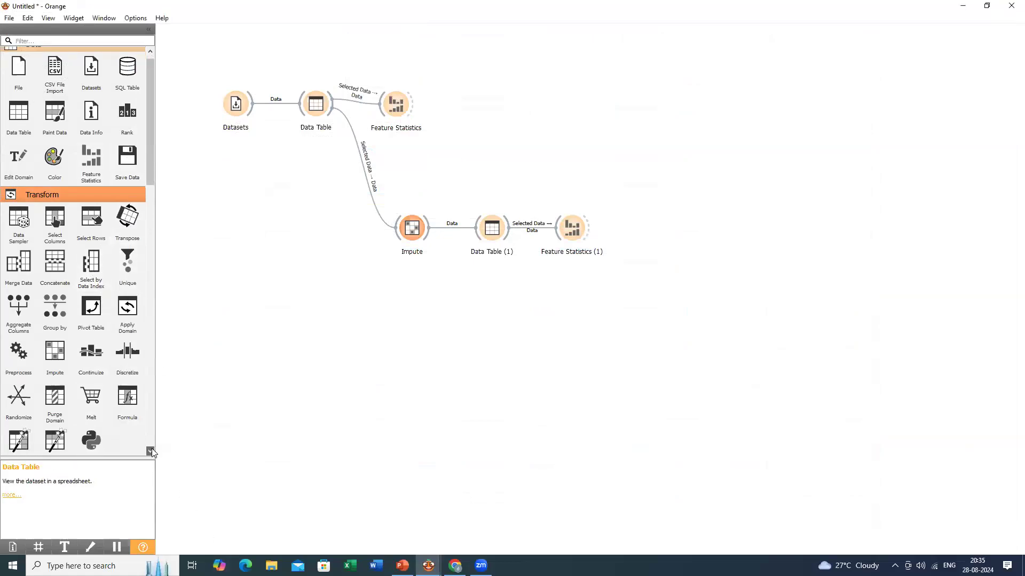
scroll(149, 448, "down", 5)
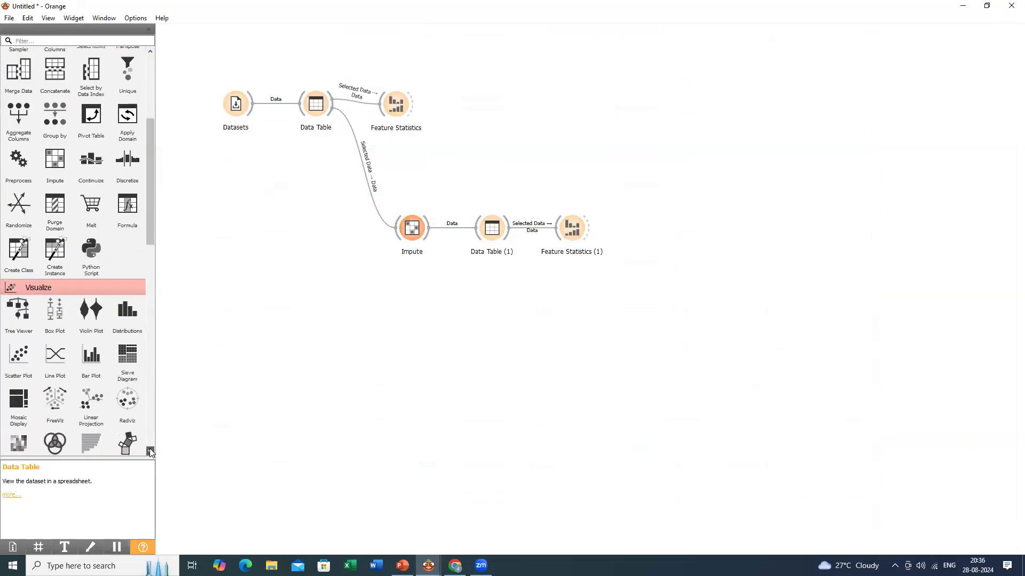
scroll(150, 448, "down", 1)
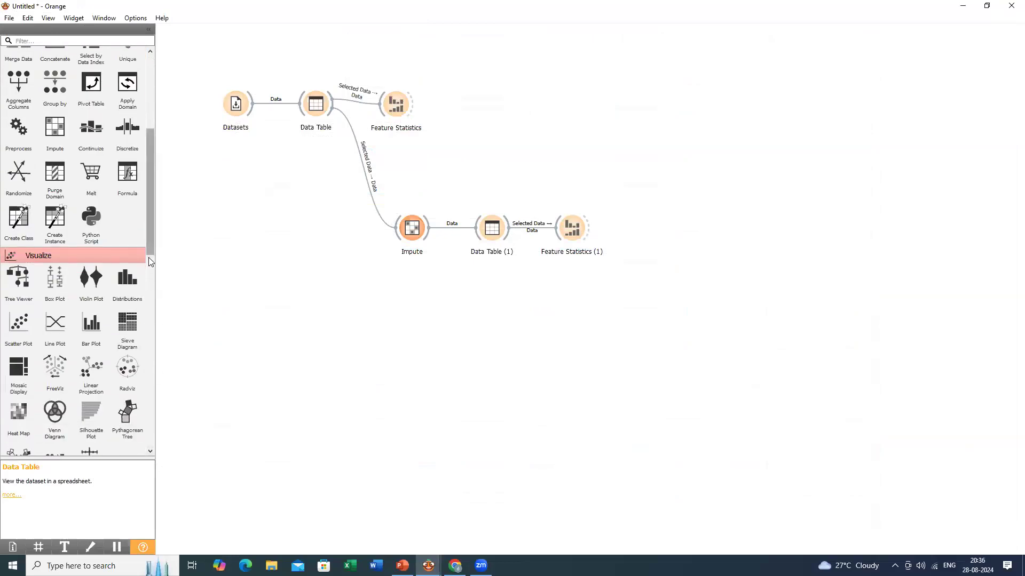
left_click(149, 307)
left_click_drag(148, 330, 145, 345)
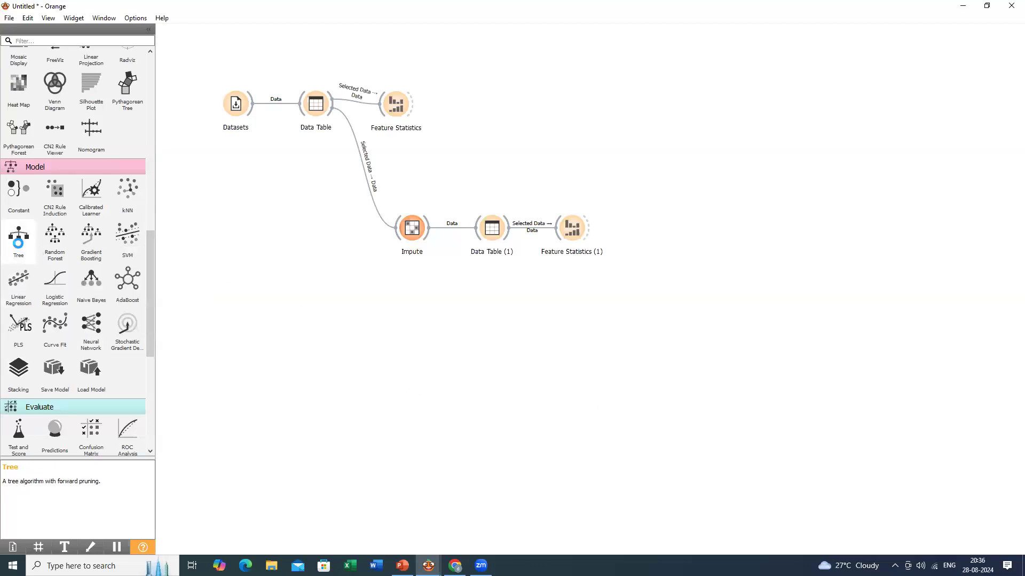
left_click(19, 244)
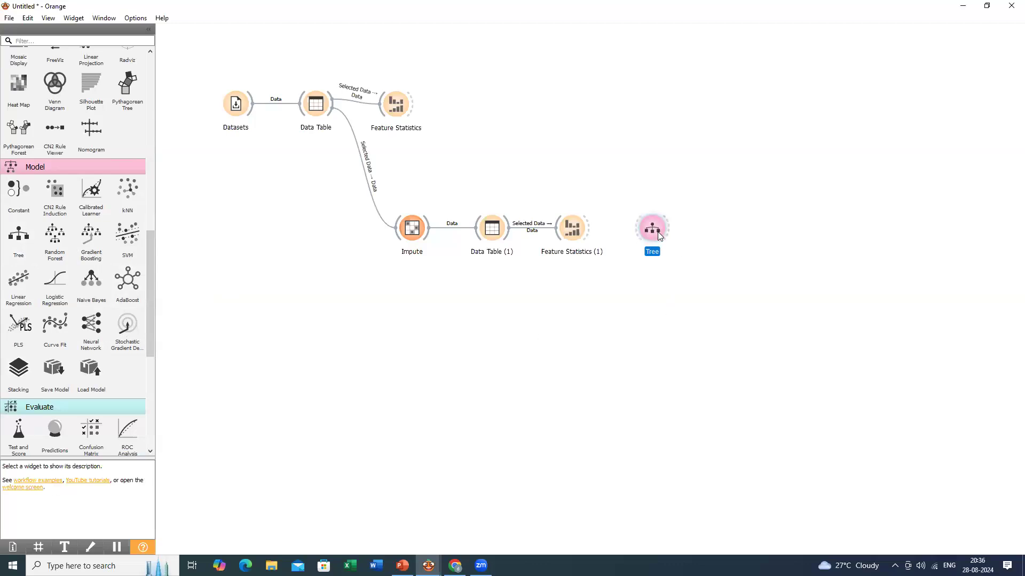
left_click_drag(656, 235, 589, 323)
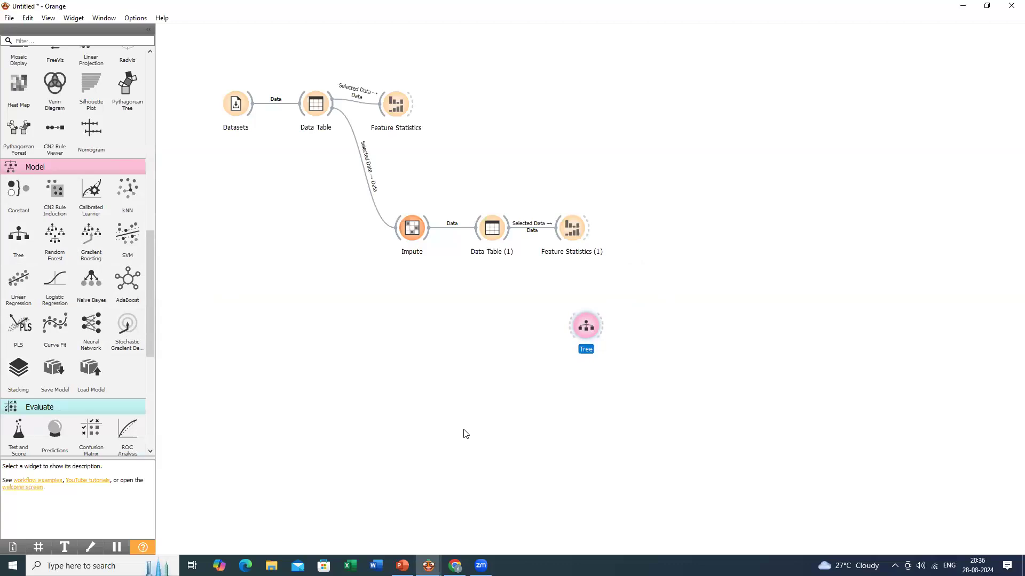
Step: Add a Data Sampler widget and arrange it between Feature Statistics (1) and the Tree, moving the Tree farther right
left_click(452, 319)
right_click(452, 318)
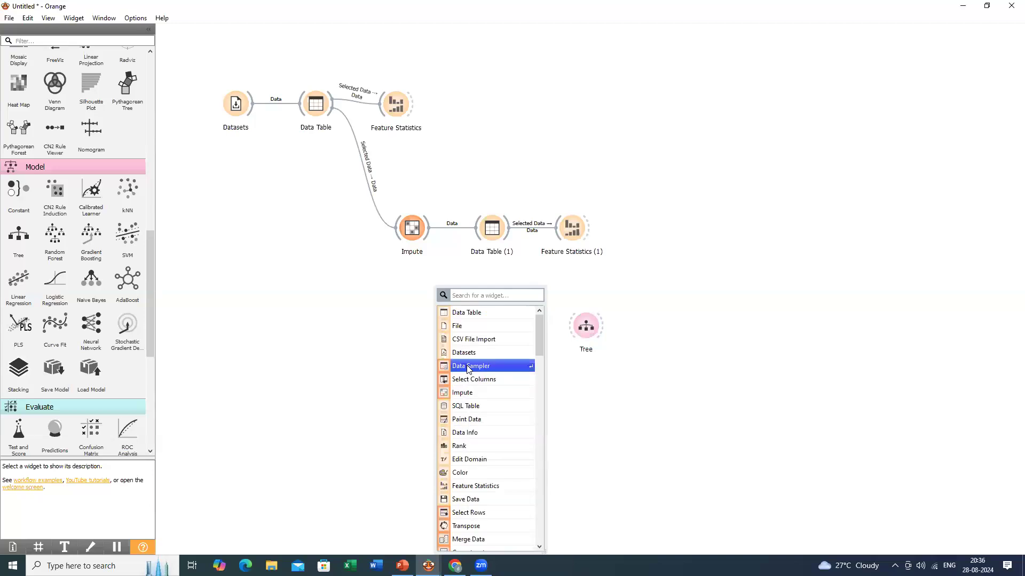
key("Escape")
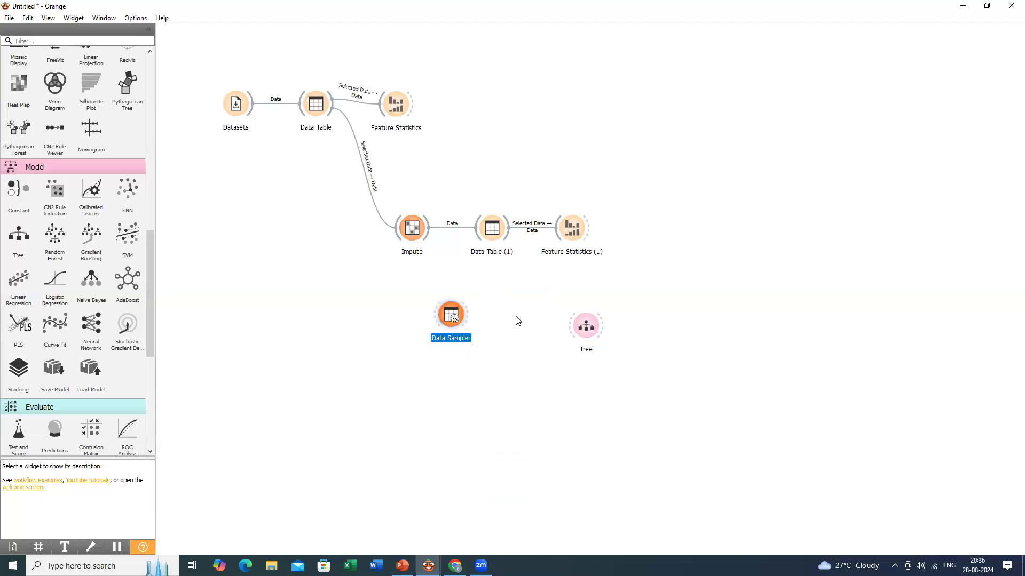
left_click_drag(589, 332, 774, 296)
left_click_drag(464, 321, 589, 374)
key("Escape")
left_click_drag(462, 322, 642, 333)
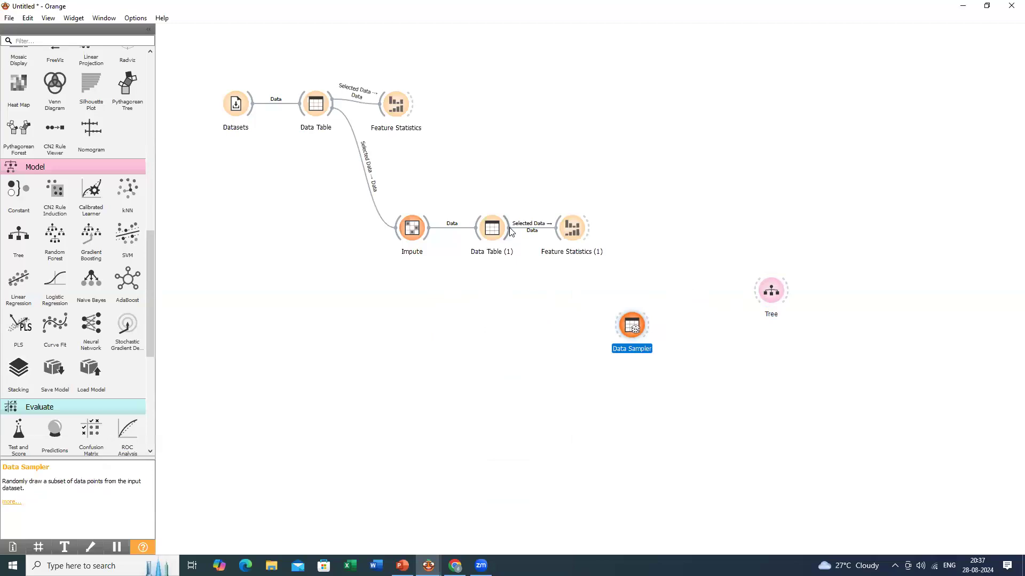
Step: Connect Data Table (1) to the Data Sampler and review its sampling settings
left_click_drag(511, 231, 614, 333)
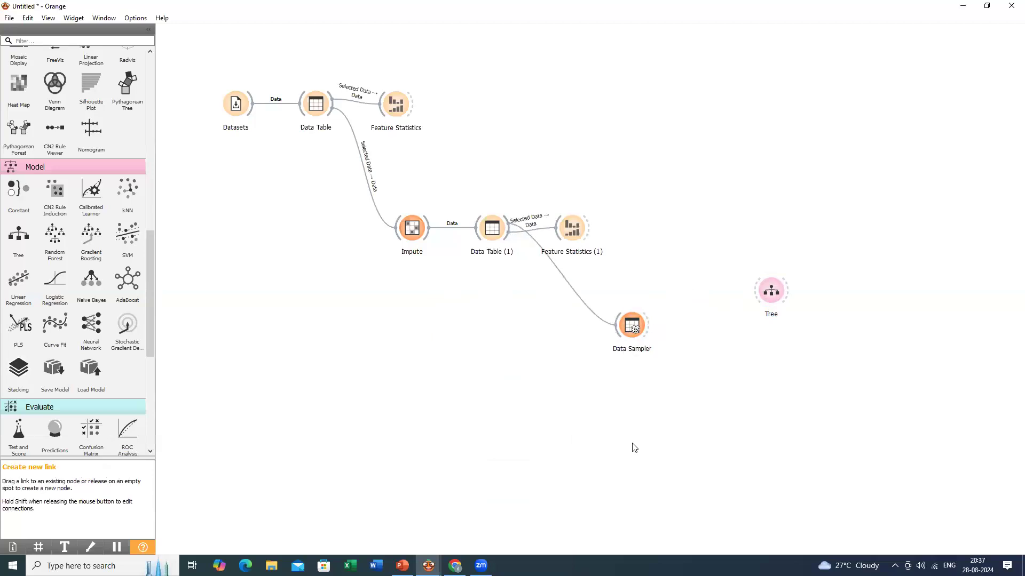
double_click(632, 327)
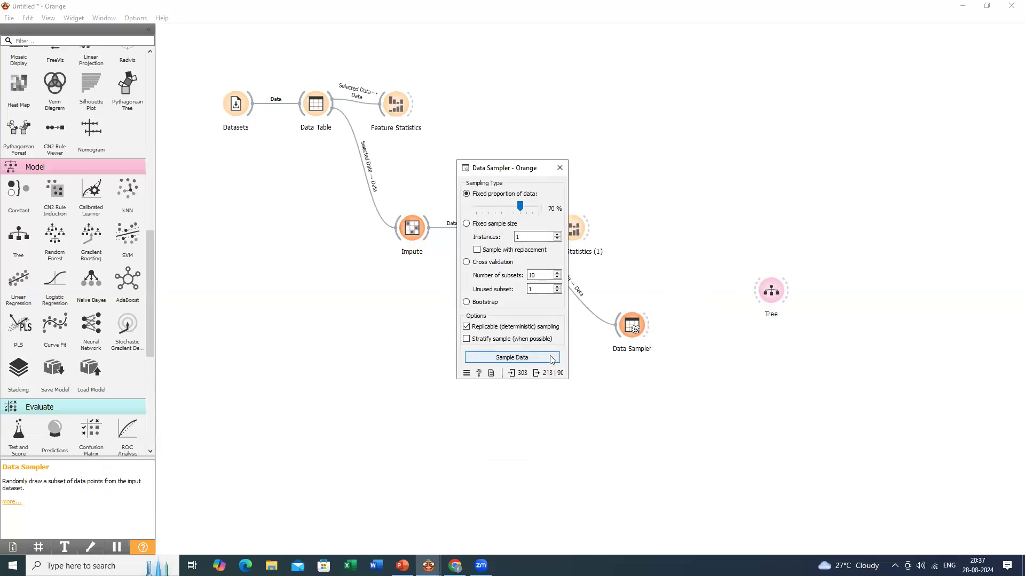
left_click(559, 169)
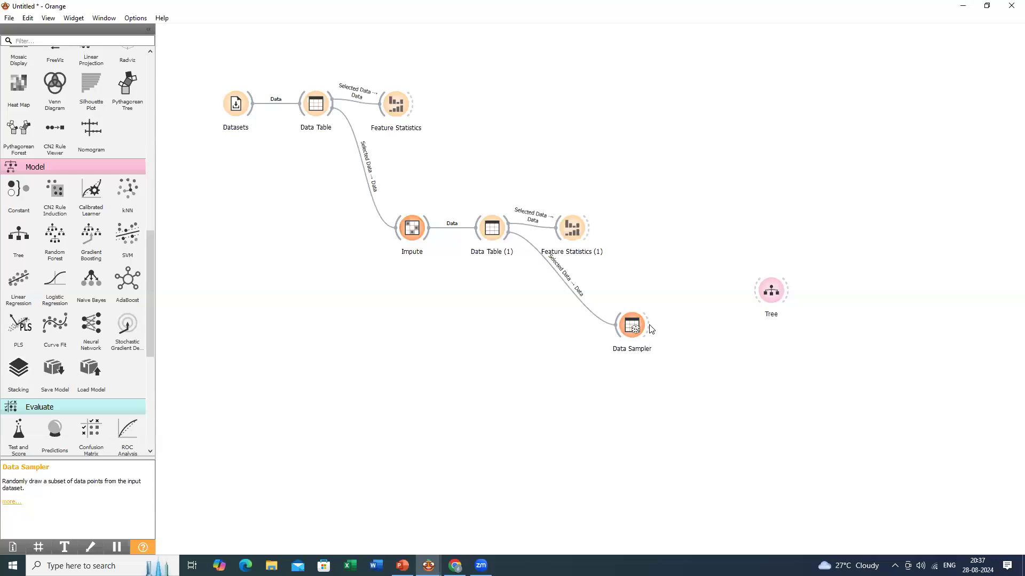
Step: Connect the Data Sampler's Data Sample output to the Tree widget
left_click_drag(655, 327, 763, 297)
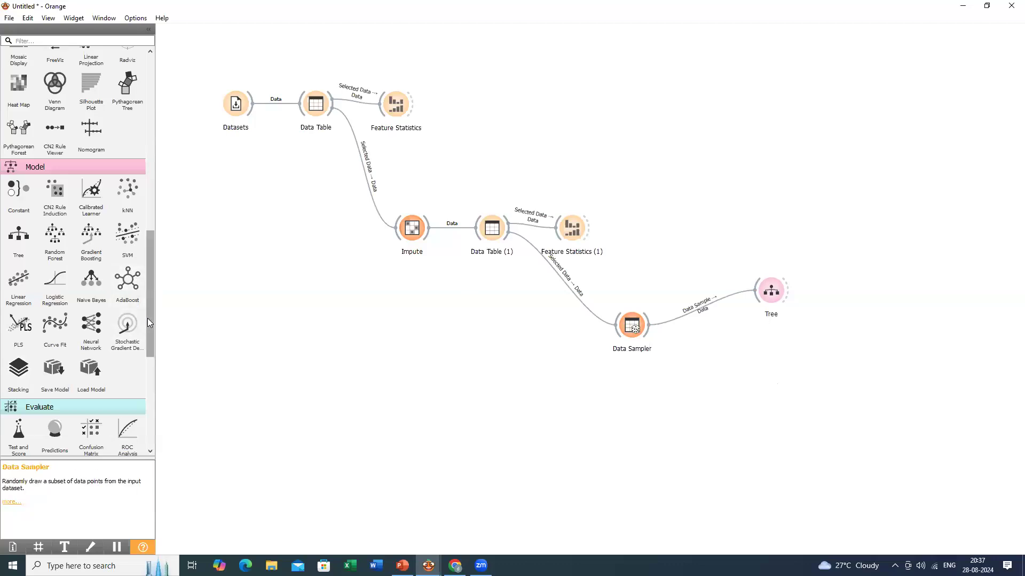
left_click_drag(148, 321, 147, 345)
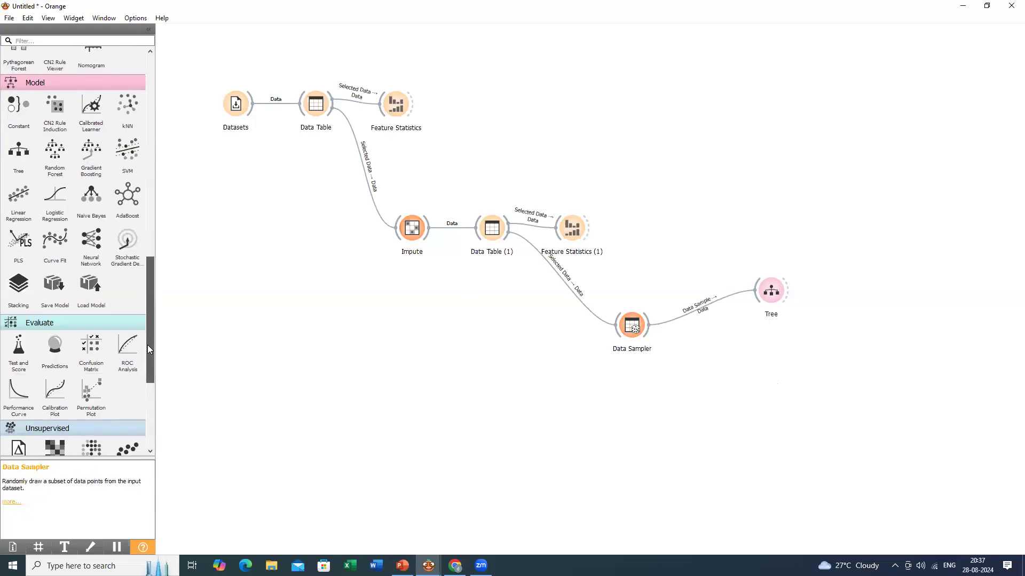
Step: Add a Select Columns widget to the canvas below the link between Data Sampler and Tree
left_click_drag(147, 344, 152, 321)
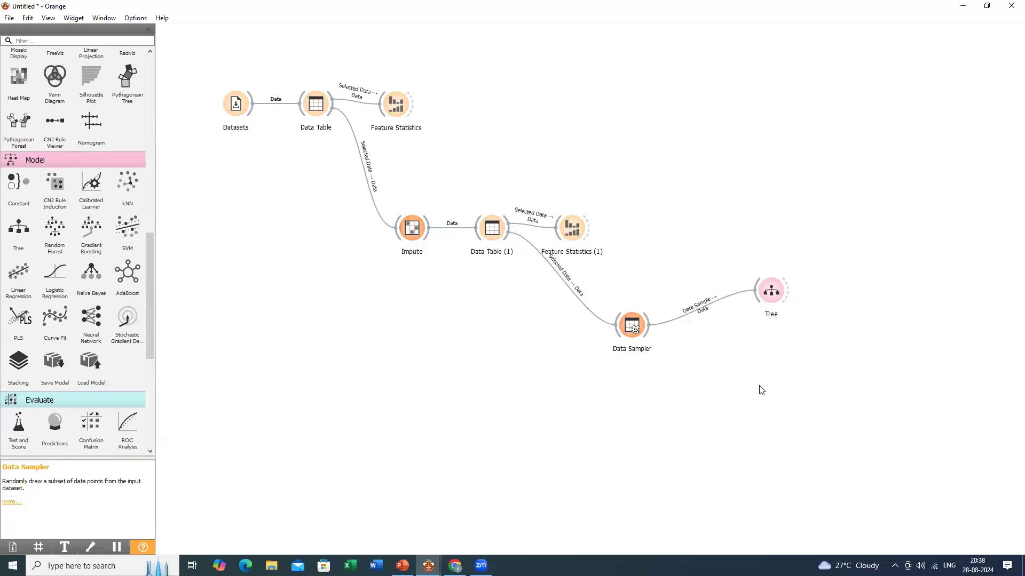
right_click(698, 382)
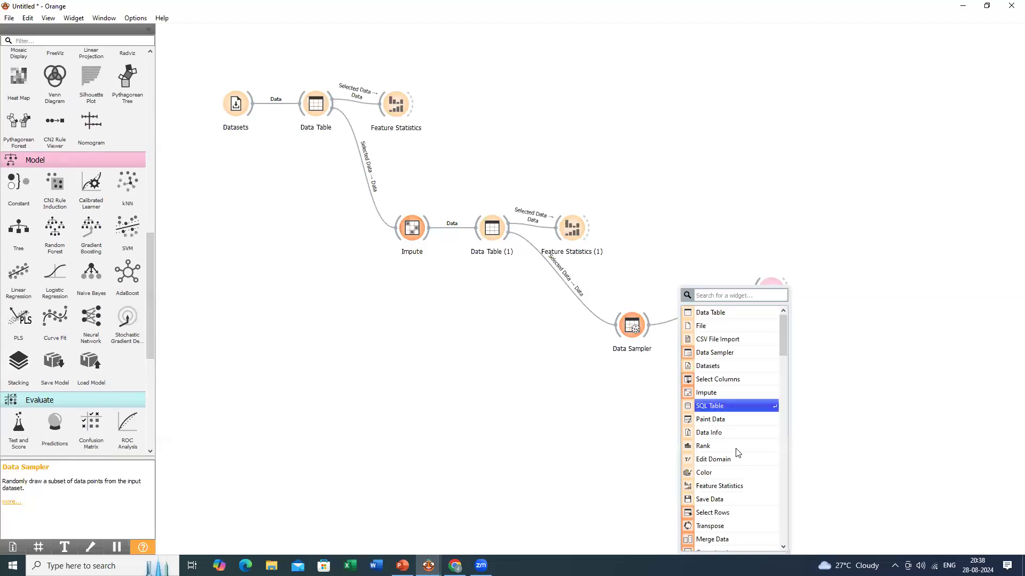
scroll(747, 475, "down", 2)
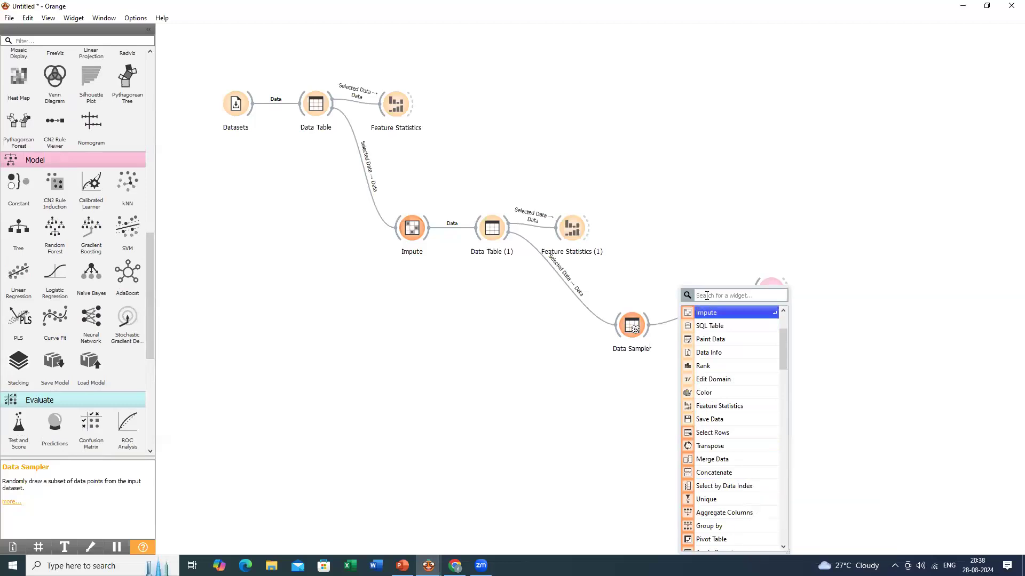
type("sele")
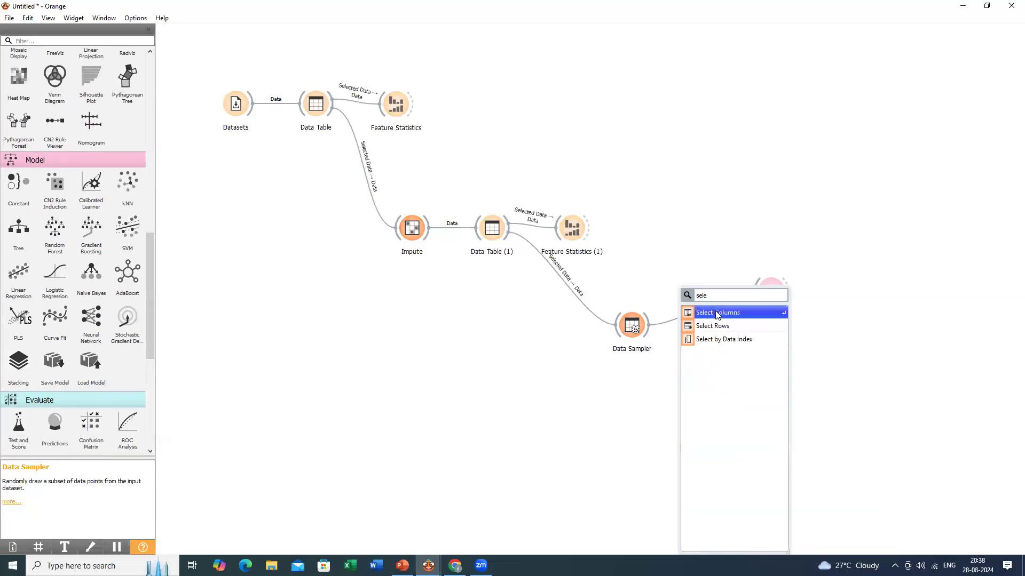
left_click(717, 313)
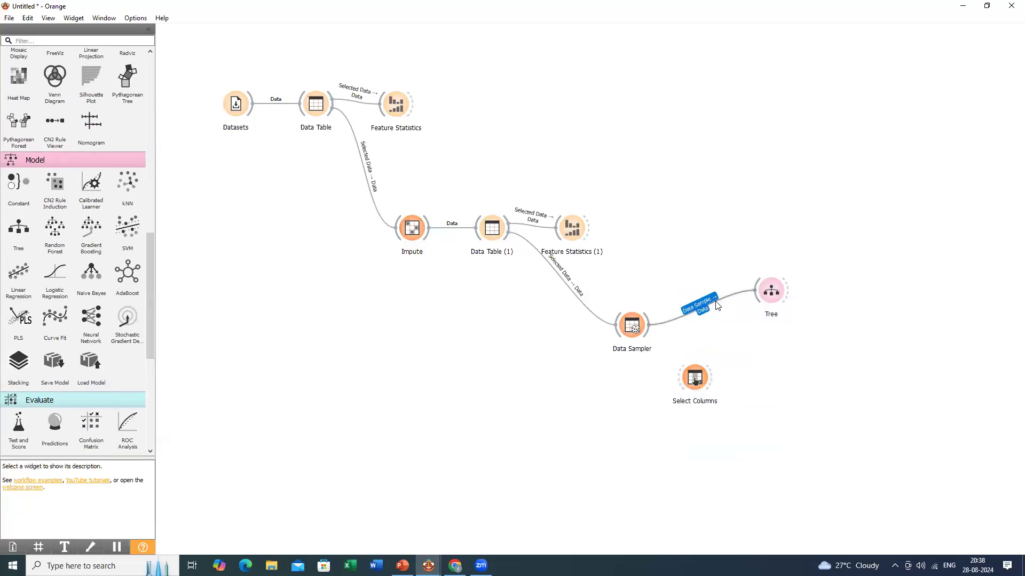
Step: Delete the link between Data Sampler and Tree and connect Data Sampler's output to Select Columns
key("Delete")
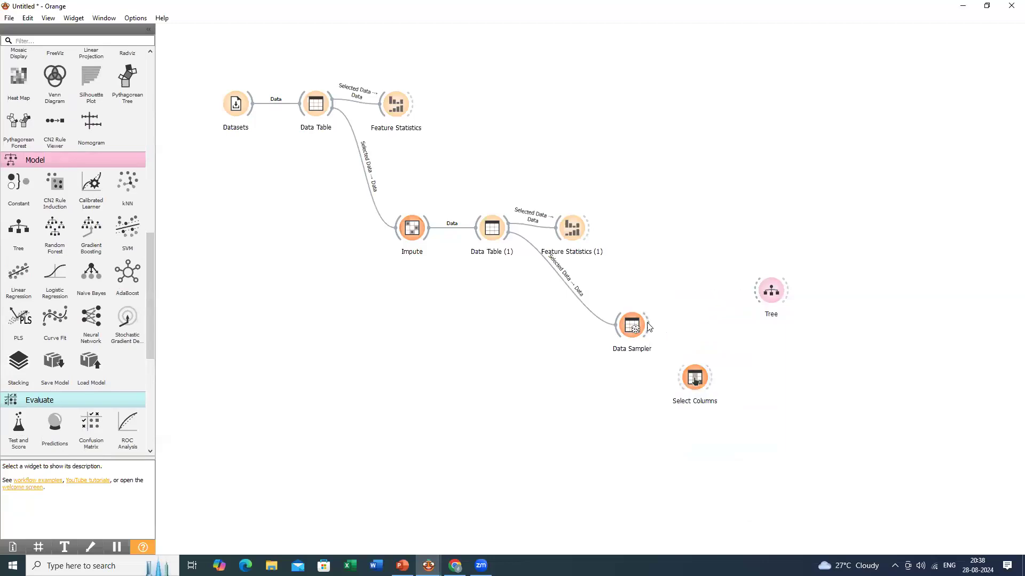
left_click_drag(650, 327, 681, 377)
Step: Move the "fasting blood sugar > 120" feature to Ignored in Select Columns and connect its output to the Tree
double_click(694, 377)
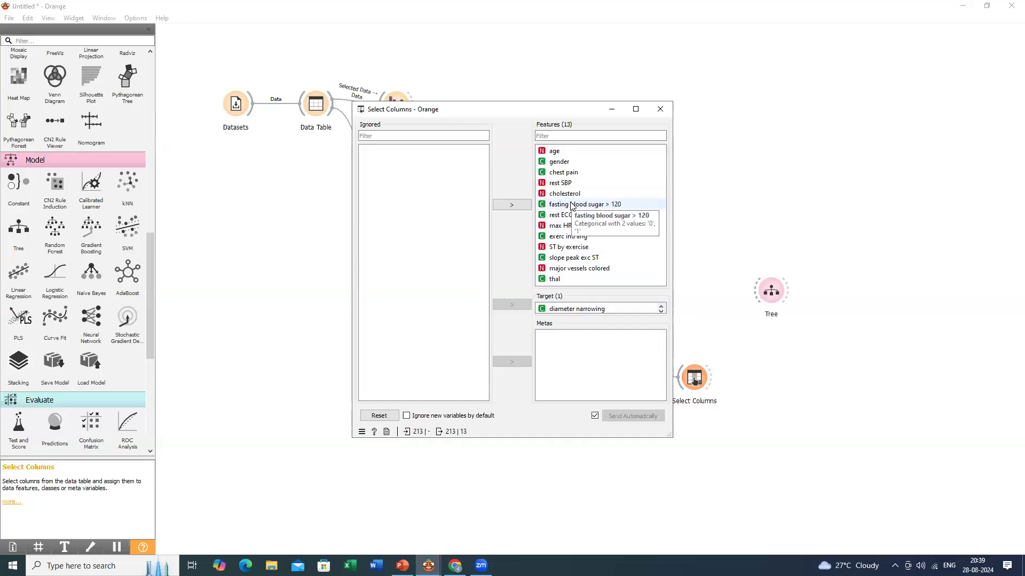
left_click_drag(571, 205, 410, 176)
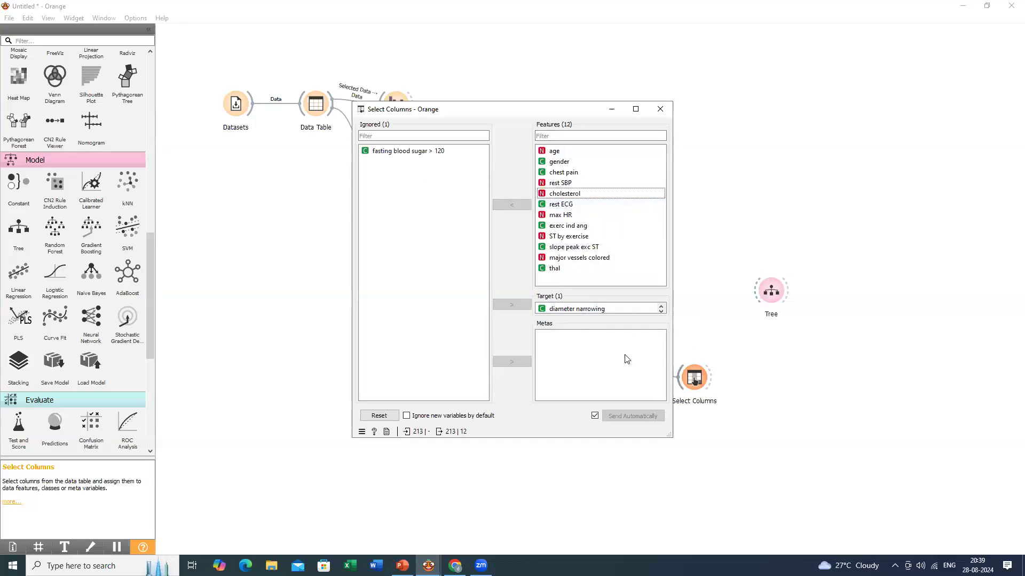
left_click(660, 109)
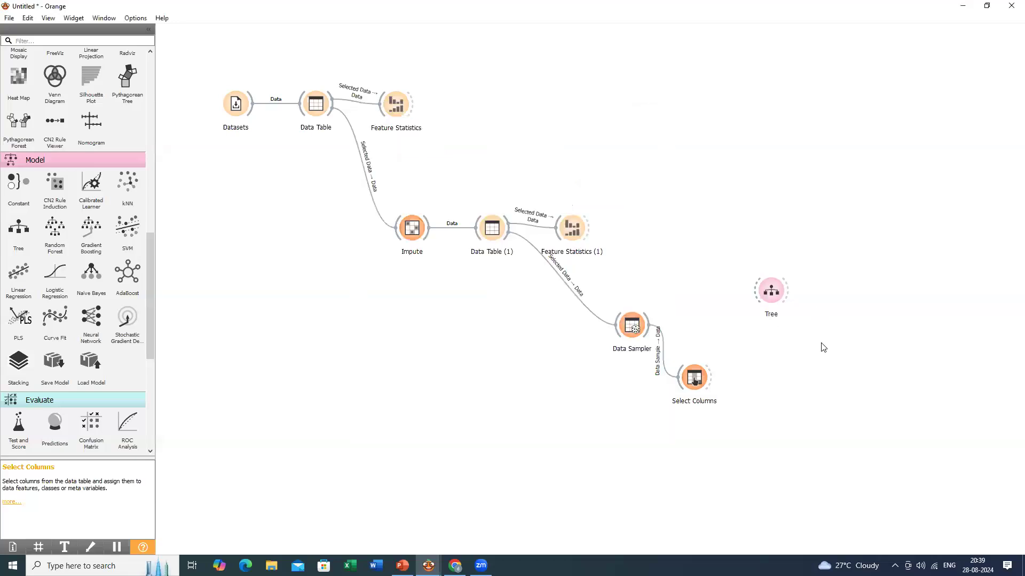
left_click_drag(713, 379, 758, 287)
Step: Open the widget search on the empty canvas beside the Tree widget
left_click_drag(152, 275, 151, 320)
left_click_drag(150, 323, 150, 258)
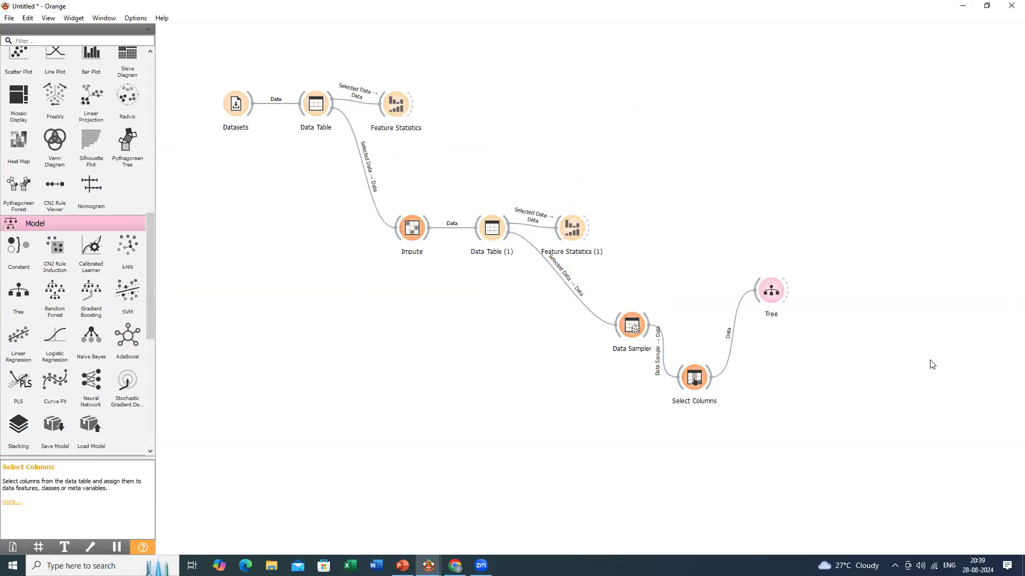
right_click(879, 316)
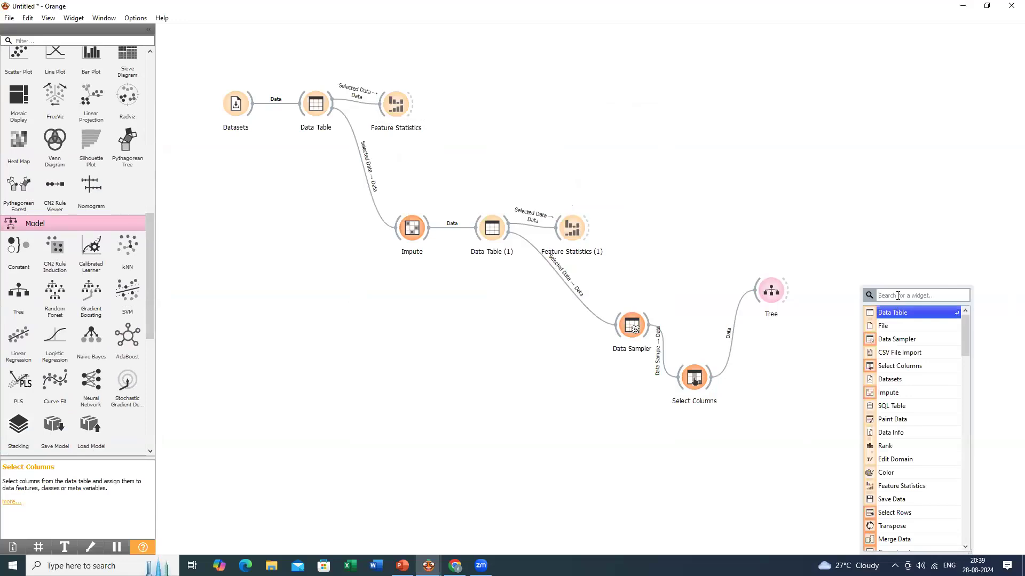
type("visu")
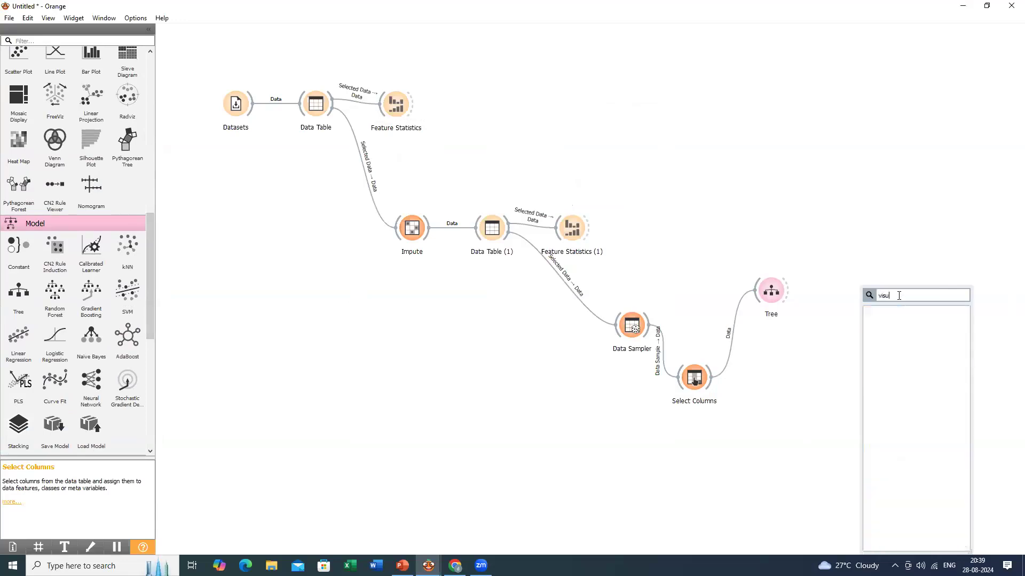
type("a")
key("BackSpace")
key("BackSpace")
key("BackSpace")
key("BackSpace")
key("BackSpace")
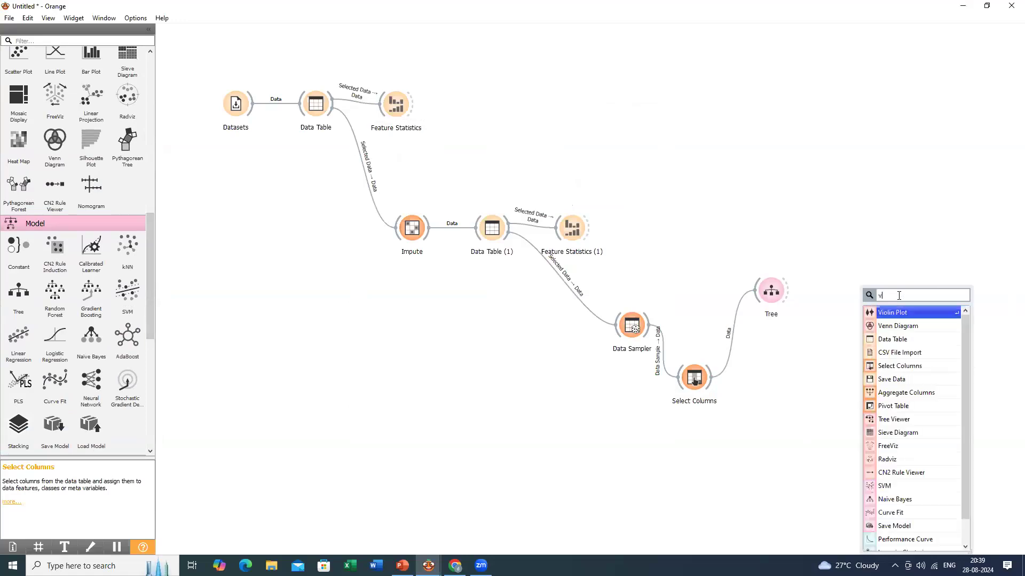
key("BackSpace")
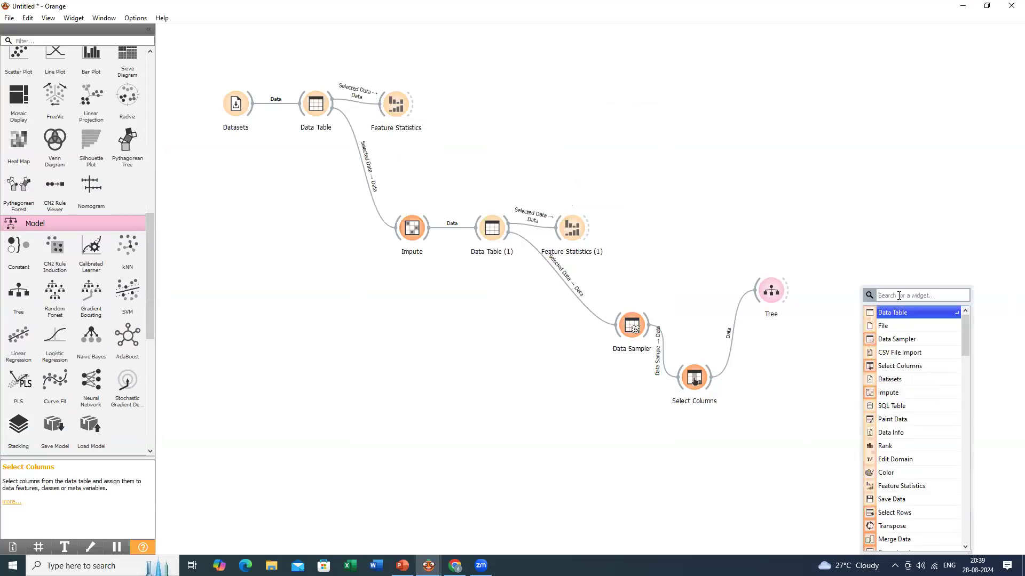
Step: Add a Tree Viewer widget beside the Tree and connect the Tree's Model output to it
type("tr")
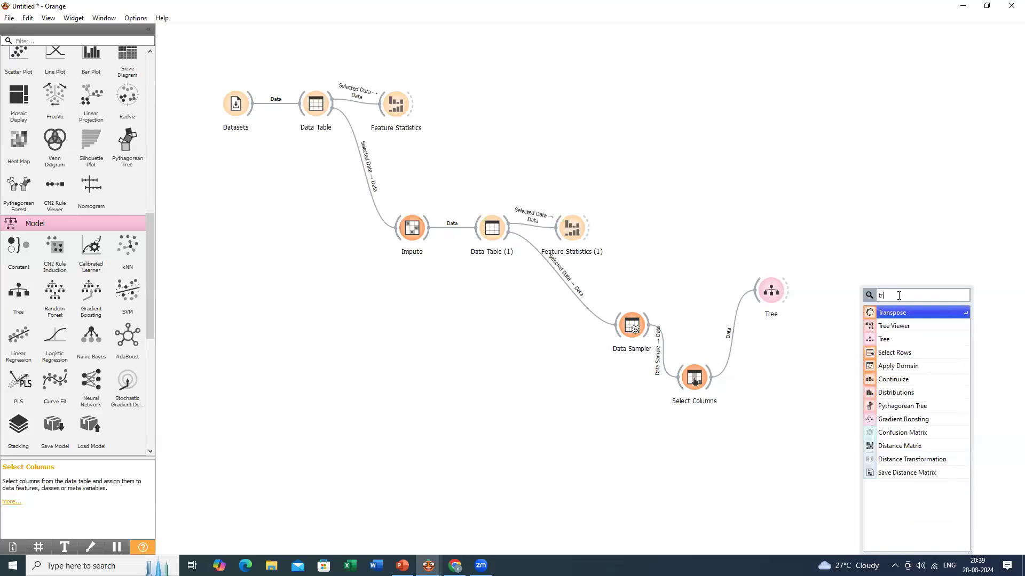
left_click(909, 328)
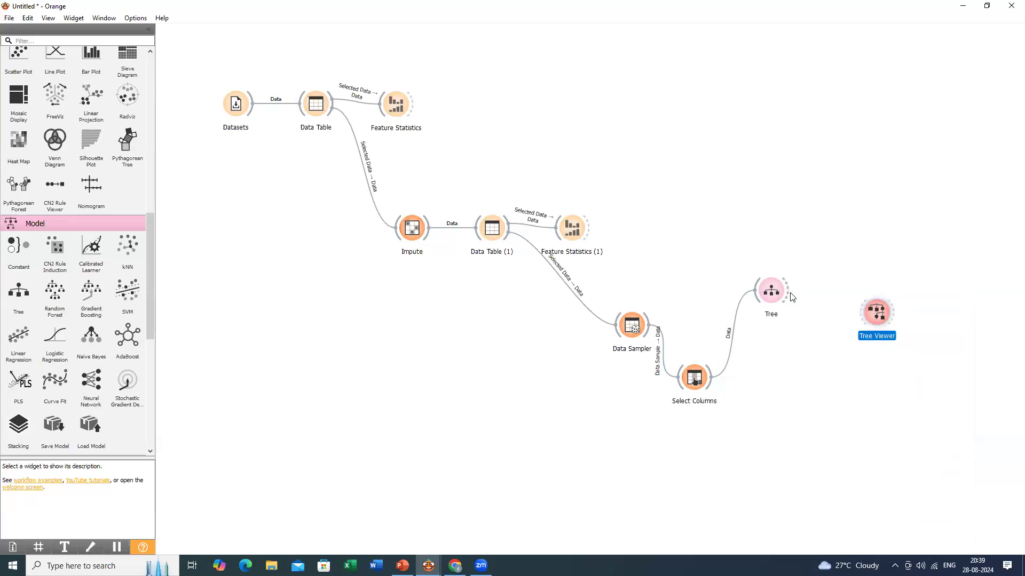
left_click_drag(791, 297, 875, 313)
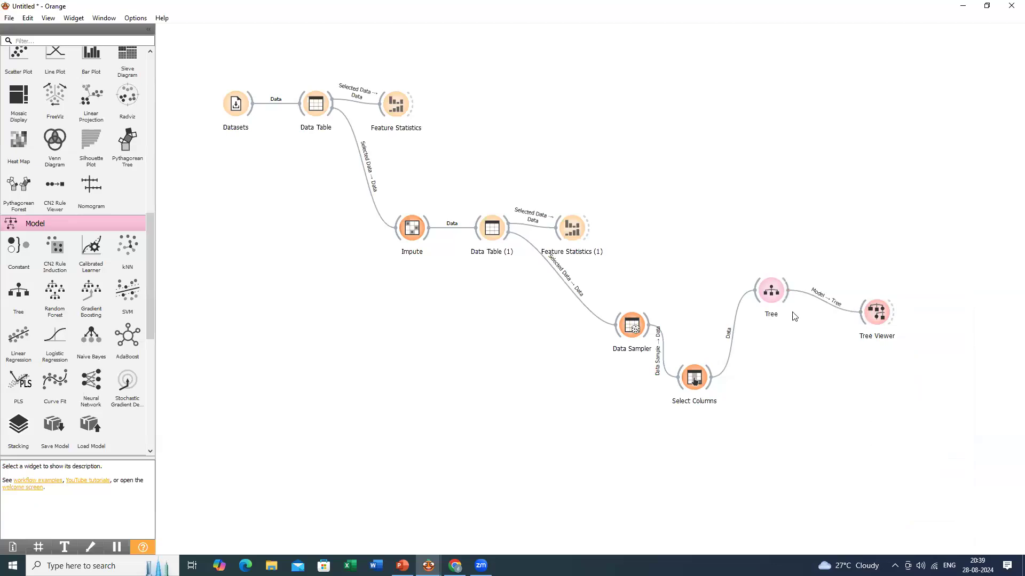
Step: Open the Tree Viewer in a maximized window and view the tree at a depth of 3 levels
double_click(878, 312)
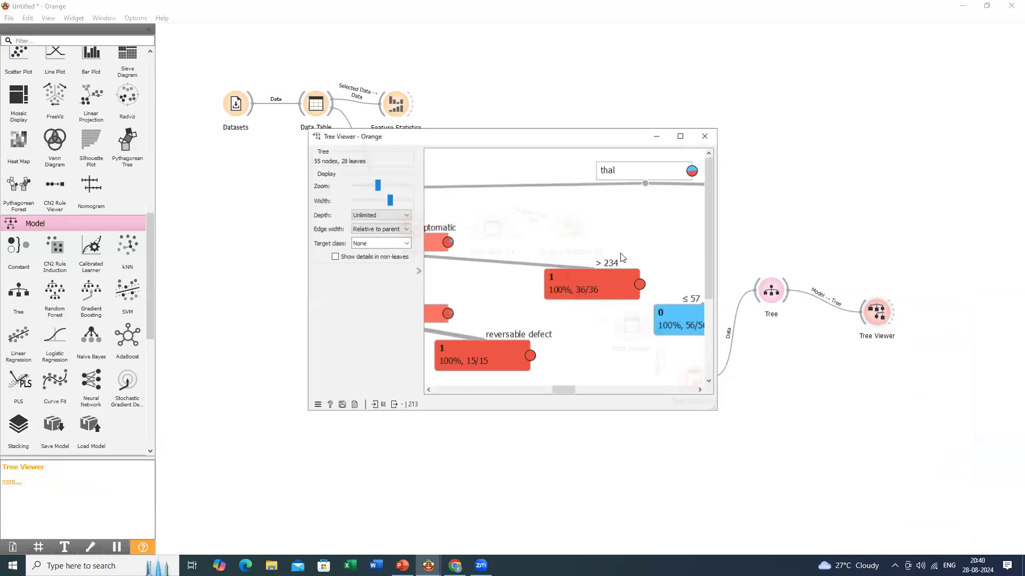
left_click(680, 136)
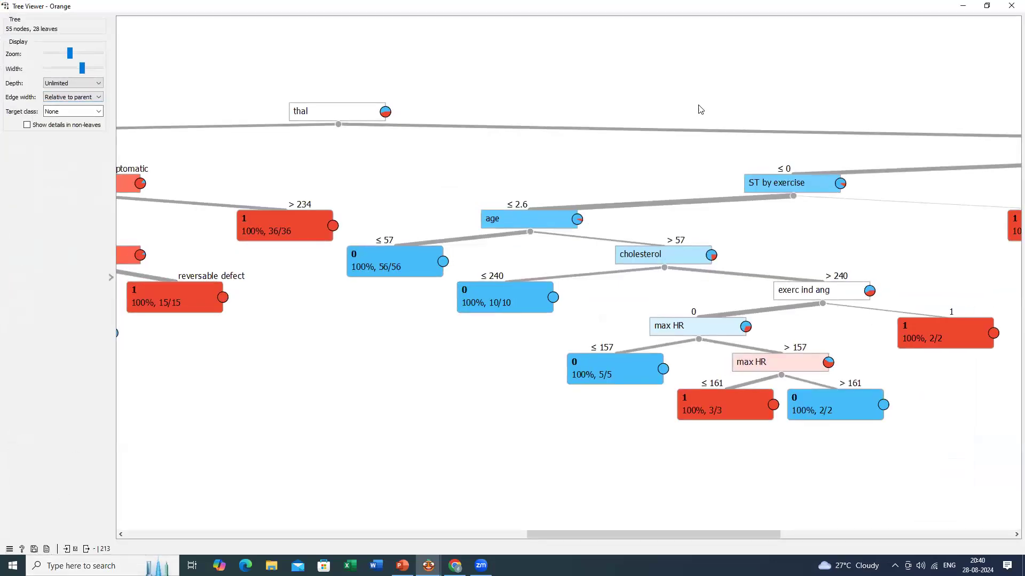
left_click(88, 84)
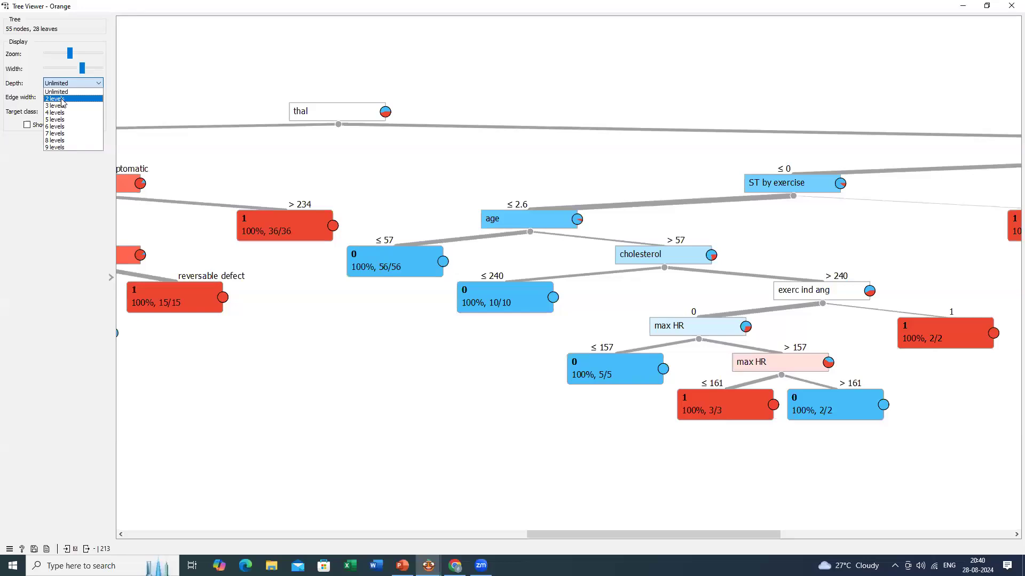
left_click(60, 106)
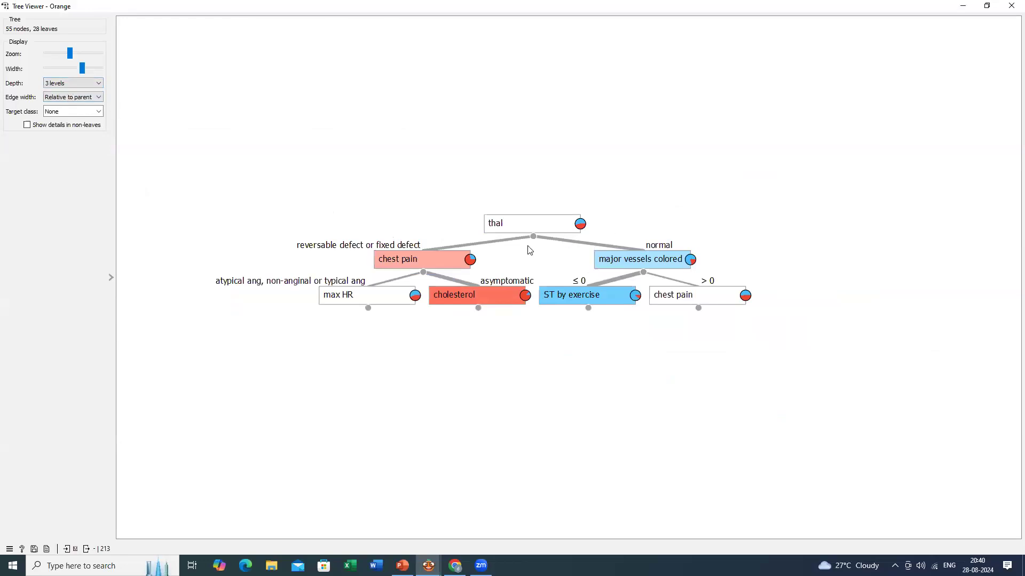
Step: Set the displayed tree depth to 5 levels, examine the branches and close the Tree Viewer
left_click(100, 84)
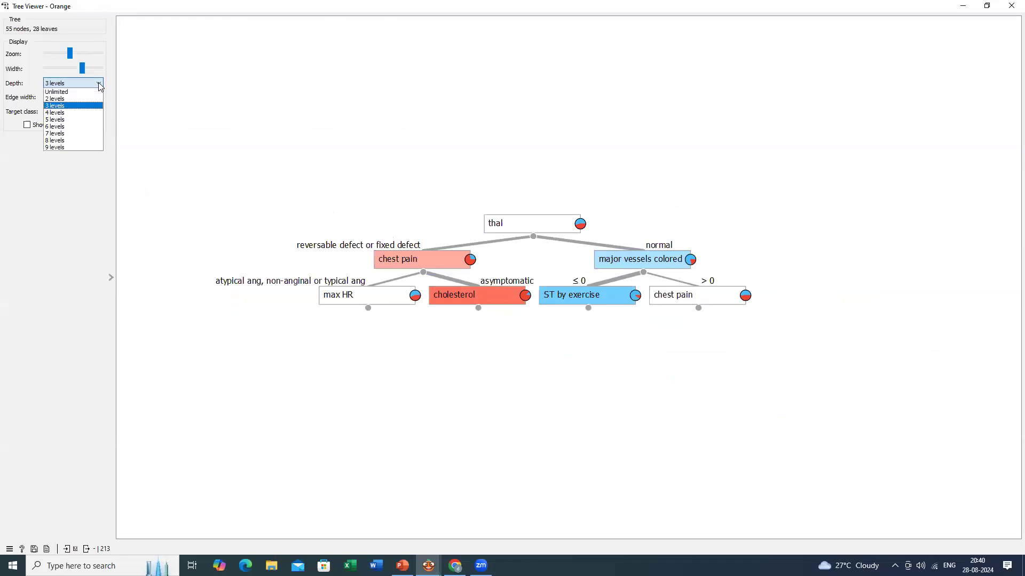
left_click(57, 120)
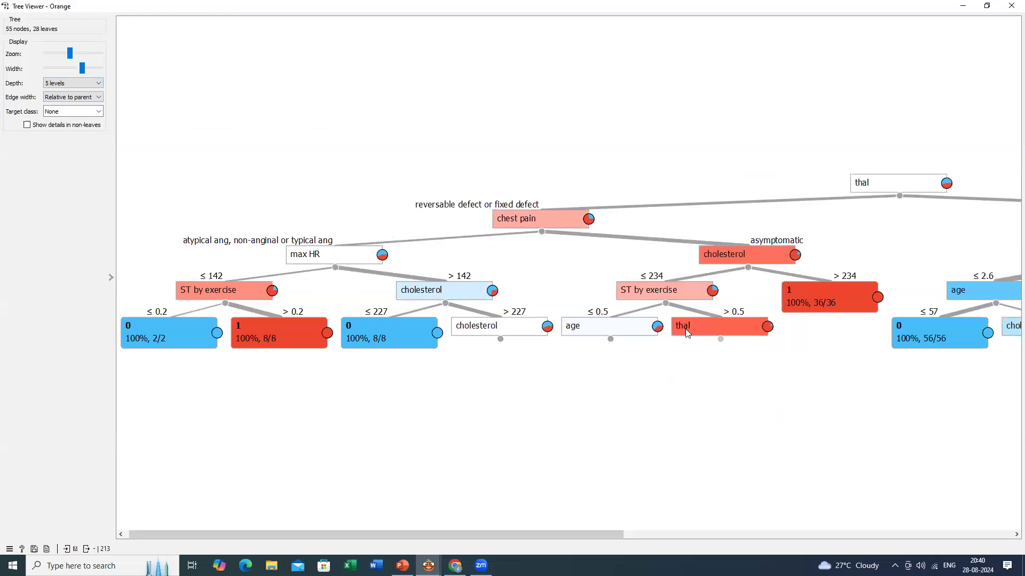
mouse_move(685, 329)
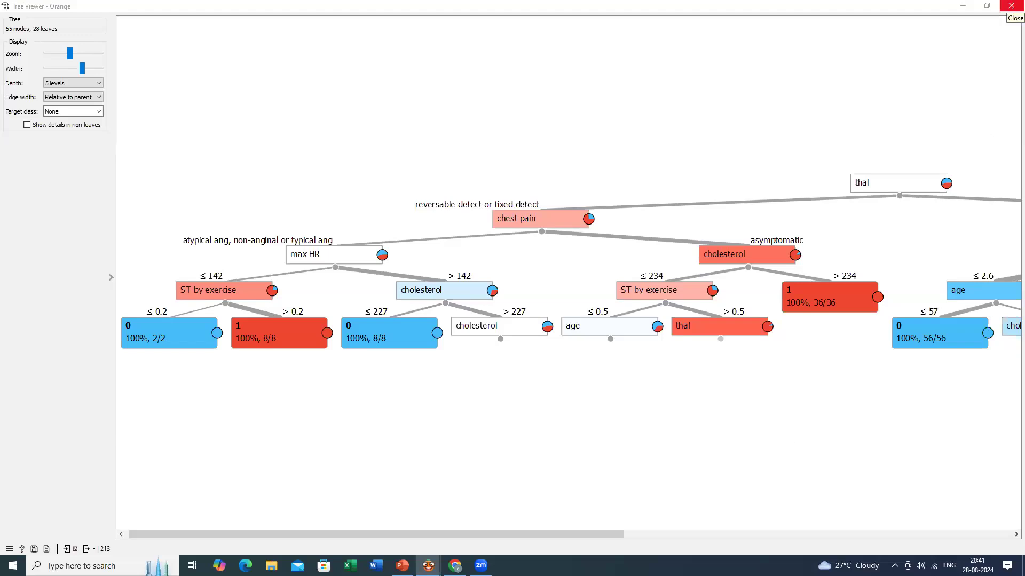
left_click(1011, 5)
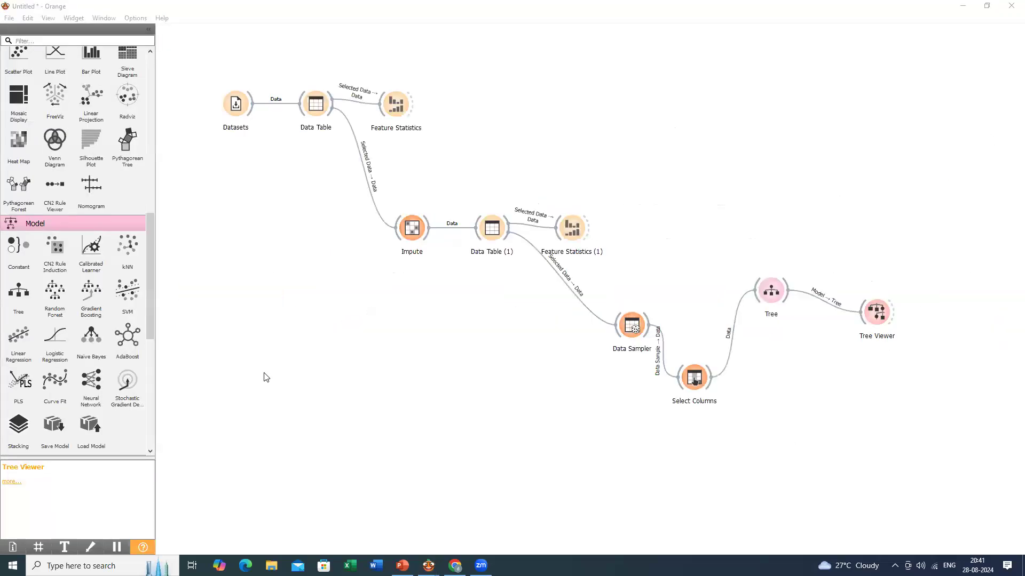
Step: Add a Test and Score widget to the workflow and place it below and between Tree and Tree Viewer
left_click_drag(151, 281, 152, 399)
scroll(153, 404, "down", 2)
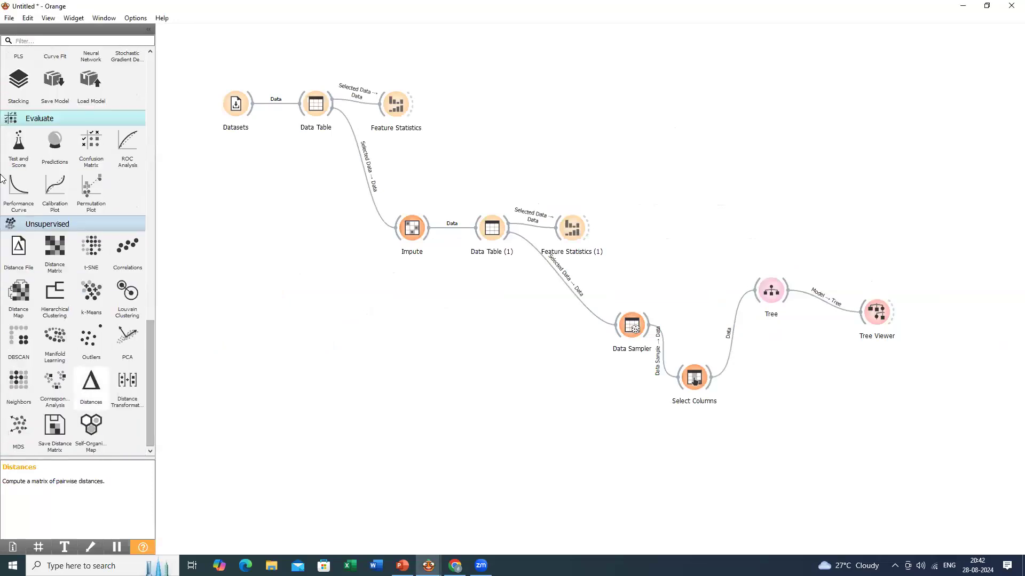
left_click_drag(18, 144, 891, 371)
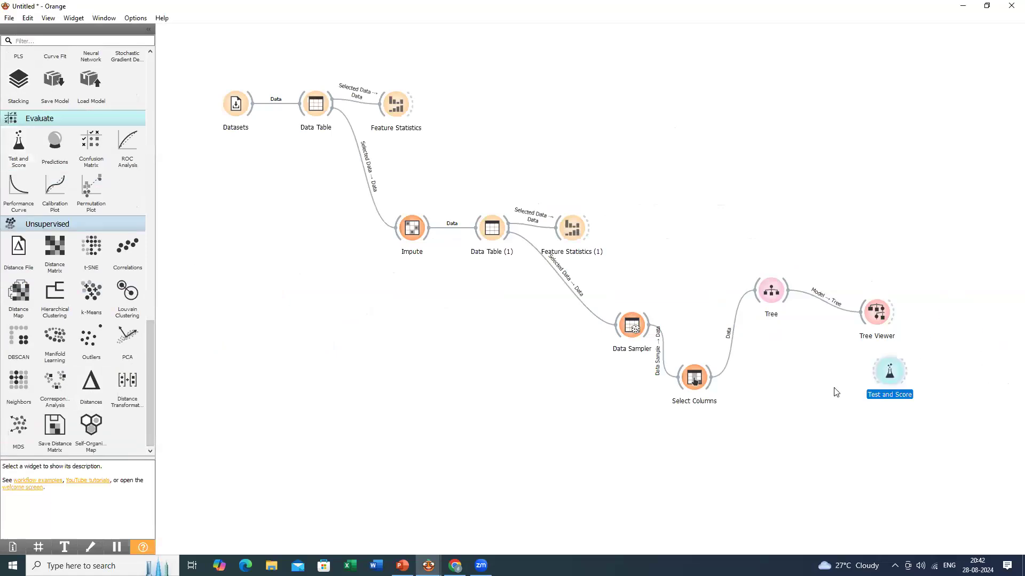
left_click_drag(836, 393, 815, 394)
Step: Connect the Tree's Learner output to Test and Score and check its evaluation settings
left_click_drag(754, 295, 836, 386)
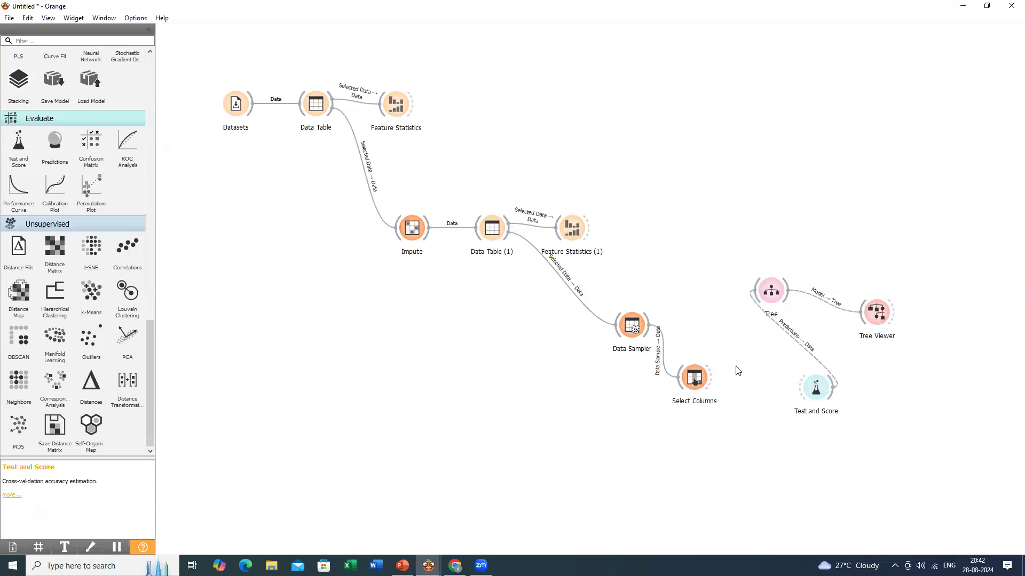
left_click_drag(712, 377, 800, 390)
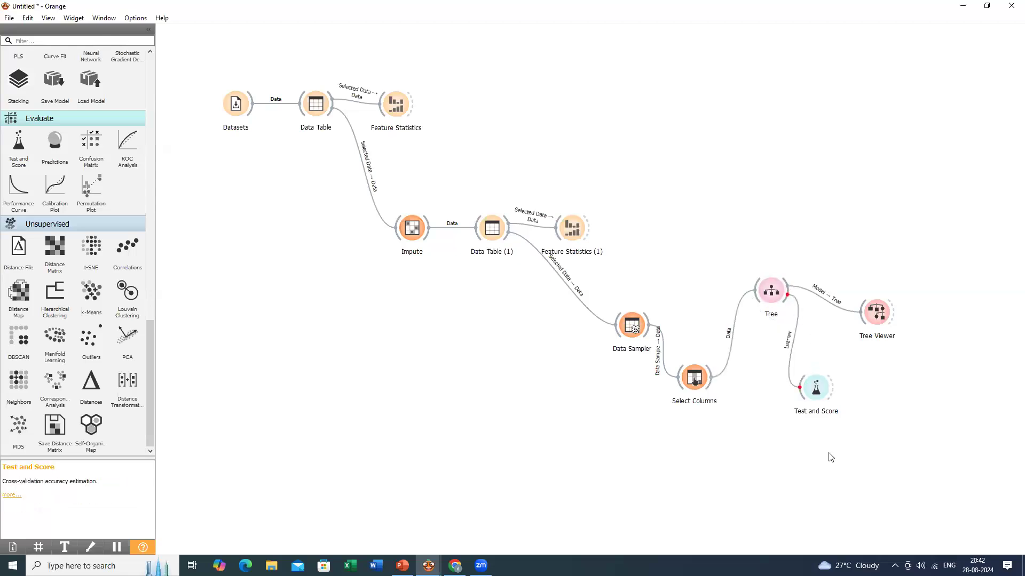
double_click(819, 390)
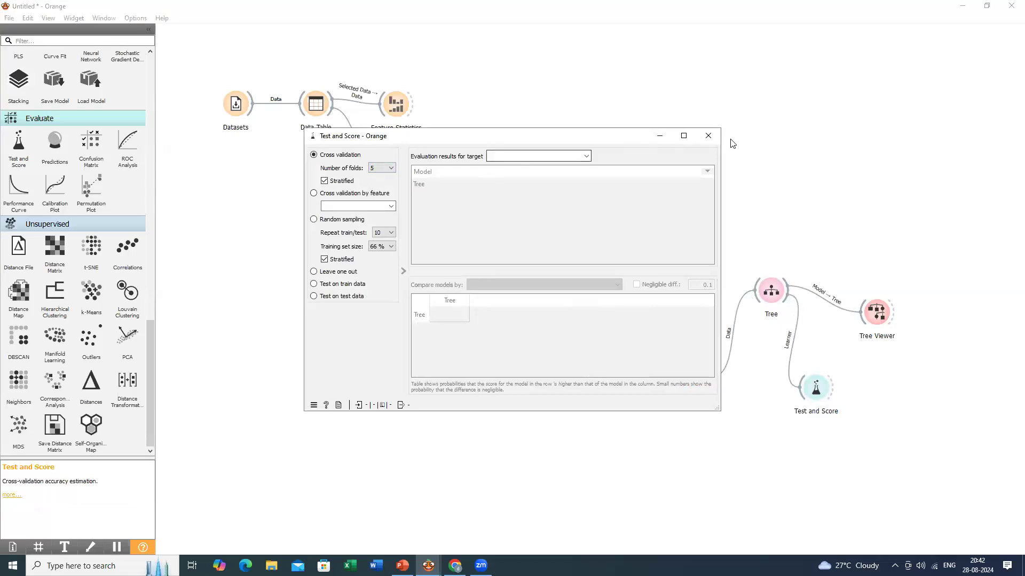
left_click(708, 135)
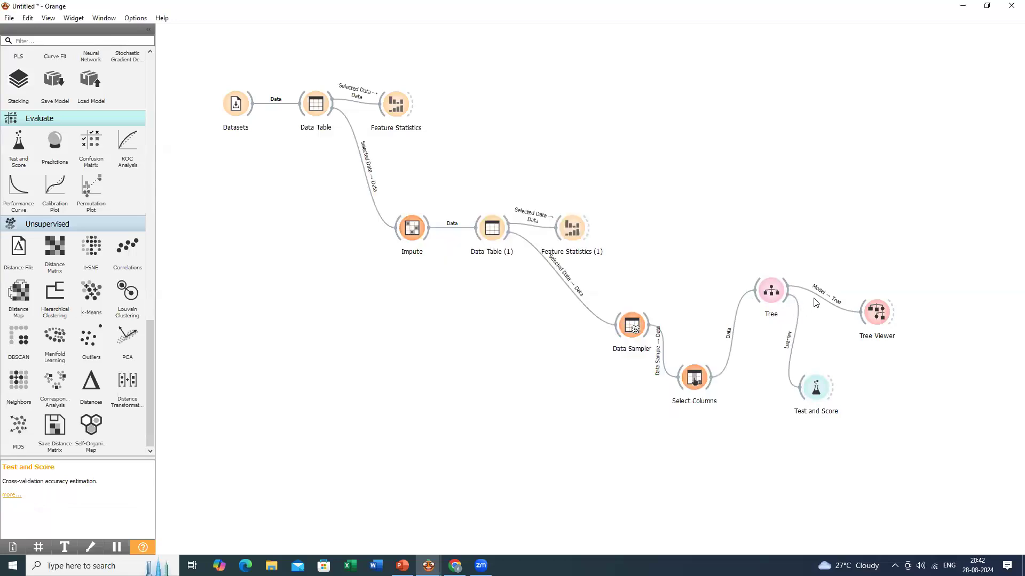
Step: Remove the Learner link between Tree and Test and Score and select the Test and Score widget
left_click(798, 308)
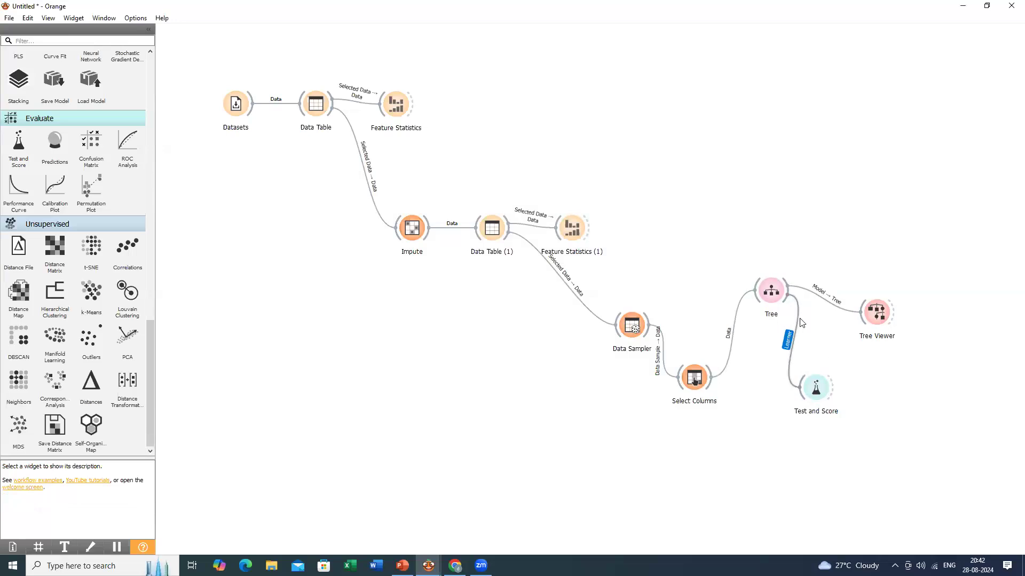
left_click_drag(800, 323, 830, 388)
left_click_drag(848, 357, 834, 390)
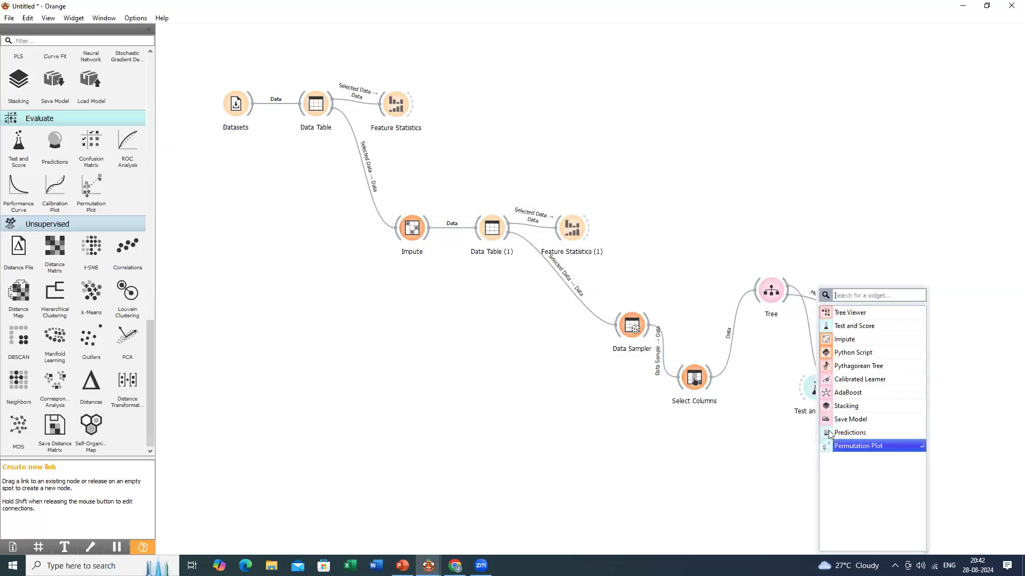
key("Return")
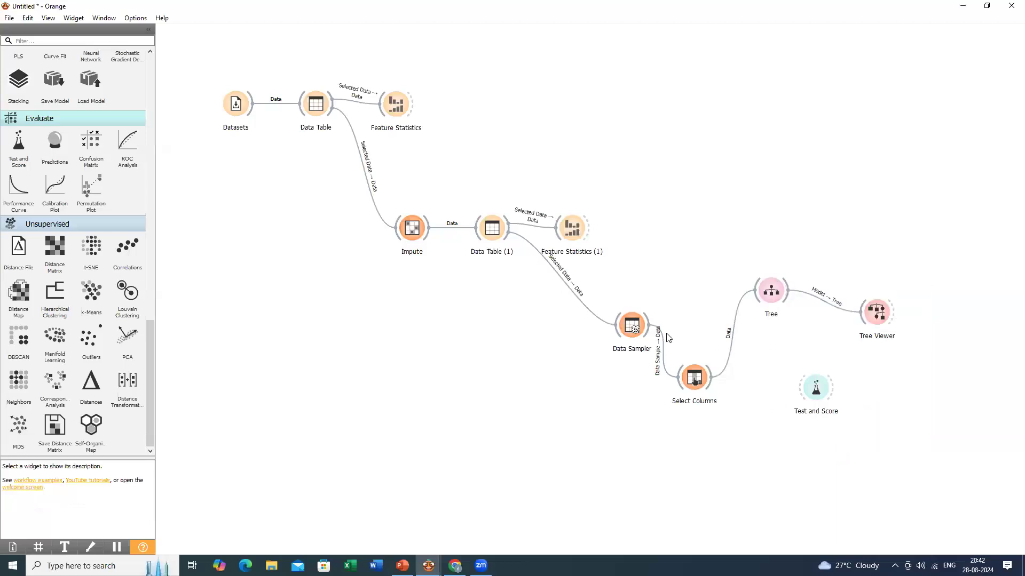
left_click(818, 376)
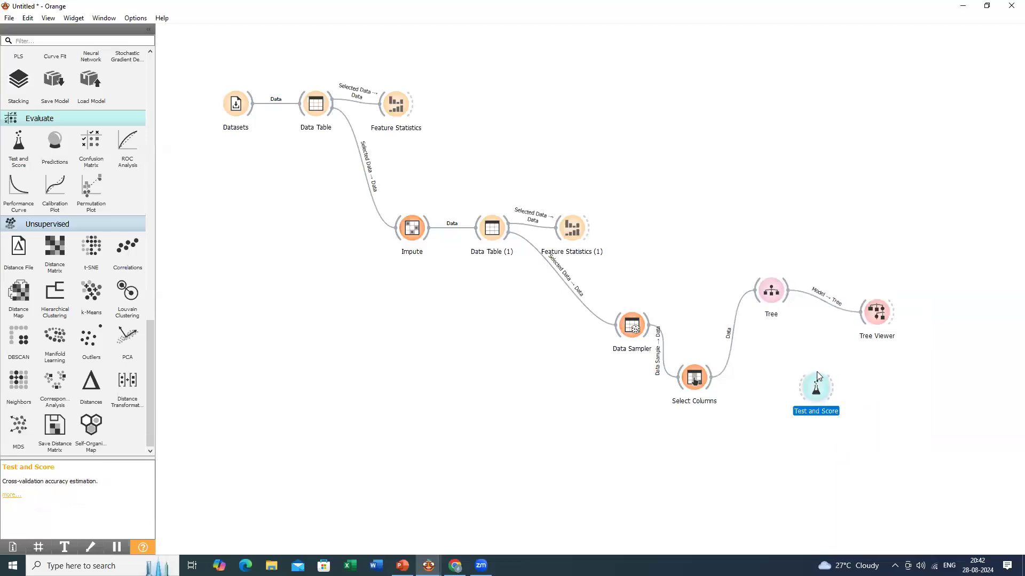
Step: Shift Test and Score slightly upward and connect Tree's Learner output and Select Columns' Data output to it
left_click_drag(817, 377, 822, 357)
left_click_drag(788, 291, 820, 378)
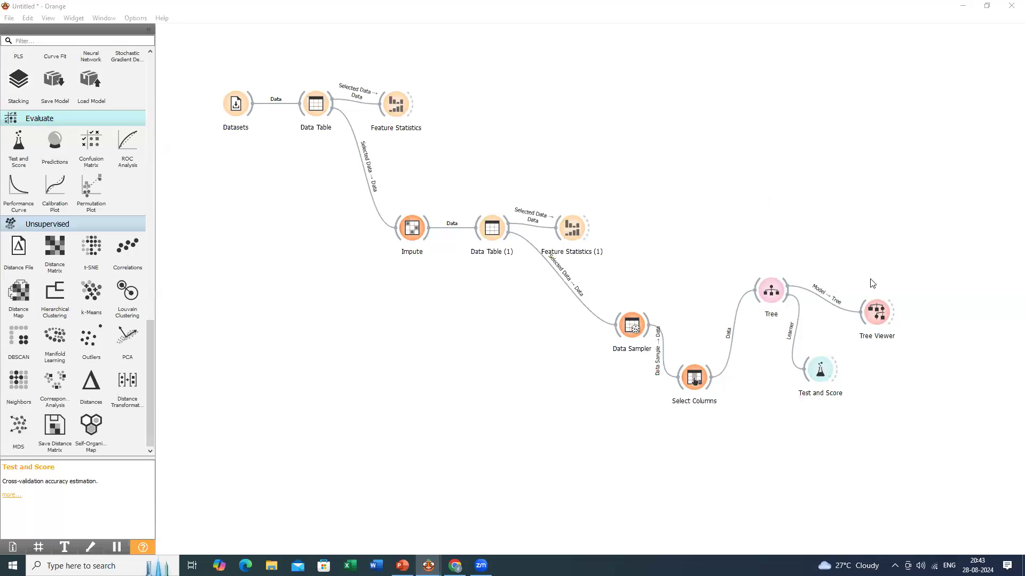
left_click_drag(713, 376, 825, 374)
Step: Open Test and Score, move its window clear of the connected widgets, and examine the Tree model's cross-validation scores
double_click(823, 373)
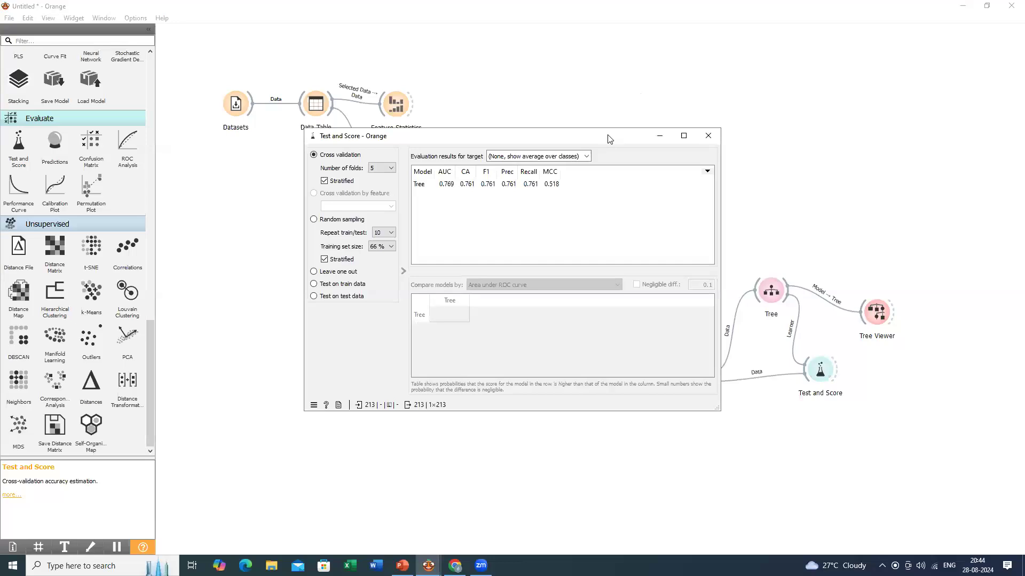
left_click_drag(608, 139, 427, 291)
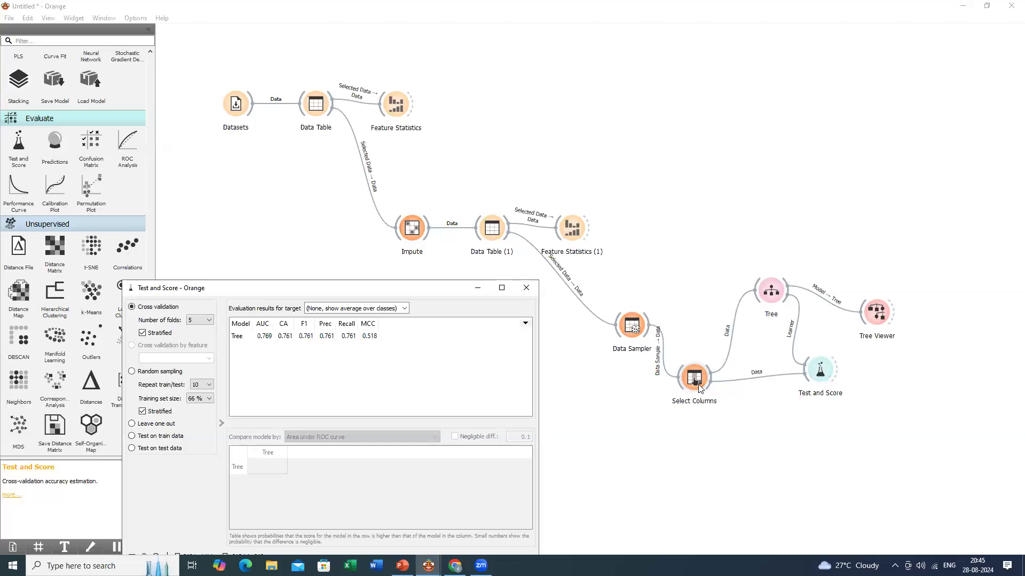
left_click(674, 516)
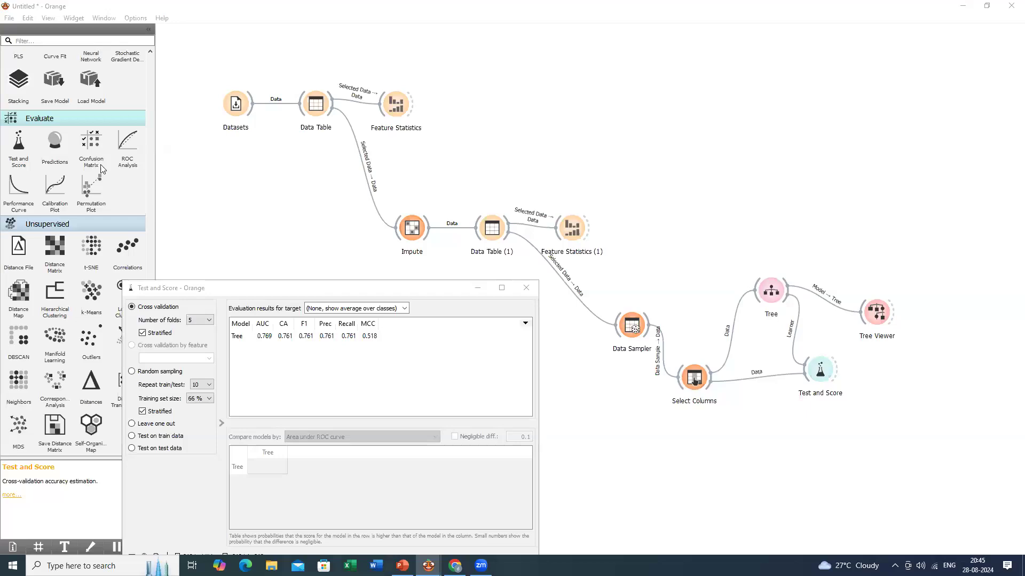
scroll(103, 168, "up", 6)
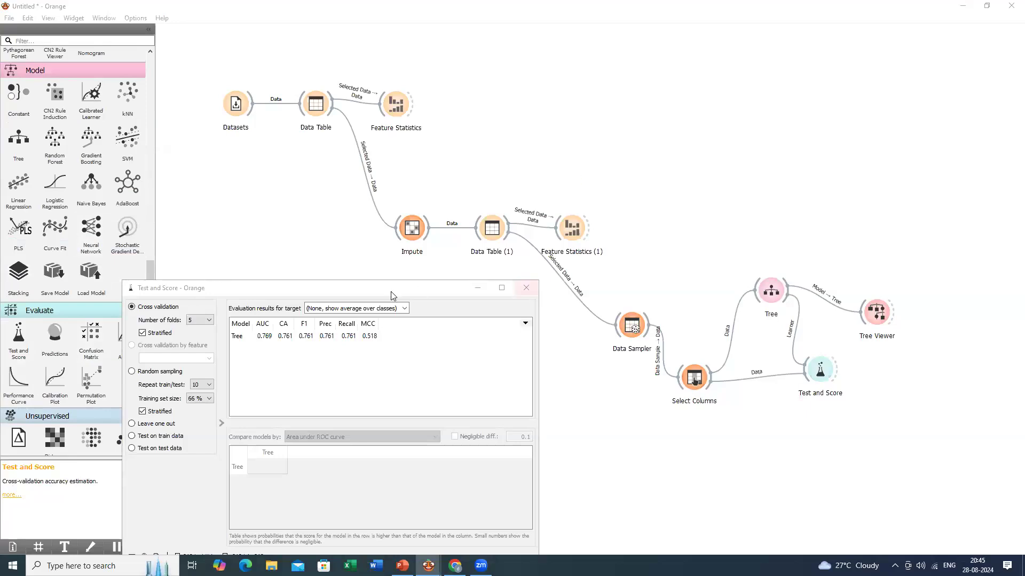
key("super+Up")
left_click(983, 6)
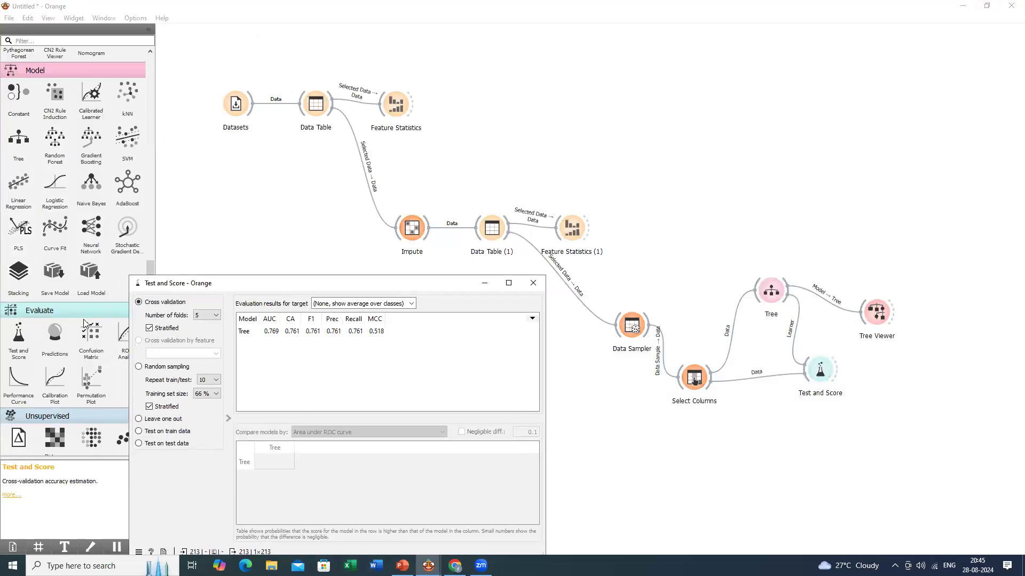
left_click(57, 319)
left_click(60, 319)
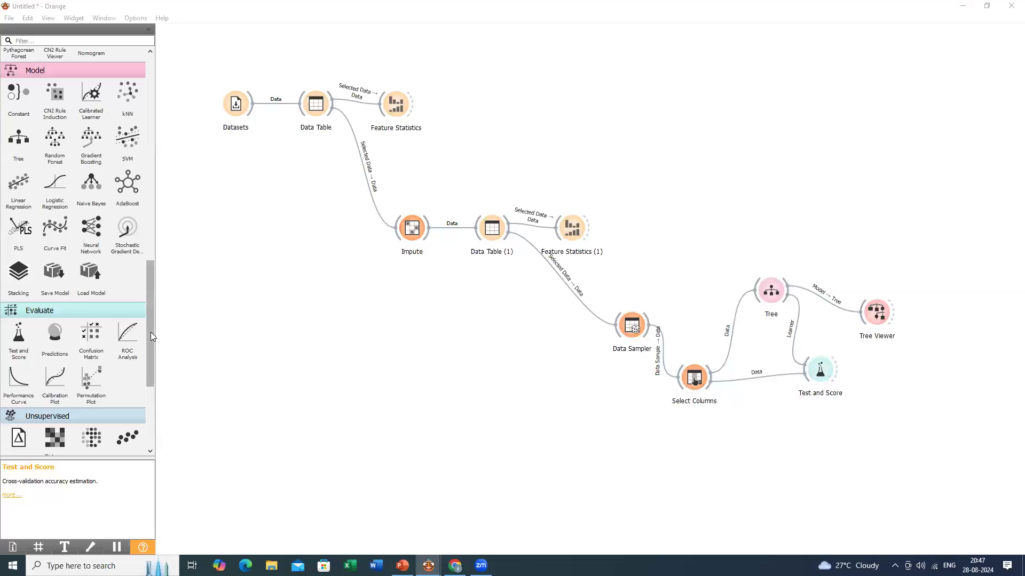
scroll(149, 352, "down", 3)
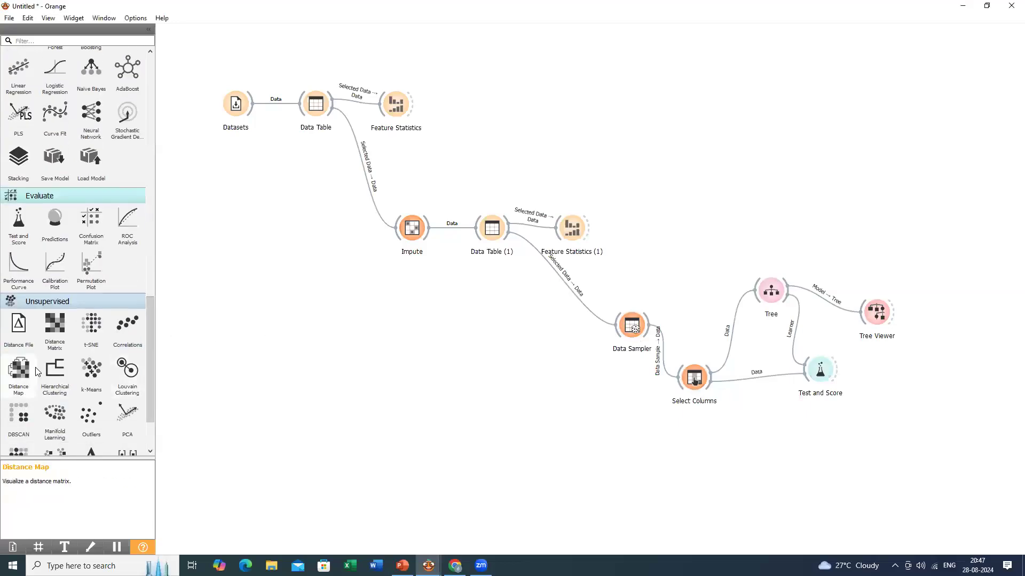